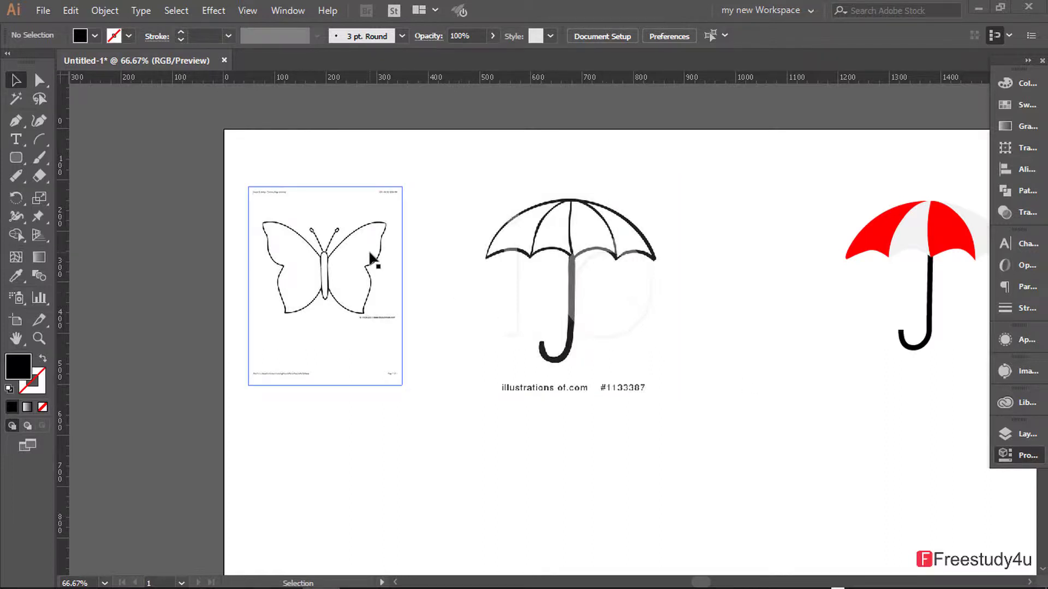
- Zoom in on the butterfly reference to 150%
{"action": "scroll", "coordinate": [312, 236], "scroll_direction": "up", "scroll_amount": 1}
{"action": "scroll", "coordinate": [312, 236], "scroll_direction": "up", "scroll_amount": 1}
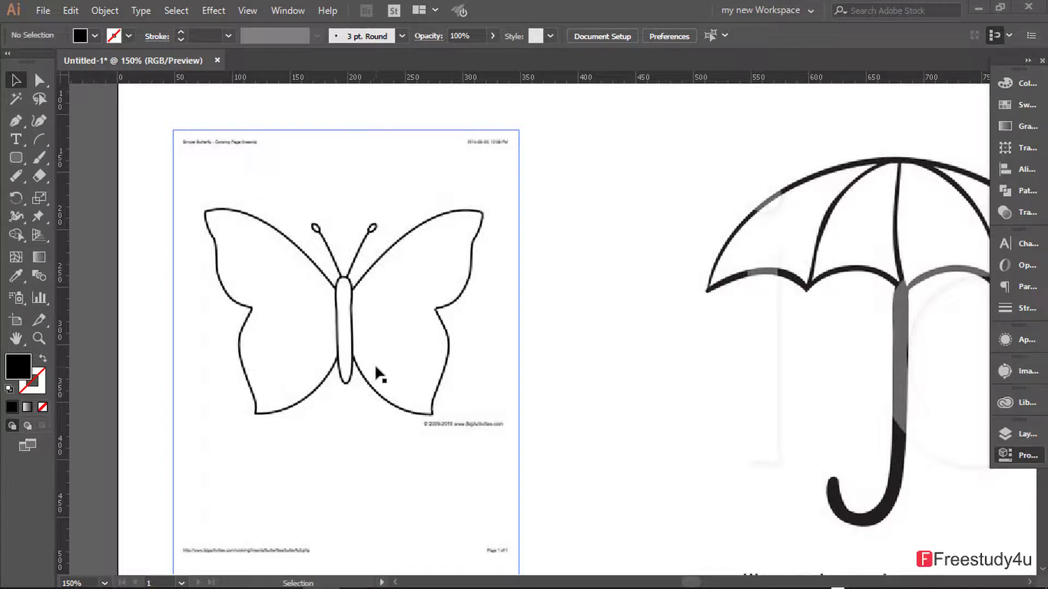
- Drag a vertical guide from the left ruler onto the butterfly body's centre
{"action": "left_click", "coordinate": [42, 121]}
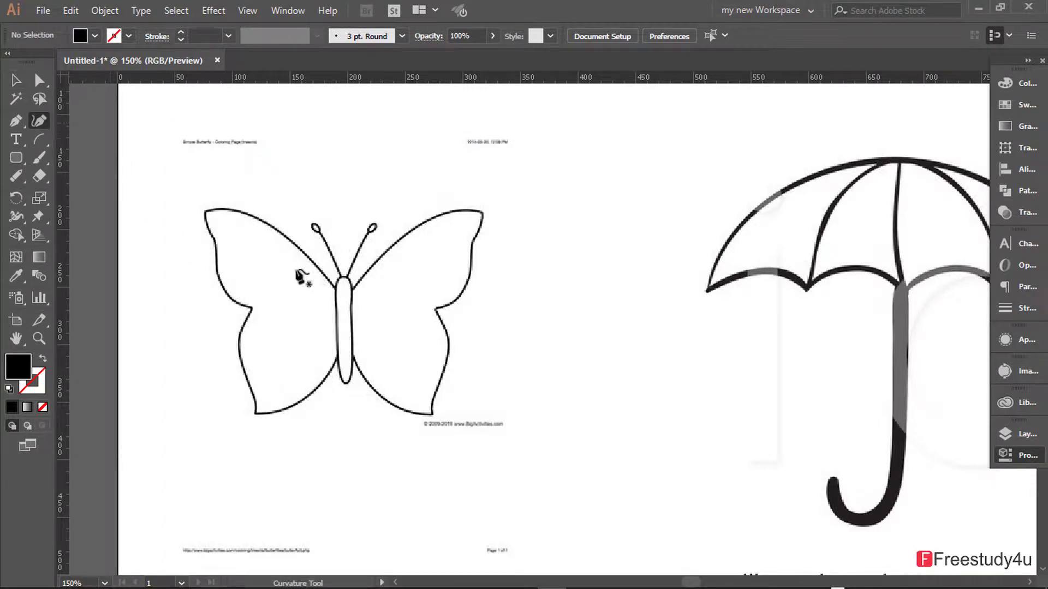
{"action": "left_click", "coordinate": [15, 82]}
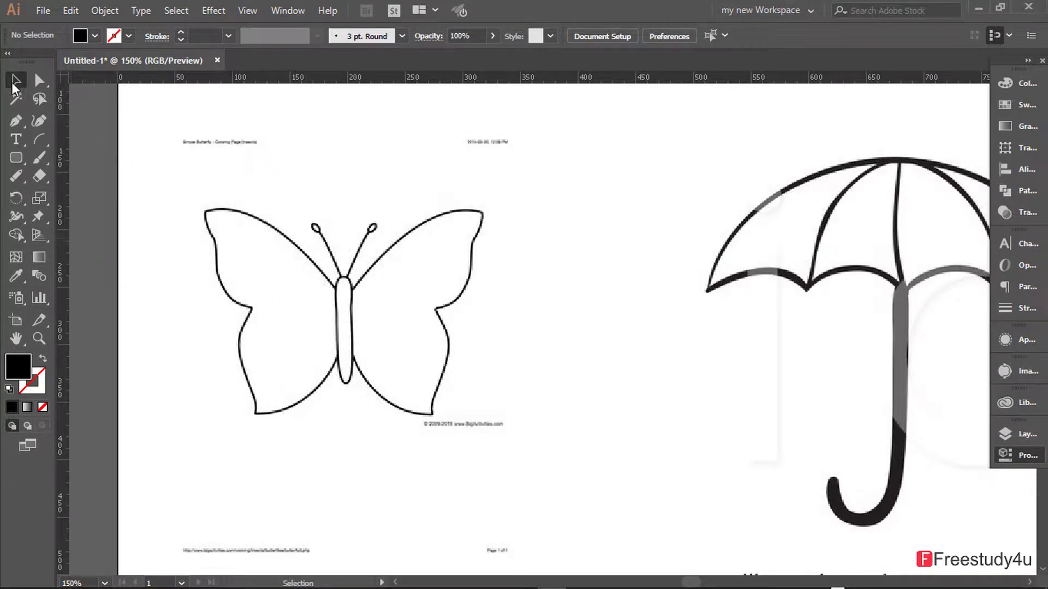
{"action": "left_click_drag", "start_coordinate": [64, 269], "coordinate": [343, 301]}
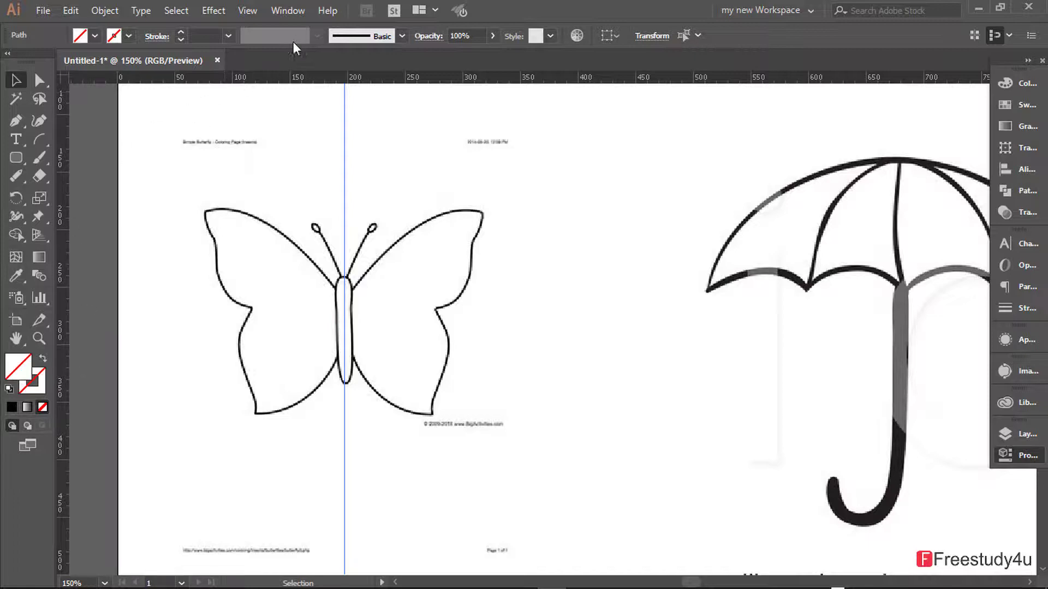
{"action": "left_click", "coordinate": [245, 11]}
{"action": "mouse_move", "coordinate": [369, 342]}
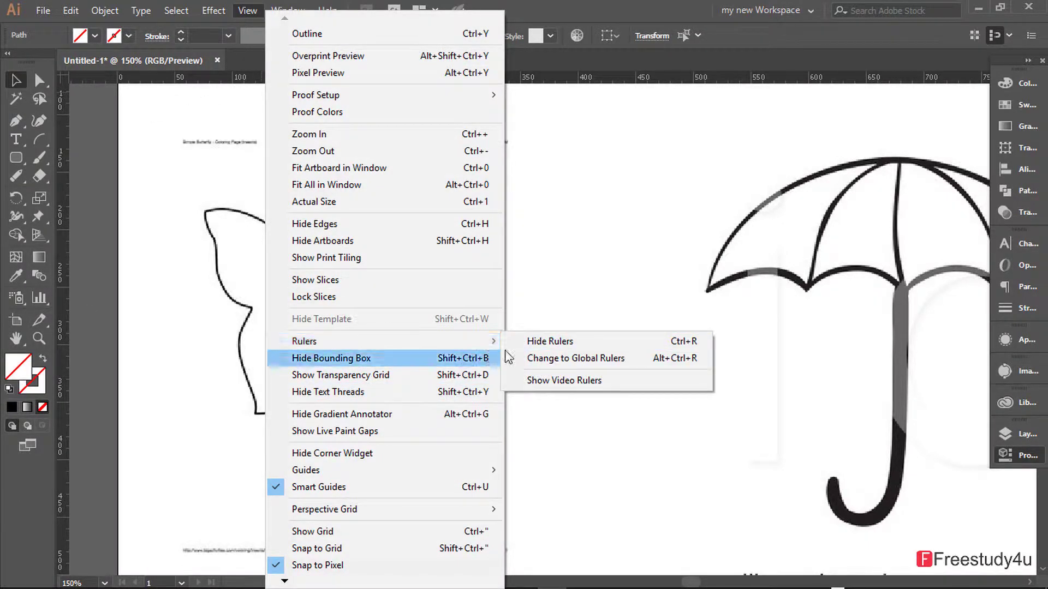
{"action": "left_click", "coordinate": [166, 254]}
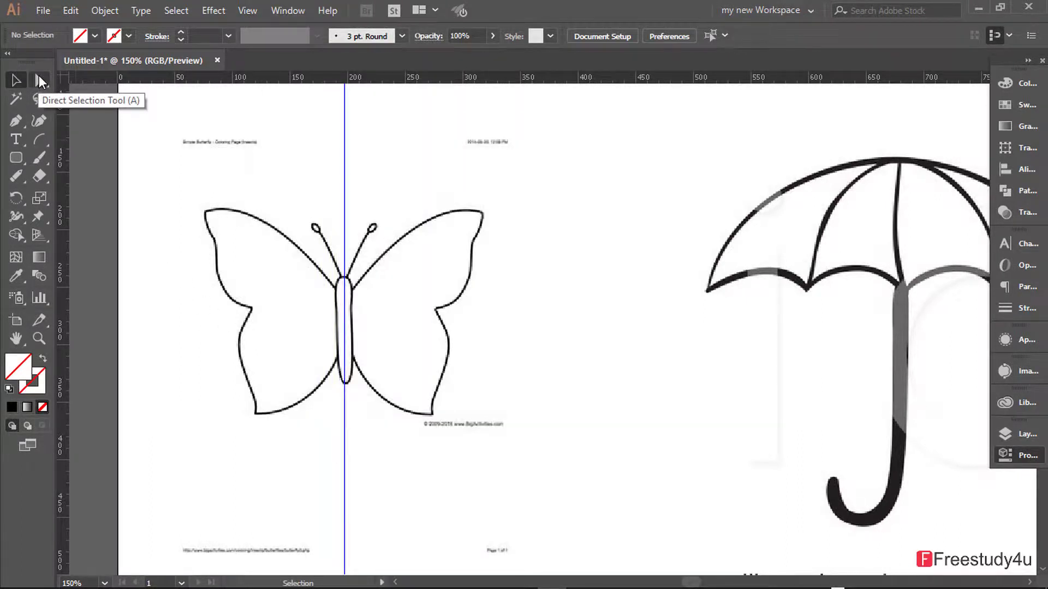
{"action": "left_click", "coordinate": [39, 120]}
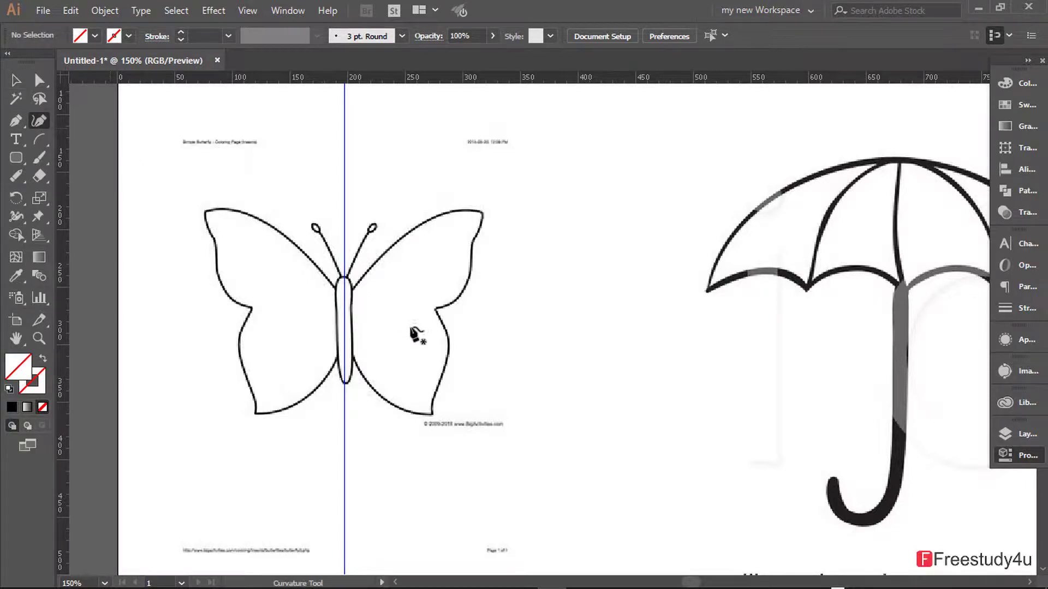
{"action": "scroll", "coordinate": [377, 327], "scroll_direction": "up", "scroll_amount": 2}
- Trace the lower left wing with curve points, from the centre guide to the side notch
{"action": "left_click_drag", "start_coordinate": [355, 306], "coordinate": [567, 334]}
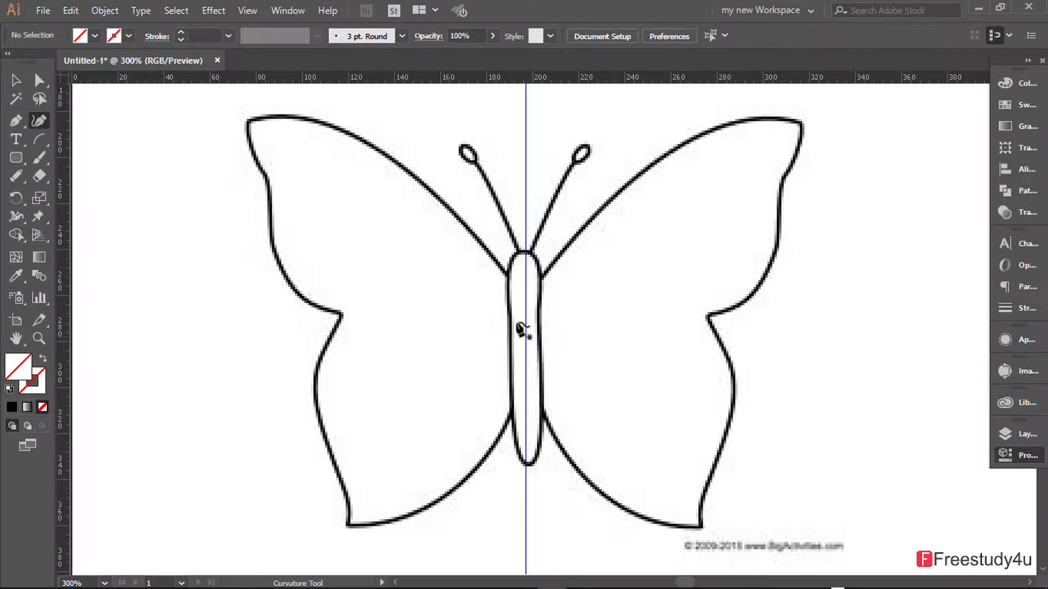
{"action": "left_click", "coordinate": [525, 338]}
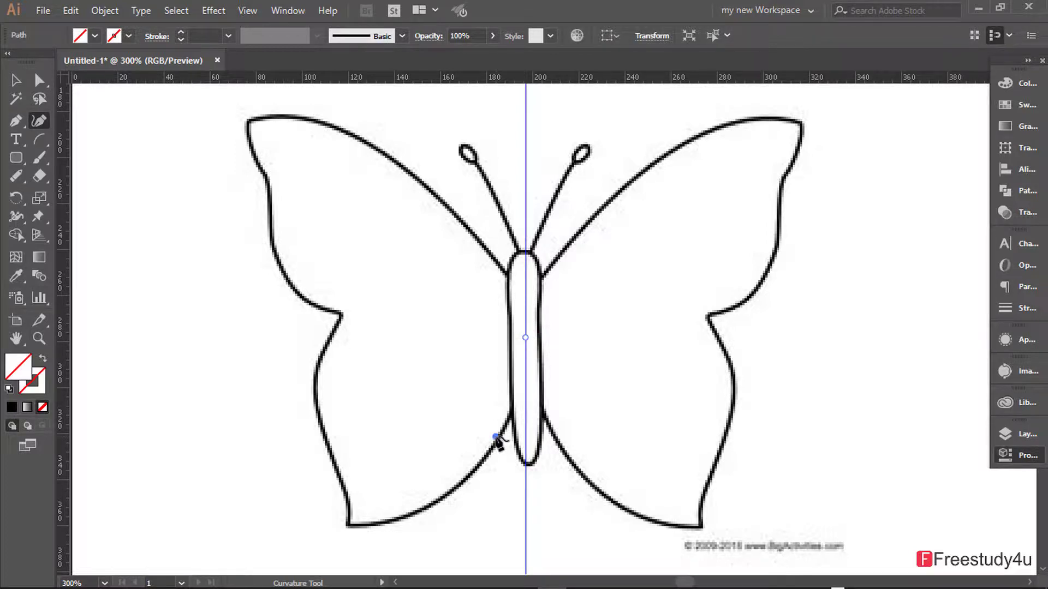
{"action": "left_click", "coordinate": [495, 436]}
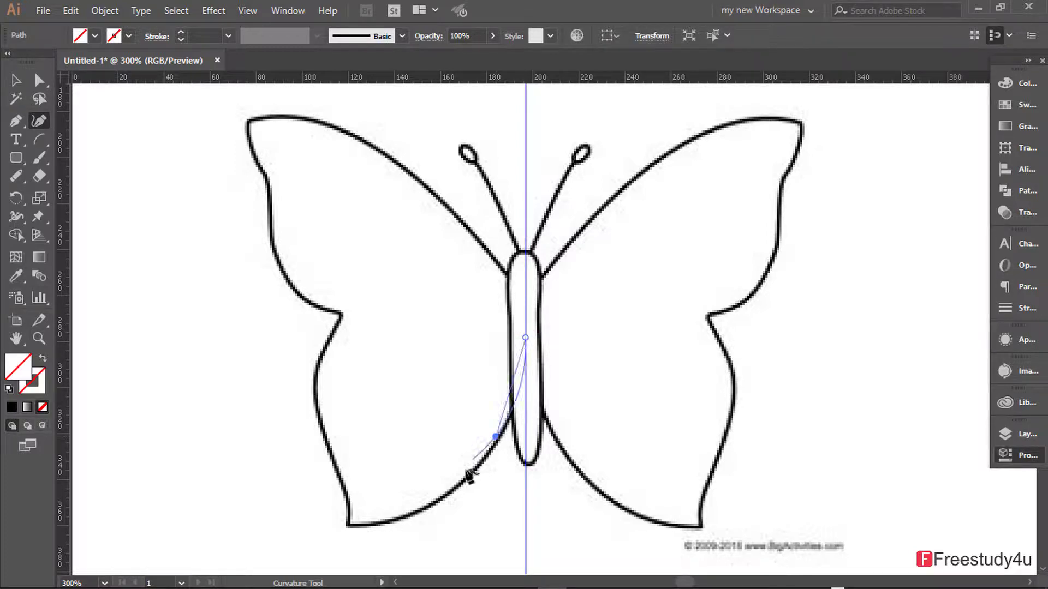
{"action": "left_click", "coordinate": [417, 510]}
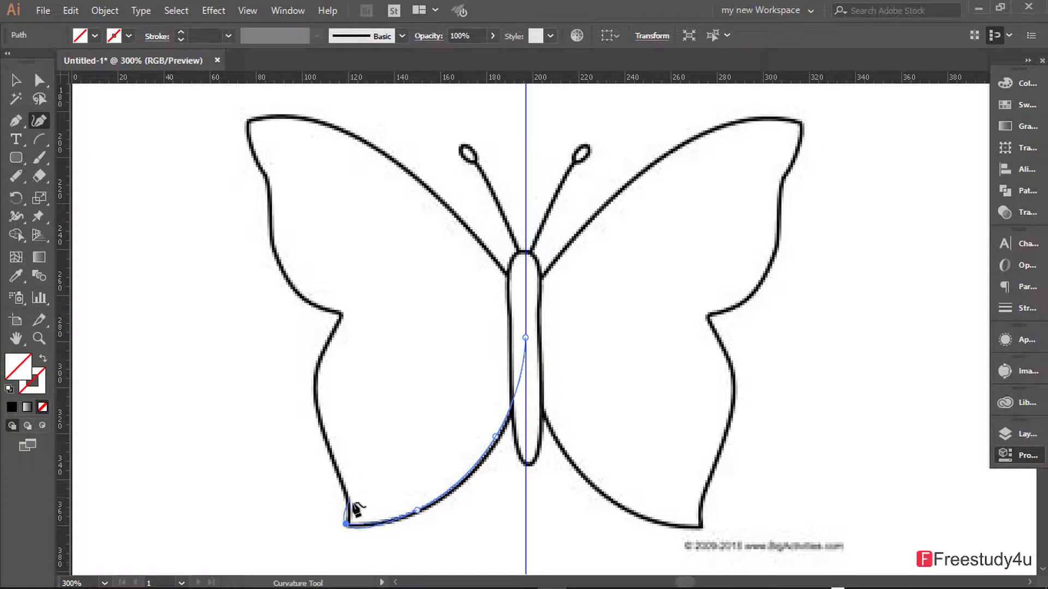
{"action": "left_click", "coordinate": [344, 525]}
{"action": "left_click", "coordinate": [346, 495]}
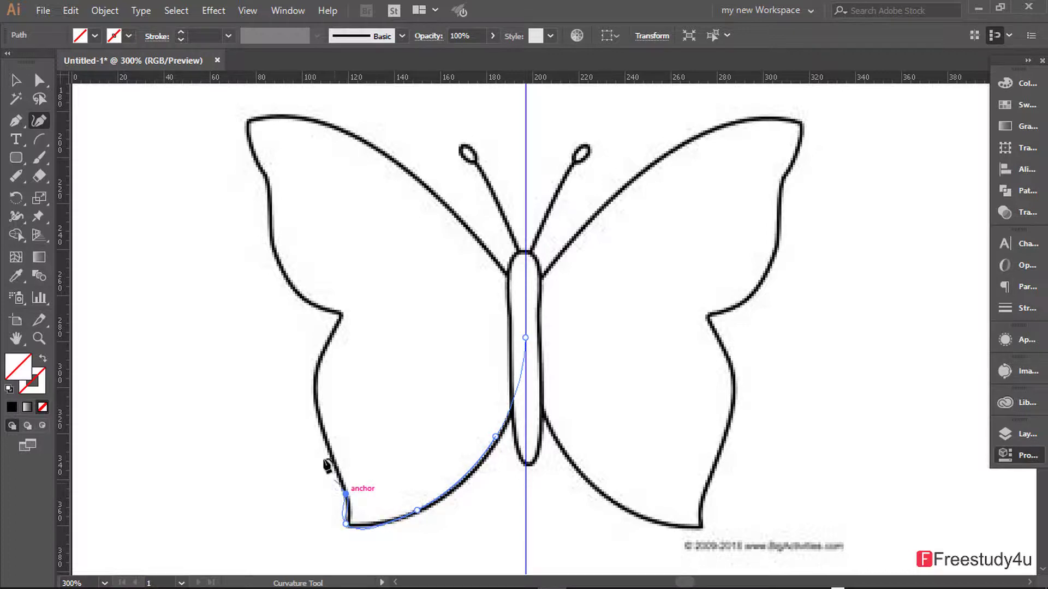
{"action": "left_click", "coordinate": [313, 417]}
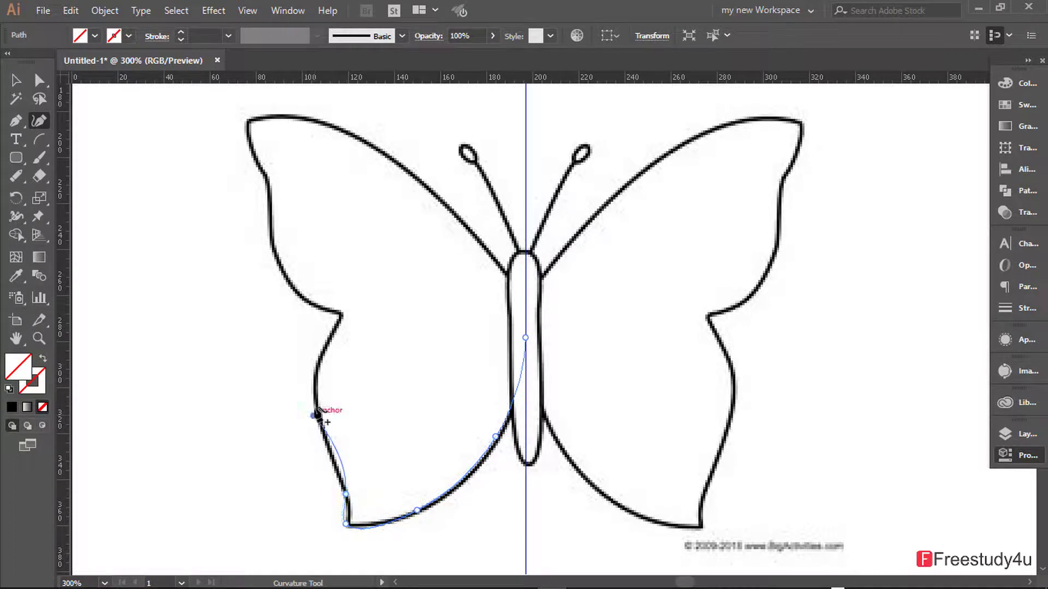
{"action": "left_click", "coordinate": [340, 315]}
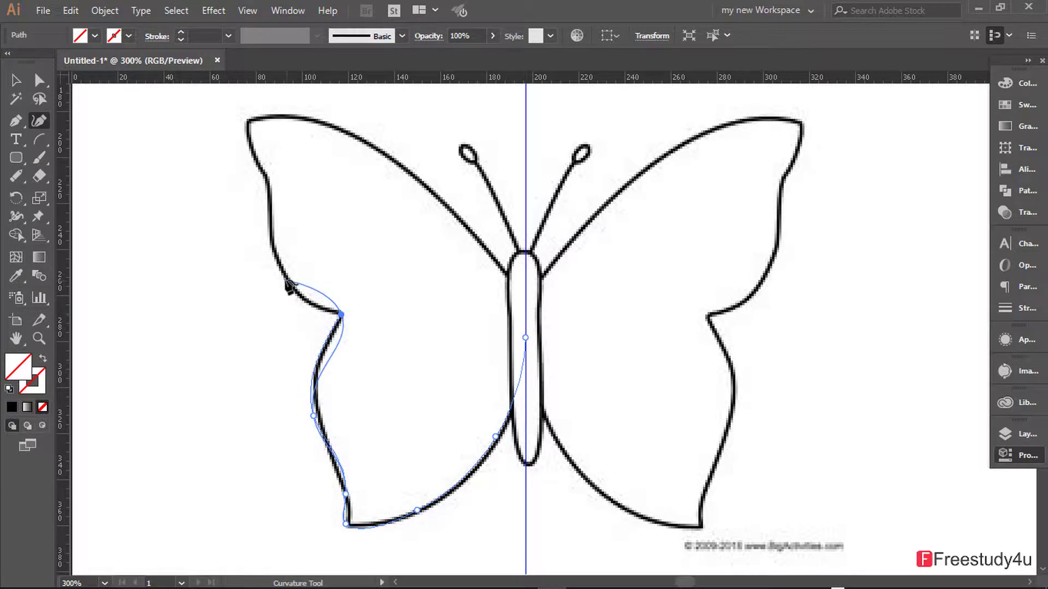
- Trace around the upper wing tip and close the path on the centre guide
{"action": "left_click", "coordinate": [286, 280]}
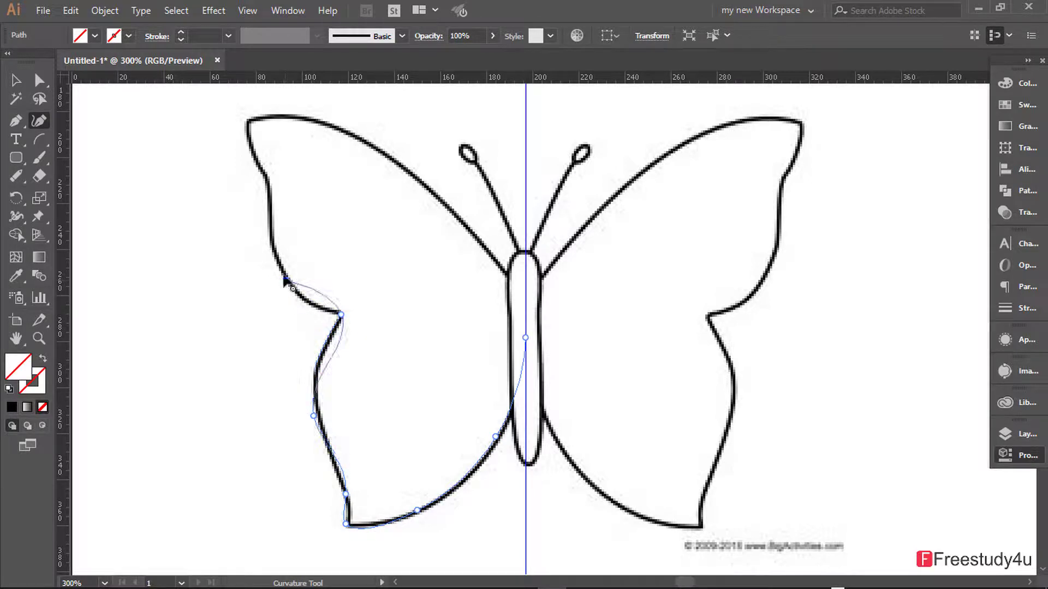
{"action": "left_click", "coordinate": [270, 195]}
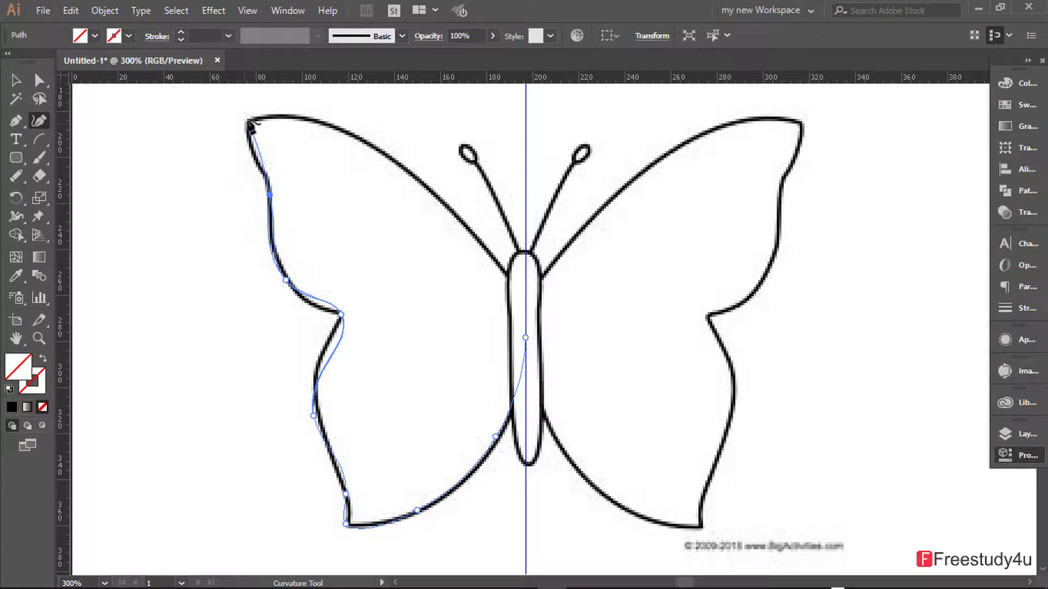
{"action": "left_click", "coordinate": [247, 119]}
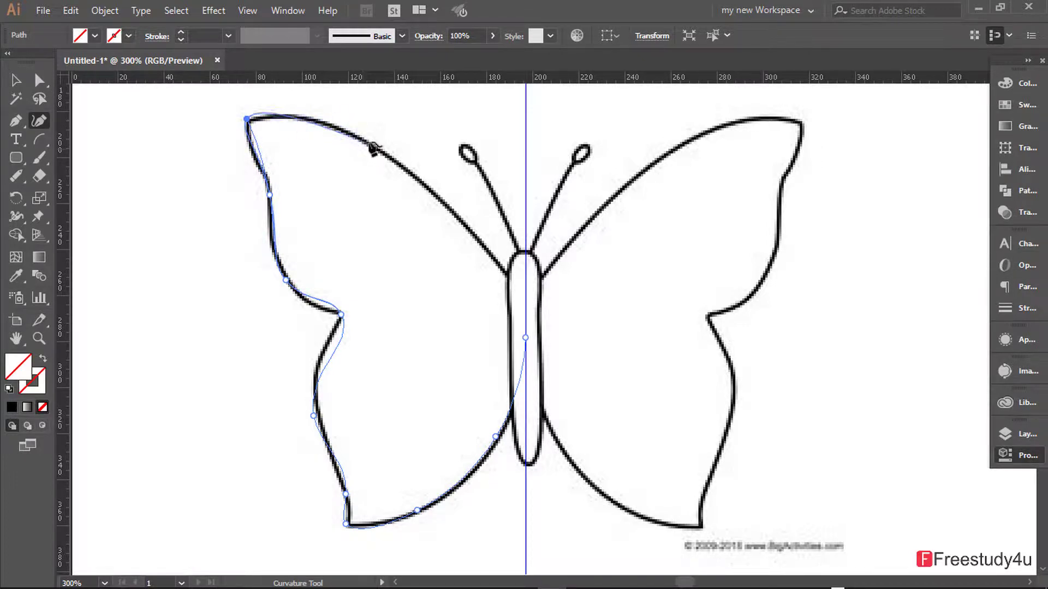
{"action": "left_click", "coordinate": [342, 130]}
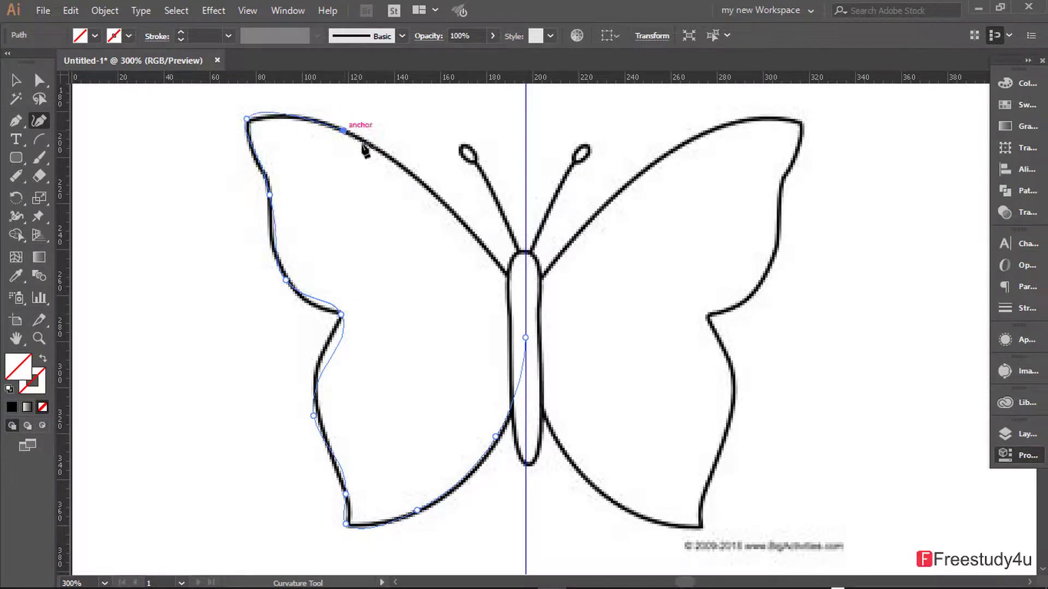
{"action": "left_click", "coordinate": [418, 178]}
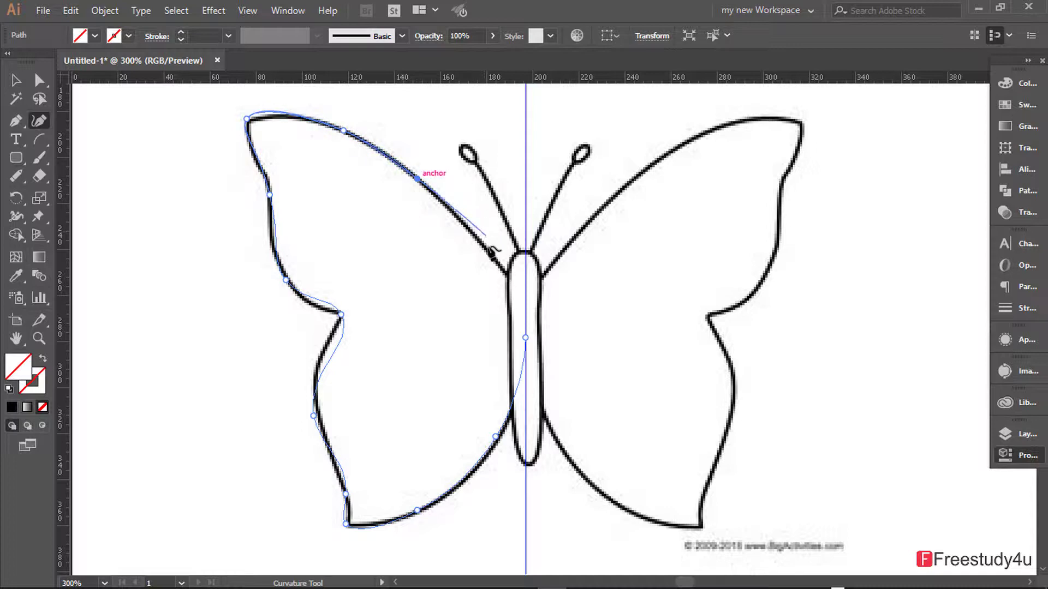
{"action": "left_click", "coordinate": [490, 255]}
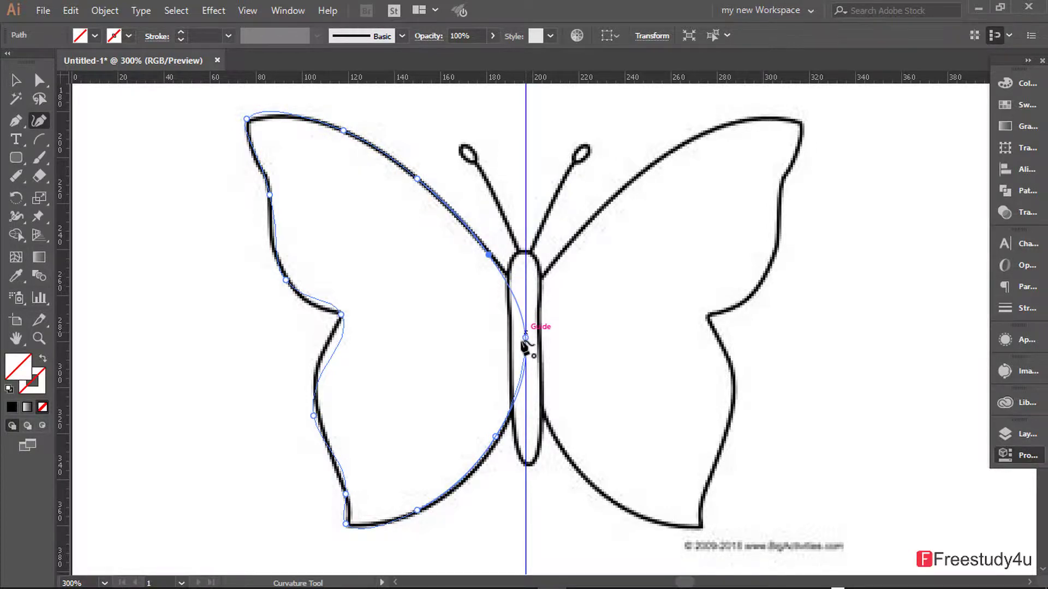
{"action": "left_click", "coordinate": [526, 338]}
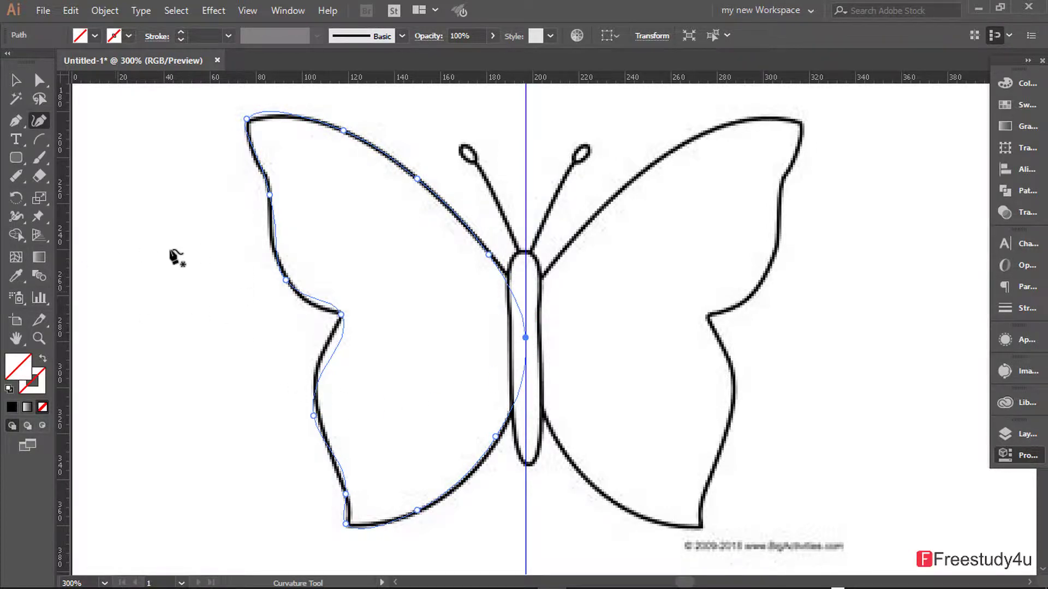
- Give the traced wing path a red stroke
{"action": "key", "text": "v"}
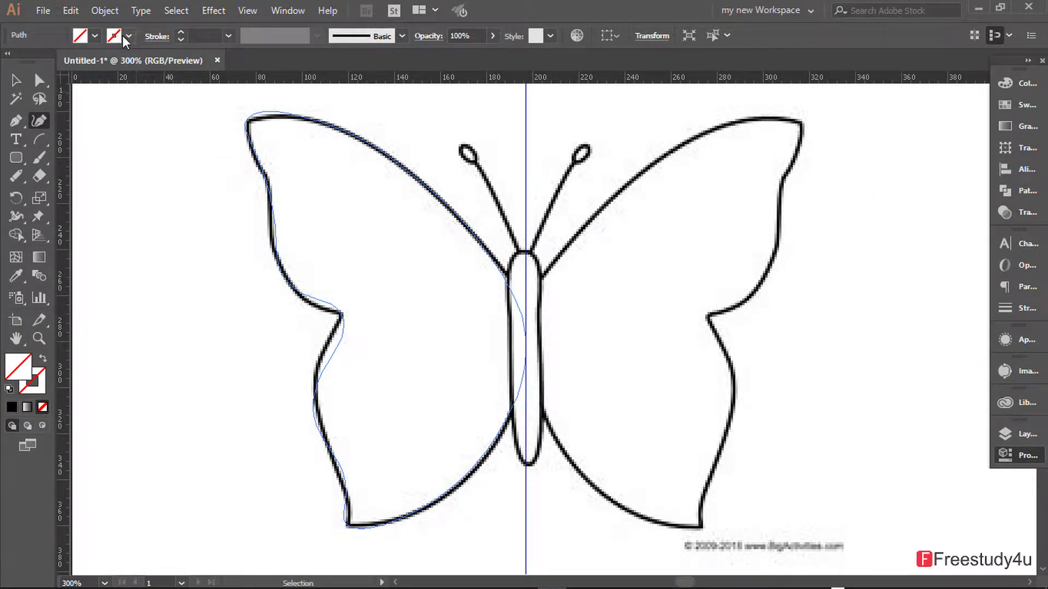
{"action": "left_click", "coordinate": [126, 36]}
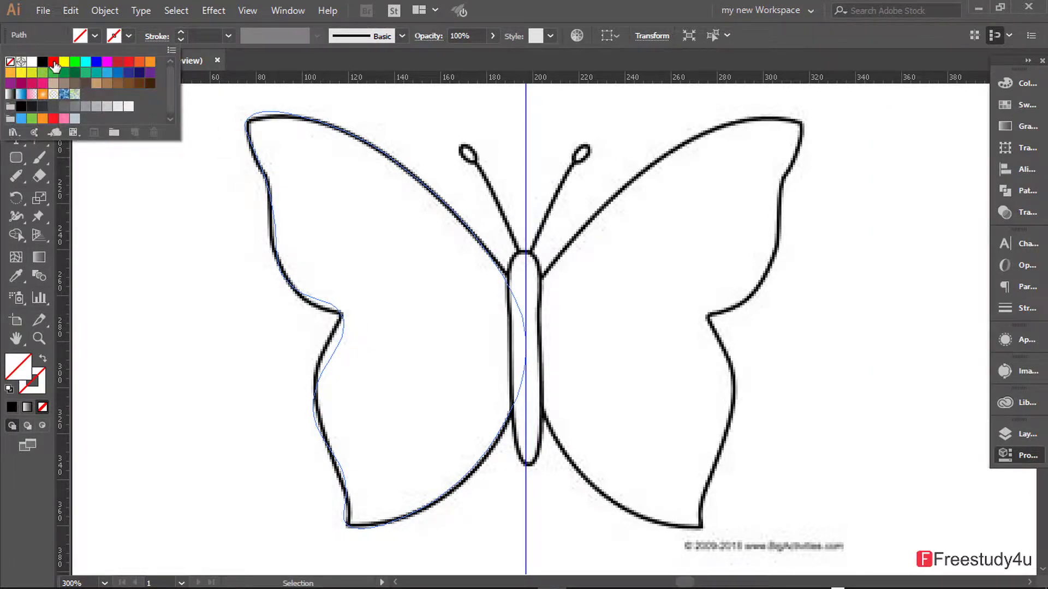
{"action": "left_click", "coordinate": [55, 65]}
{"action": "key", "text": "shift+grave"}
{"action": "left_click", "coordinate": [128, 36]}
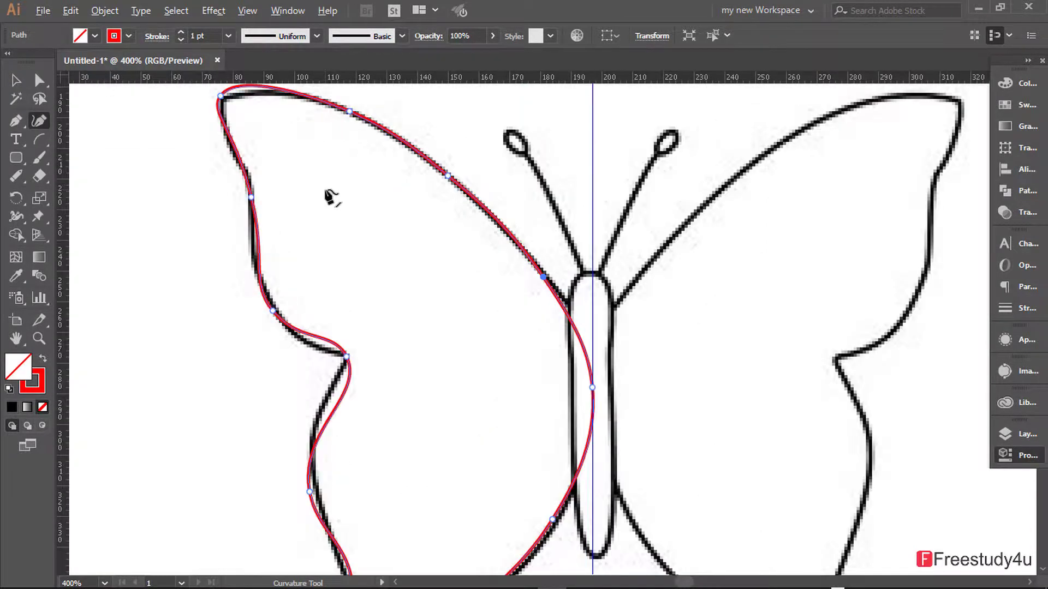
{"action": "scroll", "coordinate": [426, 299], "scroll_direction": "up", "scroll_amount": 1}
- Convert the wing's top-tip anchor to a corner rounded to 3.12 px
{"action": "left_click_drag", "start_coordinate": [452, 328], "coordinate": [458, 328]}
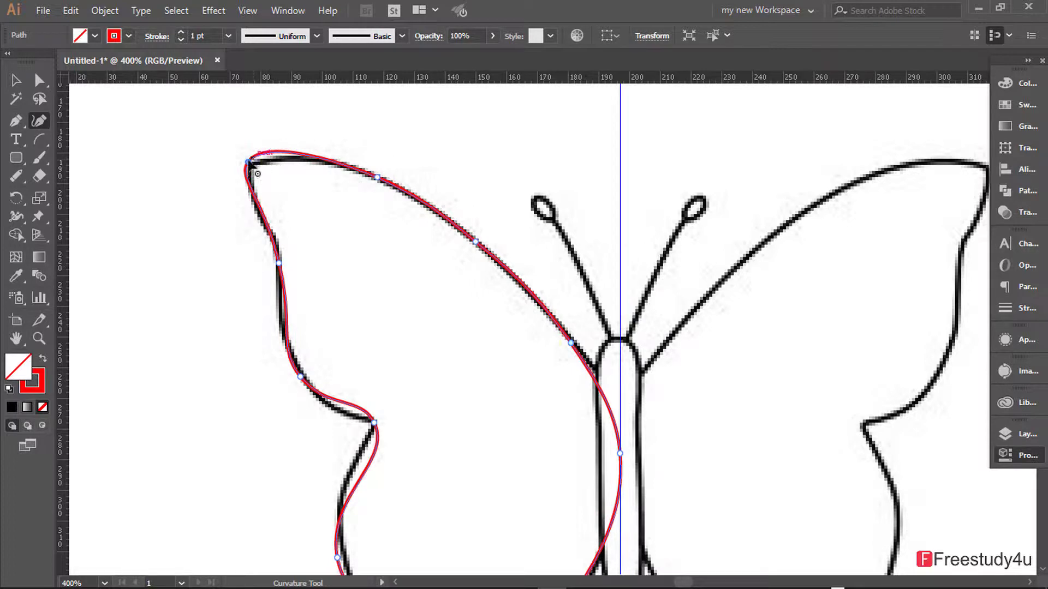
{"action": "key", "text": "a"}
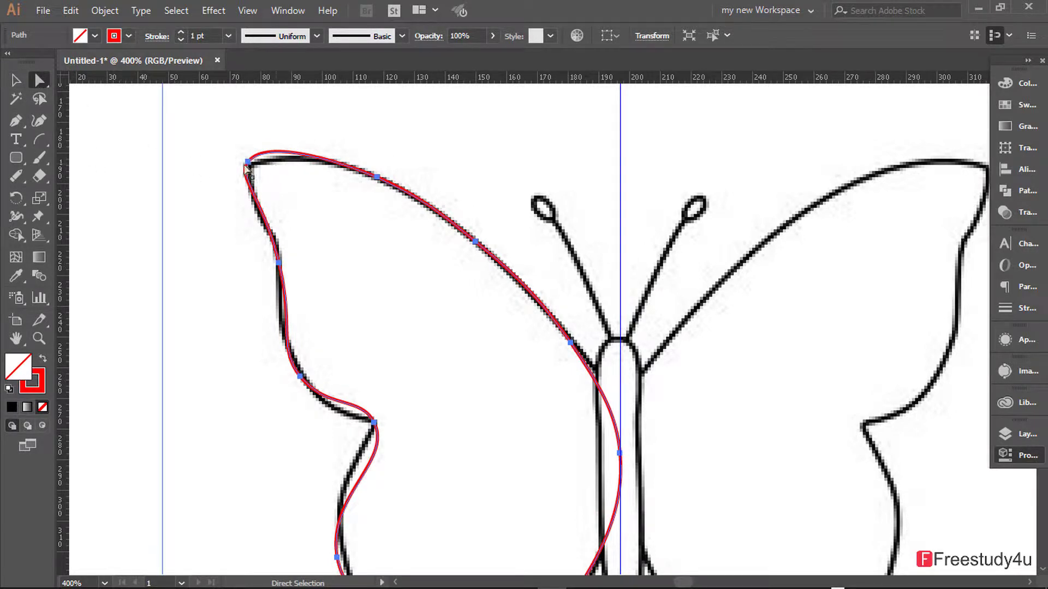
{"action": "left_click", "coordinate": [247, 162]}
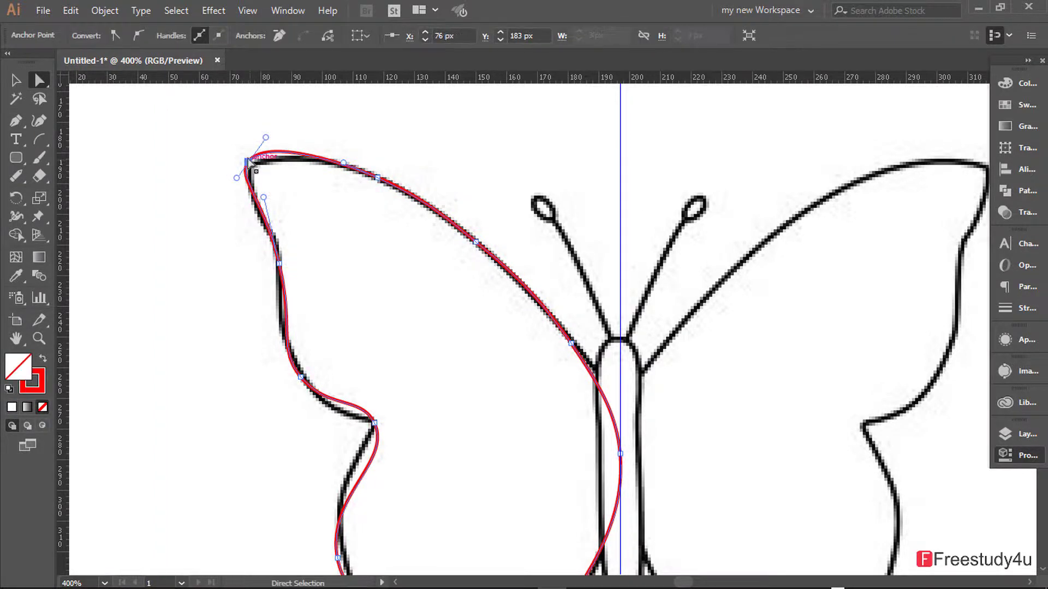
{"action": "left_click", "coordinate": [116, 35]}
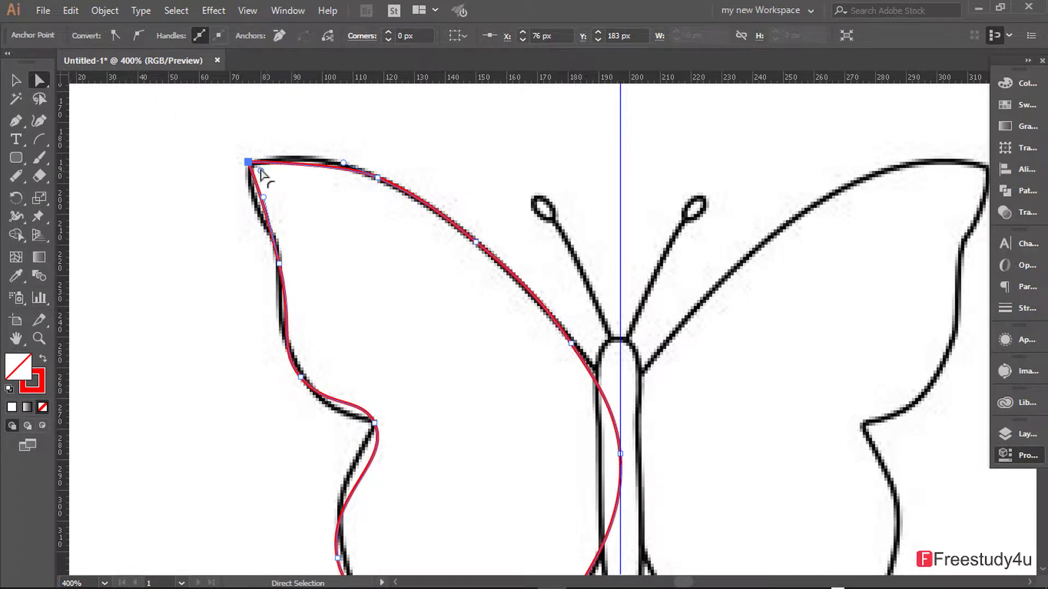
{"action": "left_click_drag", "start_coordinate": [261, 172], "coordinate": [264, 177]}
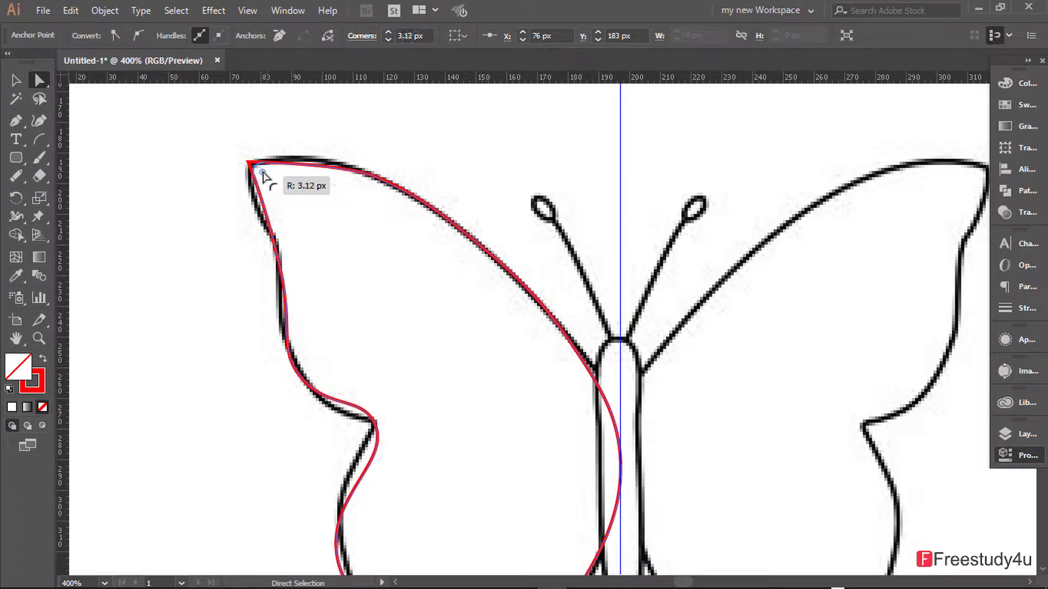
{"action": "left_click", "coordinate": [341, 204]}
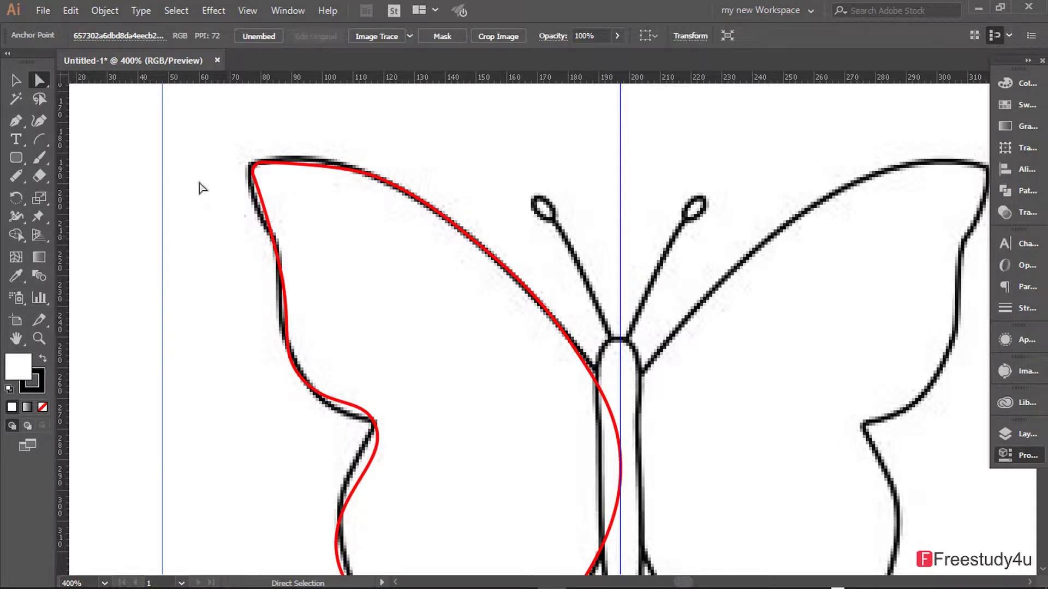
- Add and drag curve points so the wing's top and left edges follow the outline
{"action": "left_click", "coordinate": [38, 122]}
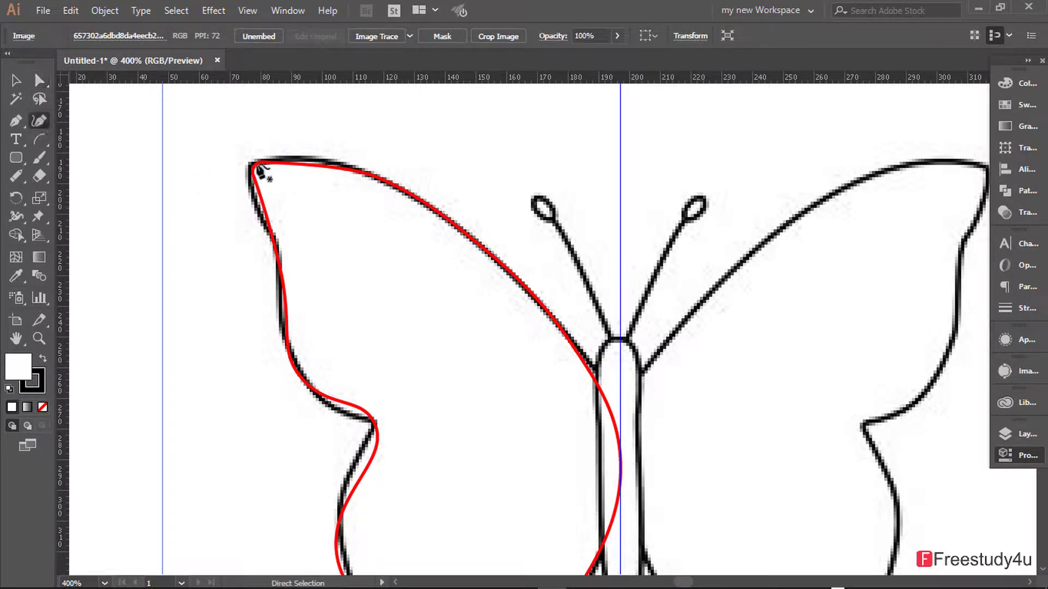
{"action": "left_click", "coordinate": [316, 166]}
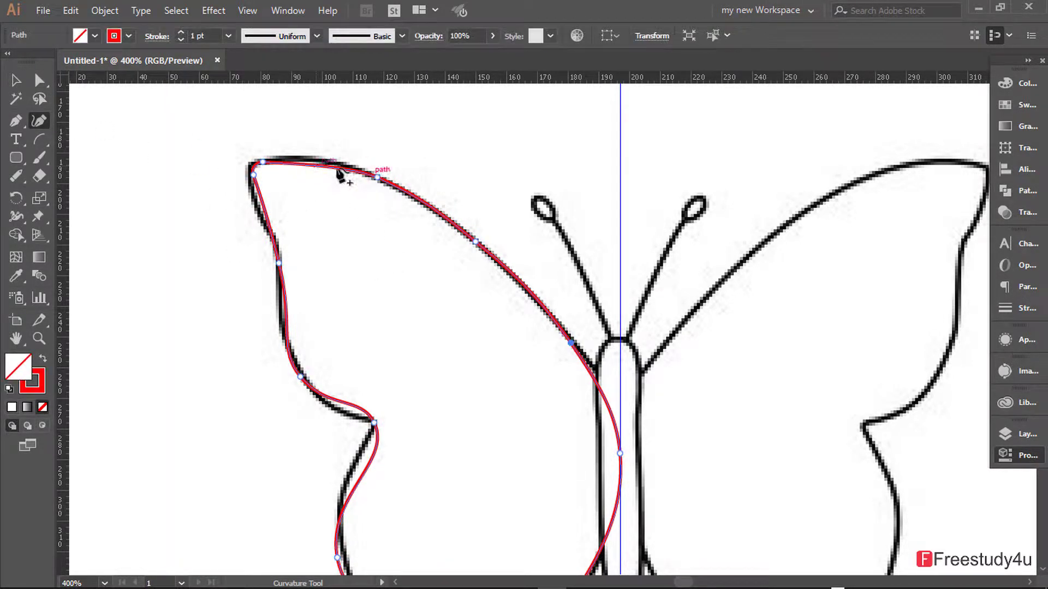
{"action": "left_click", "coordinate": [316, 162]}
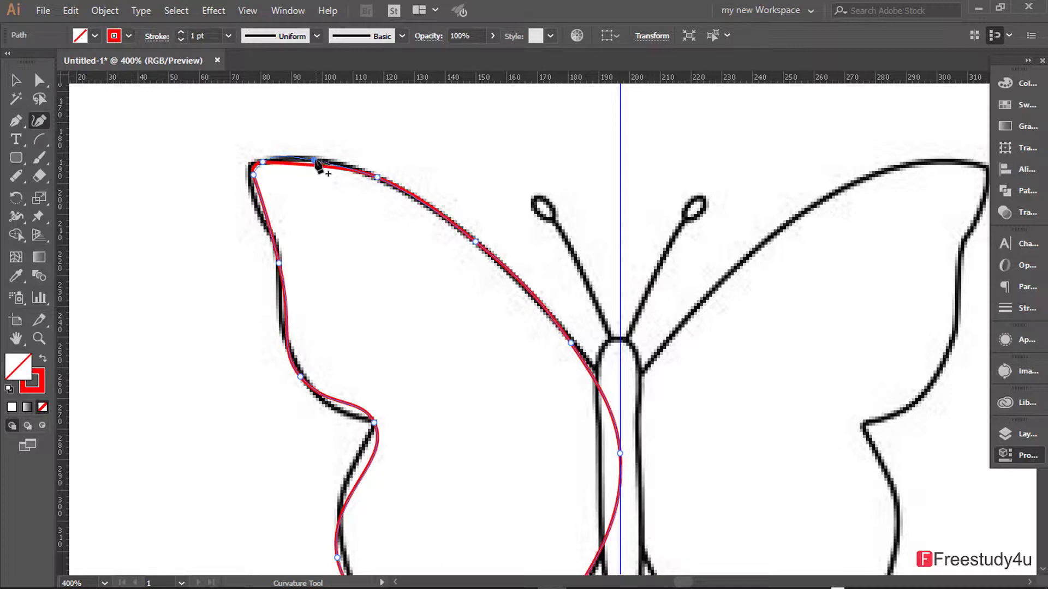
{"action": "left_click_drag", "start_coordinate": [317, 161], "coordinate": [314, 160]}
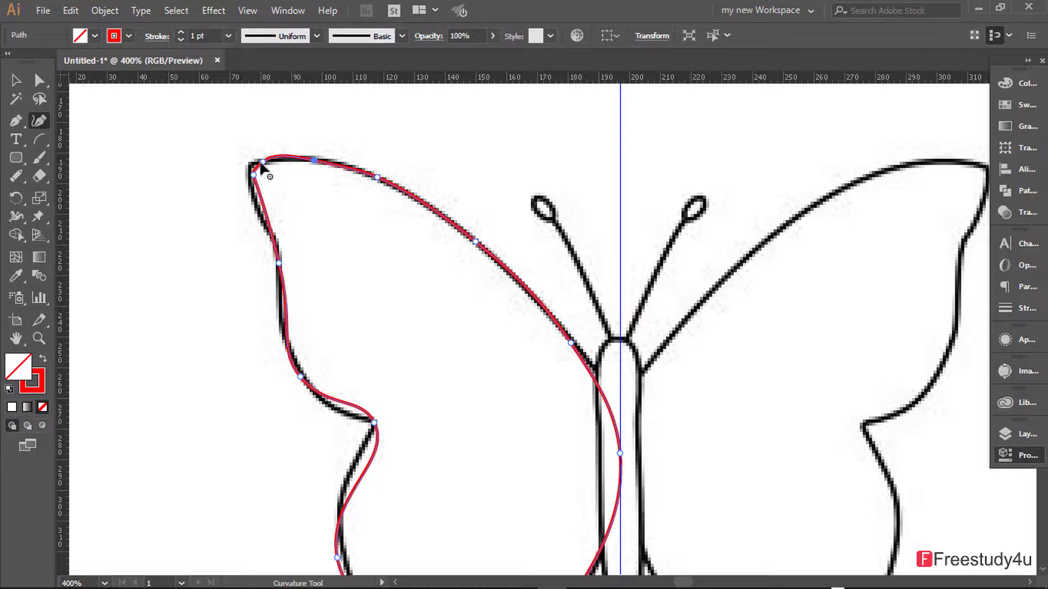
{"action": "left_click_drag", "start_coordinate": [262, 163], "coordinate": [256, 198]}
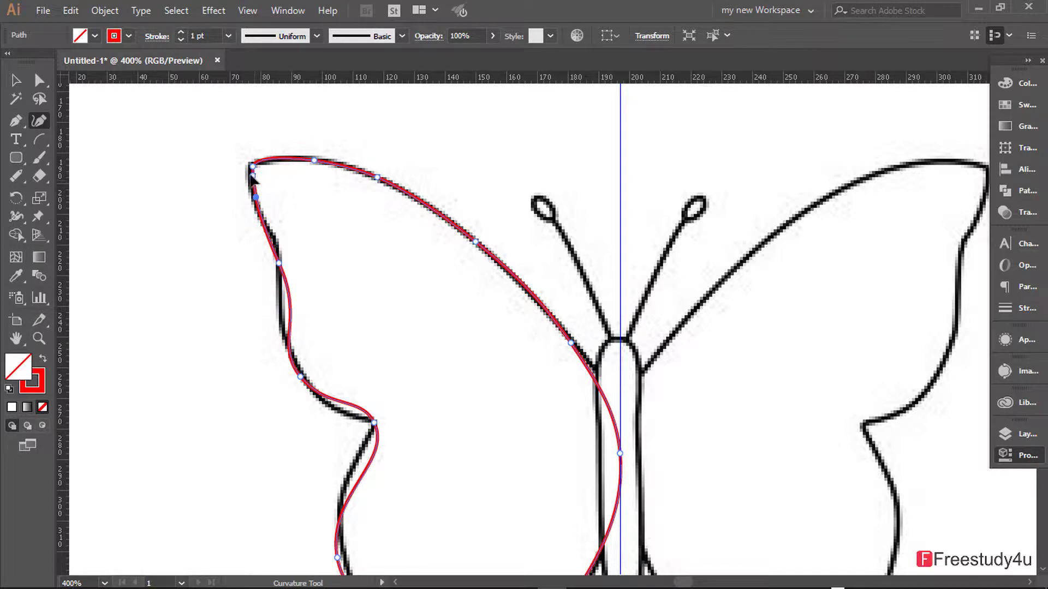
{"action": "left_click", "coordinate": [252, 175]}
{"action": "left_click", "coordinate": [279, 263]}
{"action": "left_click_drag", "start_coordinate": [279, 263], "coordinate": [280, 247]}
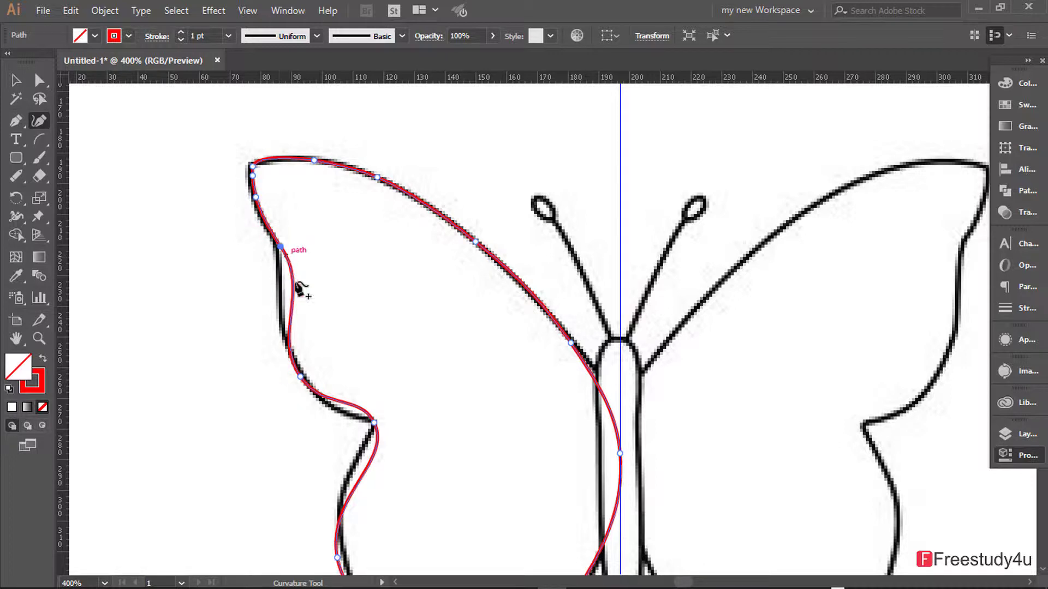
{"action": "left_click_drag", "start_coordinate": [295, 284], "coordinate": [280, 280]}
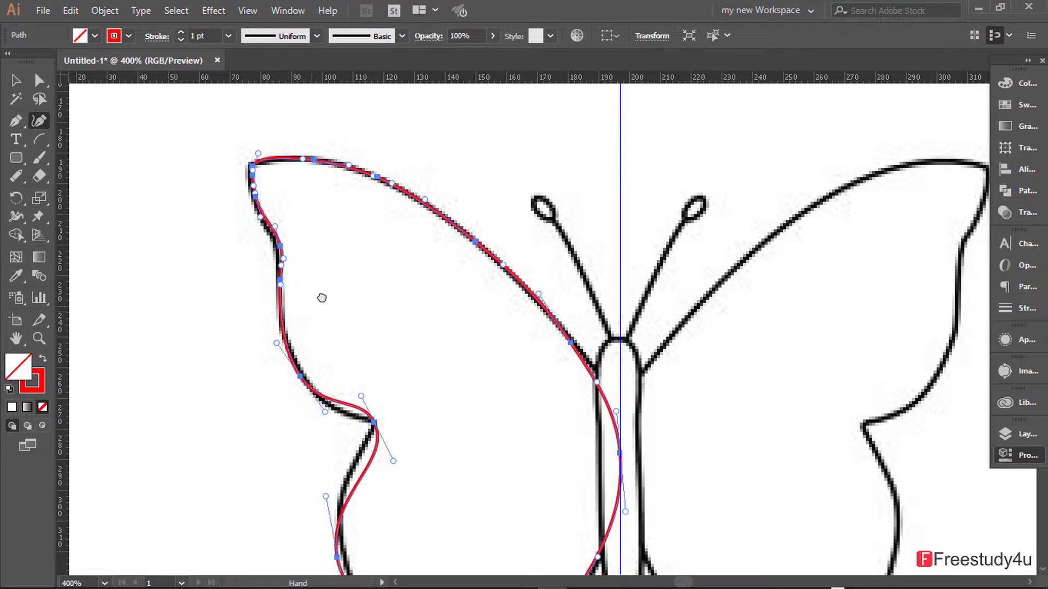
- Reshape the curve into the inner notch and add a lower-wing edge point
{"action": "scroll", "coordinate": [317, 306], "scroll_direction": "down", "scroll_amount": 3}
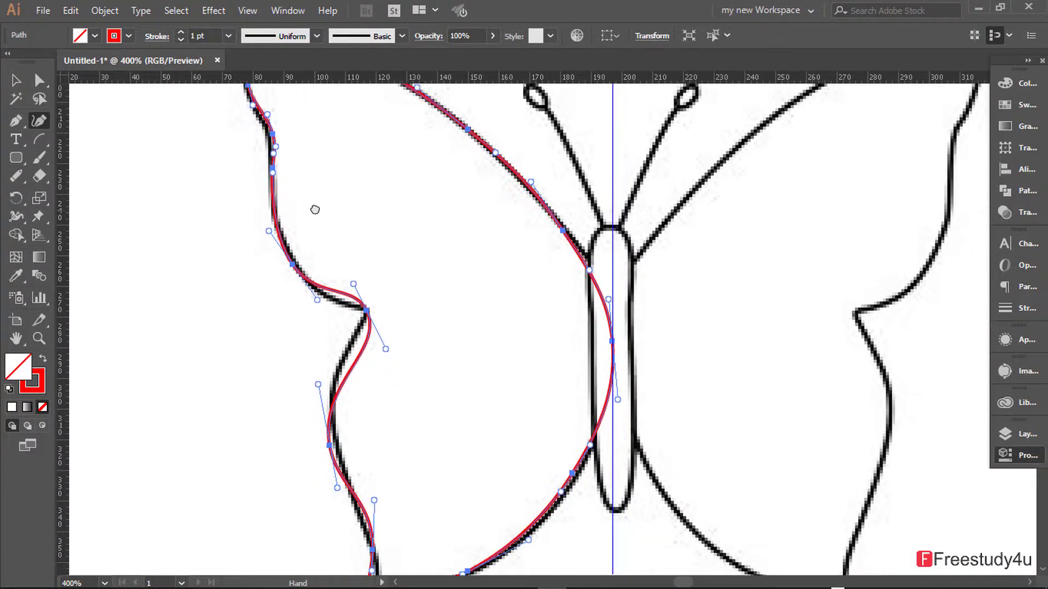
{"action": "left_click", "coordinate": [366, 304]}
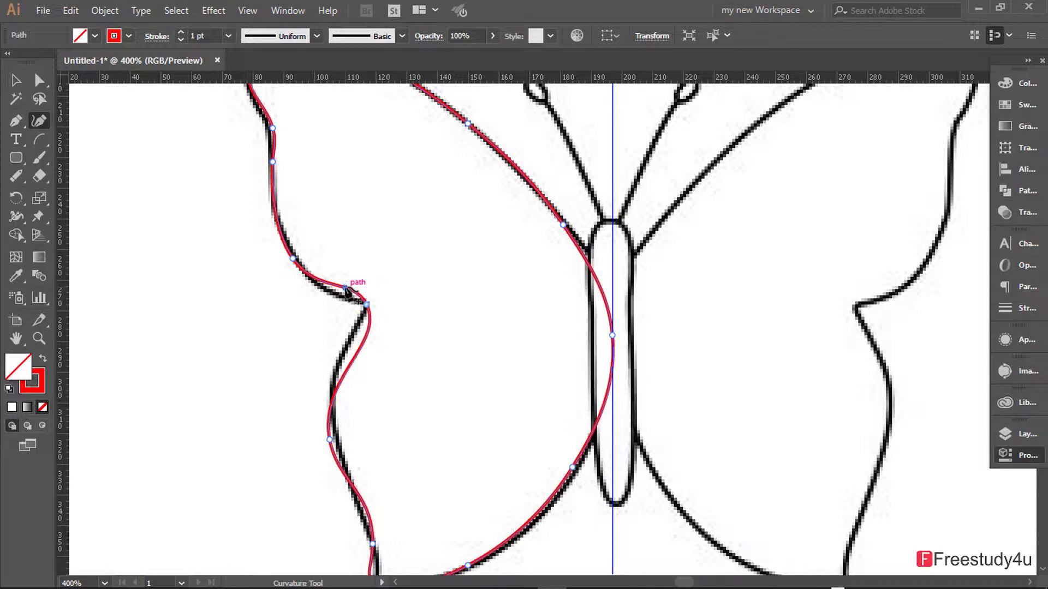
{"action": "left_click_drag", "start_coordinate": [344, 288], "coordinate": [344, 296]}
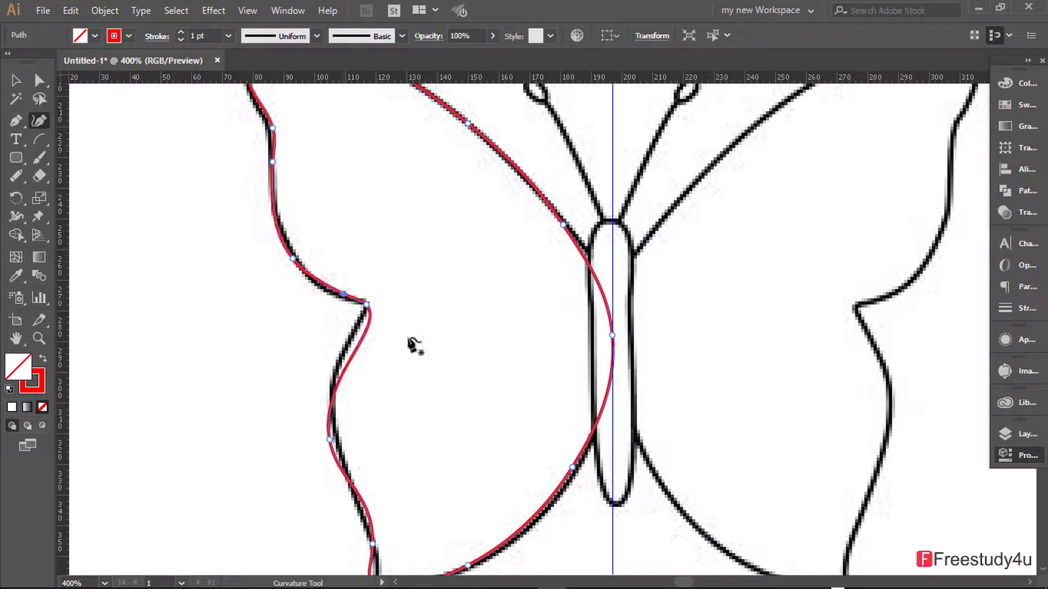
{"action": "left_click", "coordinate": [347, 340]}
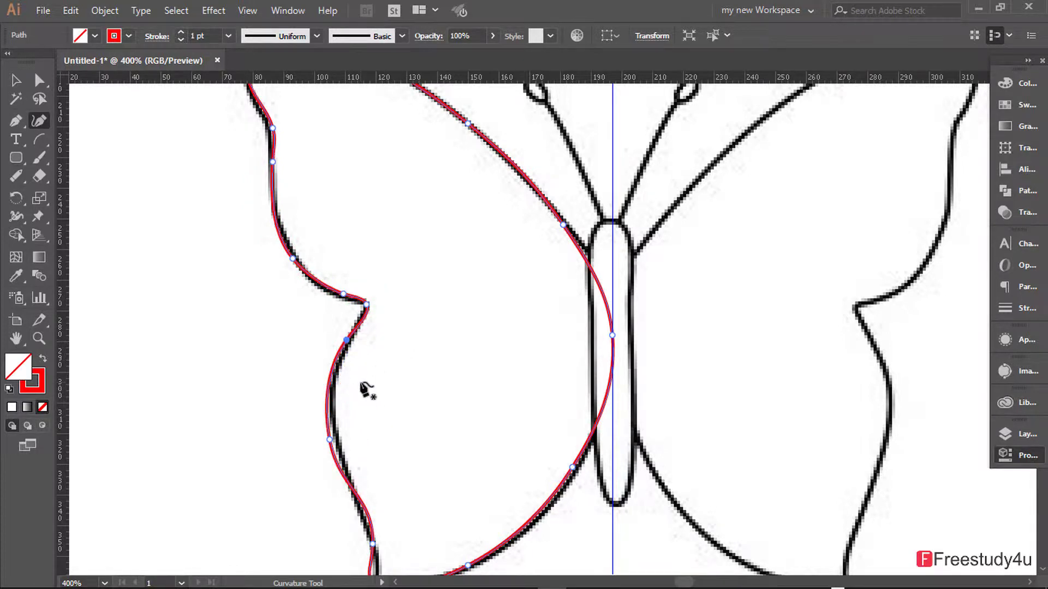
{"action": "mouse_move", "coordinate": [365, 391]}
{"action": "left_mouse_down"}
{"action": "mouse_move", "coordinate": [354, 384]}
{"action": "mouse_move", "coordinate": [335, 242]}
{"action": "mouse_move", "coordinate": [326, 292]}
{"action": "left_mouse_up"}
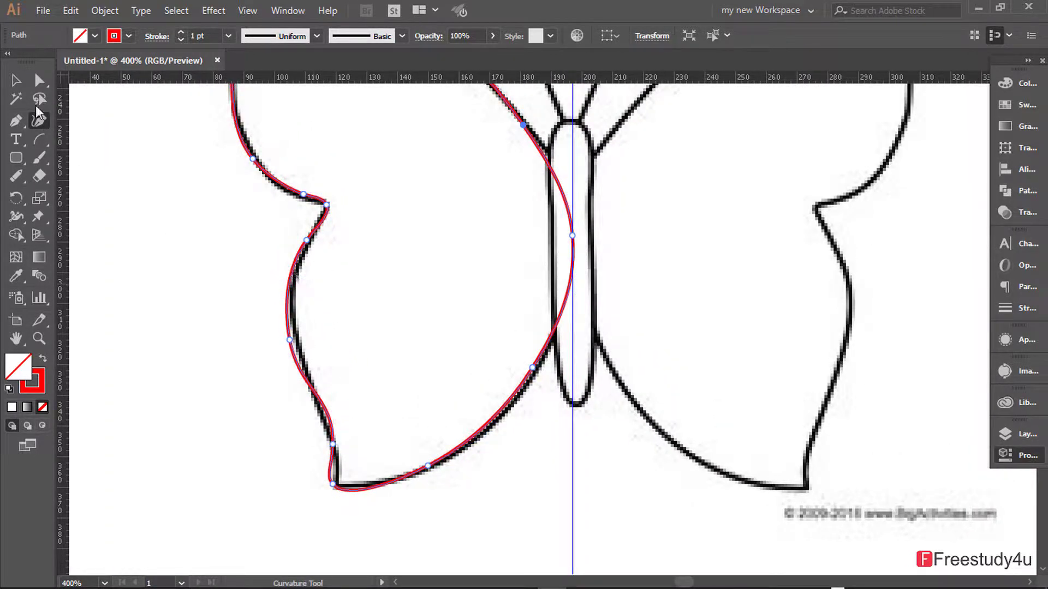
- Adjust lower-wing anchors and handles, moving the bottom corner onto the outline
{"action": "left_click", "coordinate": [40, 82]}
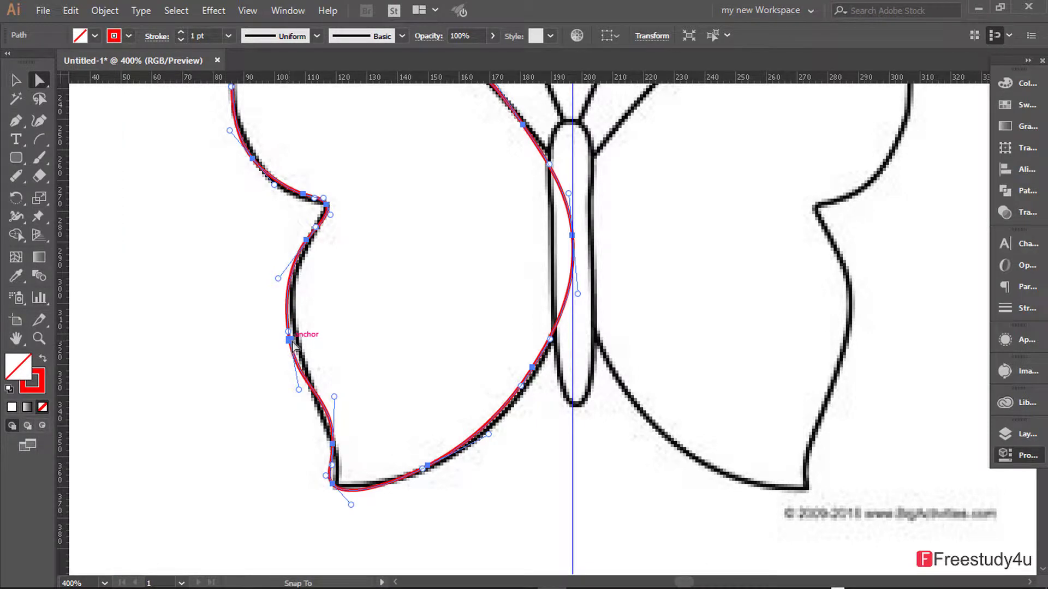
{"action": "left_click_drag", "start_coordinate": [294, 340], "coordinate": [304, 342]}
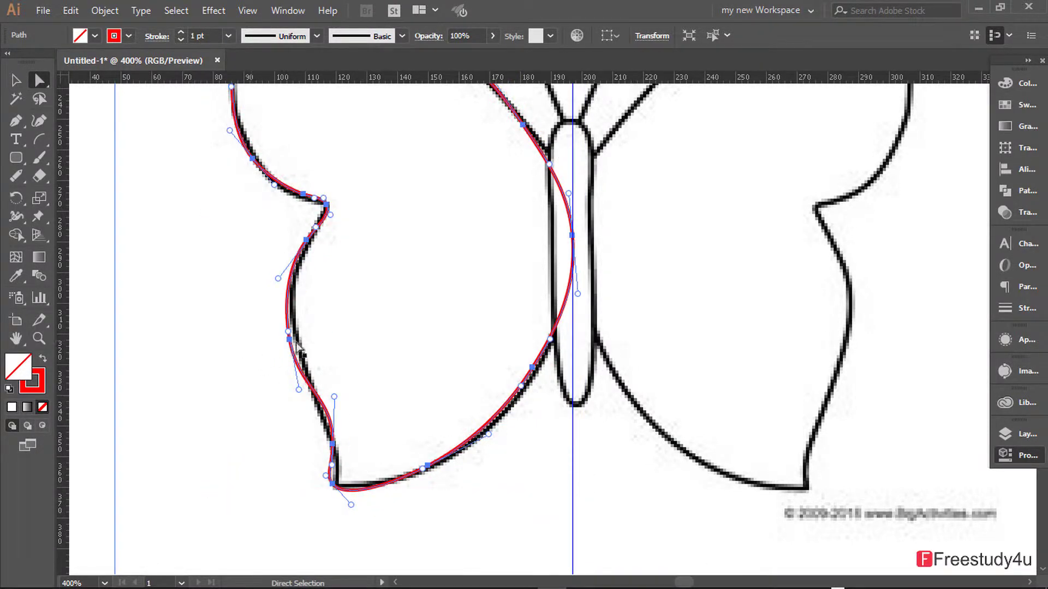
{"action": "left_click", "coordinate": [229, 335]}
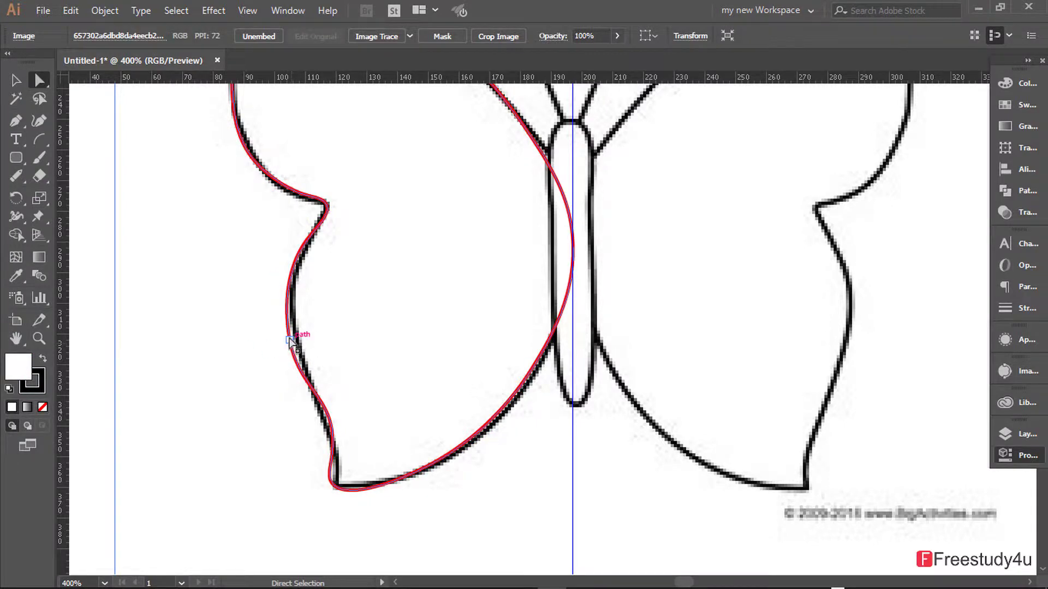
{"action": "left_click", "coordinate": [291, 340]}
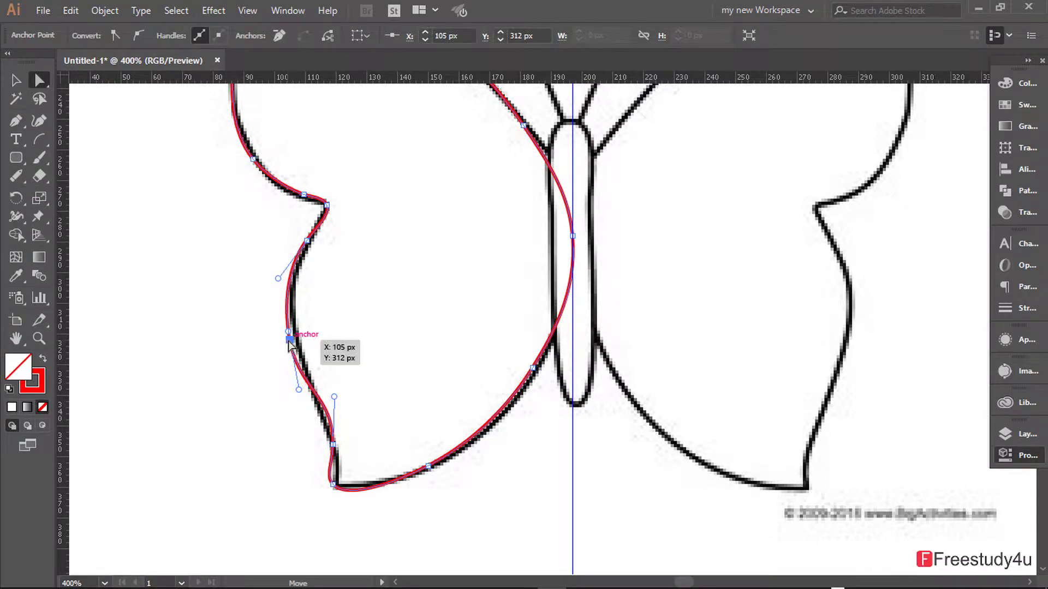
{"action": "left_click_drag", "start_coordinate": [290, 340], "coordinate": [298, 342]}
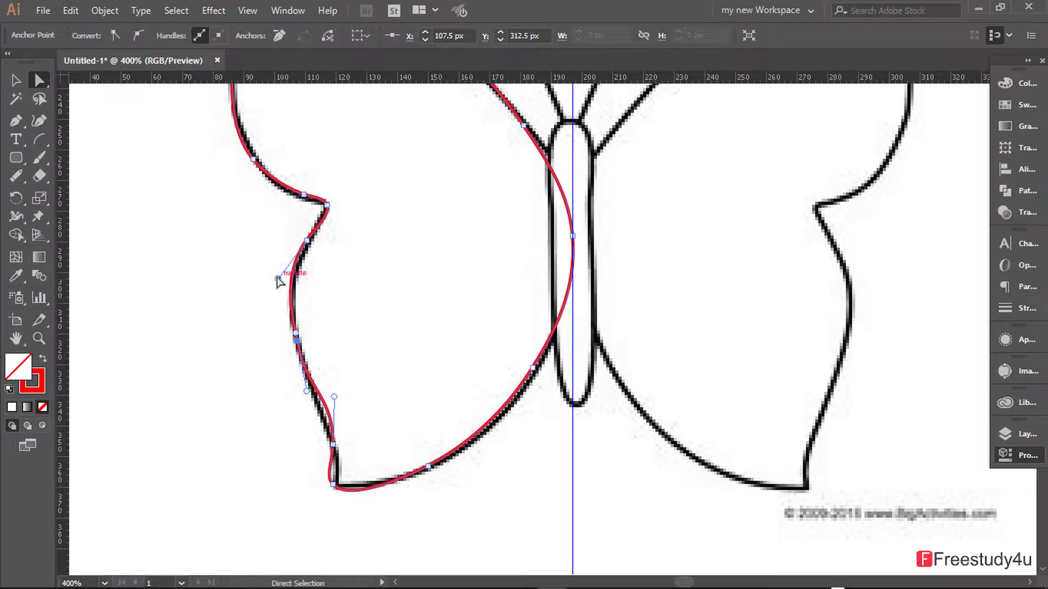
{"action": "left_click_drag", "start_coordinate": [278, 280], "coordinate": [288, 281]}
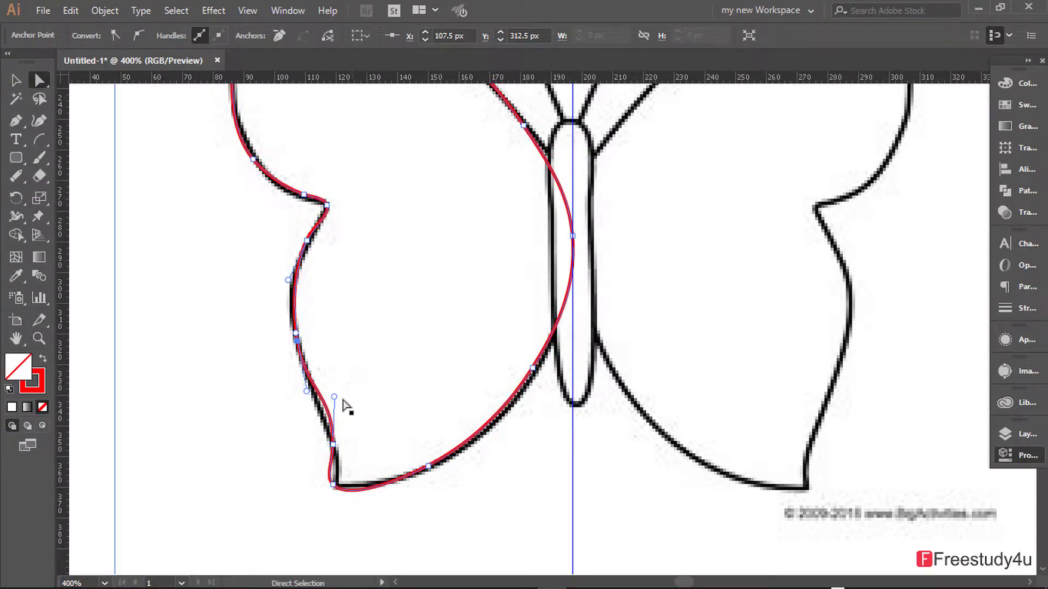
{"action": "left_click_drag", "start_coordinate": [334, 397], "coordinate": [323, 401]}
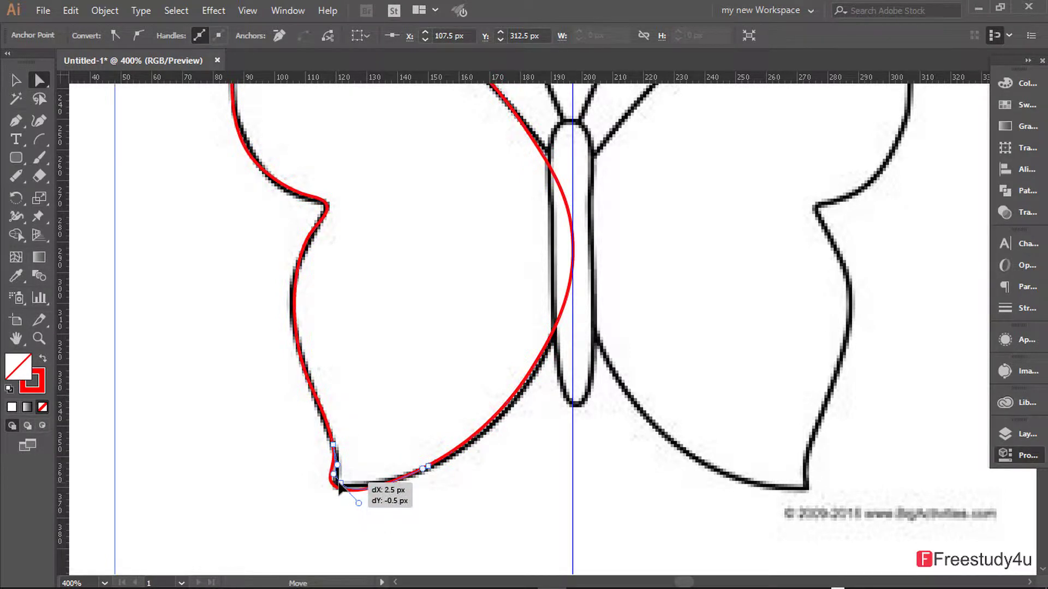
{"action": "left_click_drag", "start_coordinate": [336, 486], "coordinate": [359, 489]}
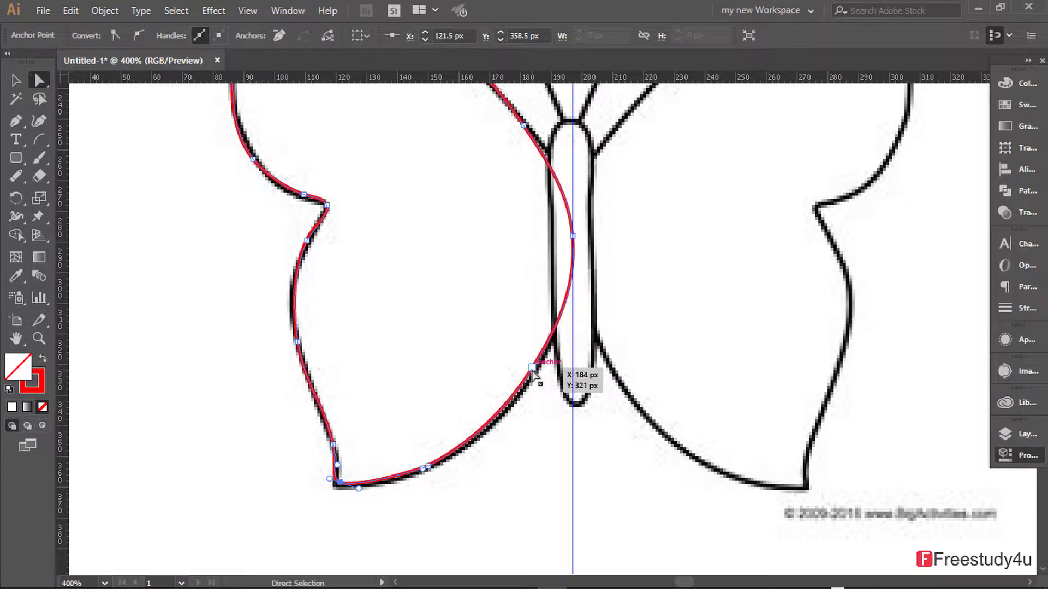
{"action": "left_click", "coordinate": [646, 300]}
- Reflect a vertical copy of the left wing and move the butterfly reference right
{"action": "scroll", "coordinate": [543, 368], "scroll_direction": "down", "scroll_amount": 3}
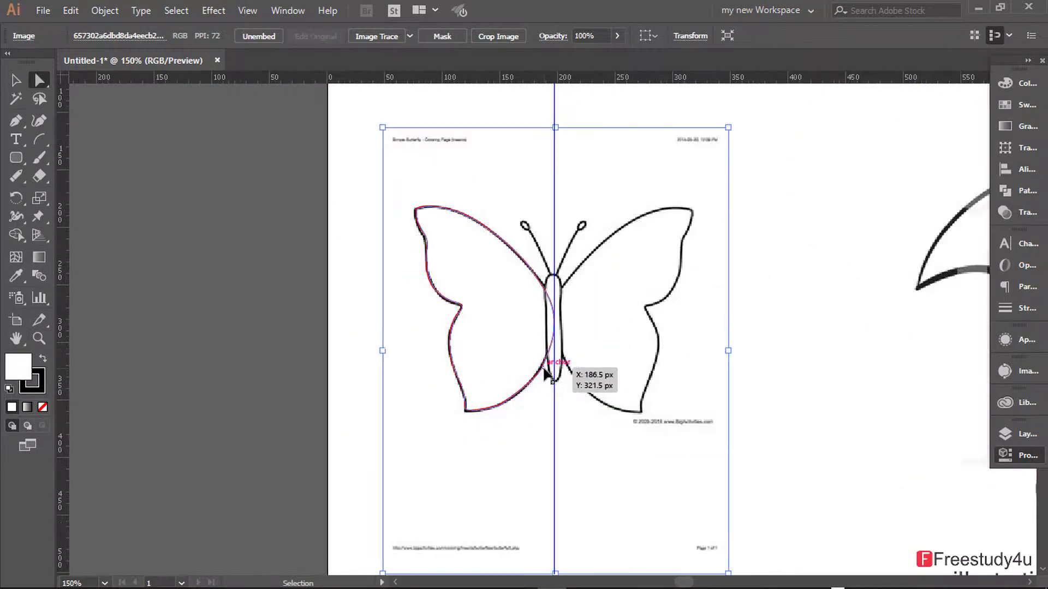
{"action": "key", "text": "space"}
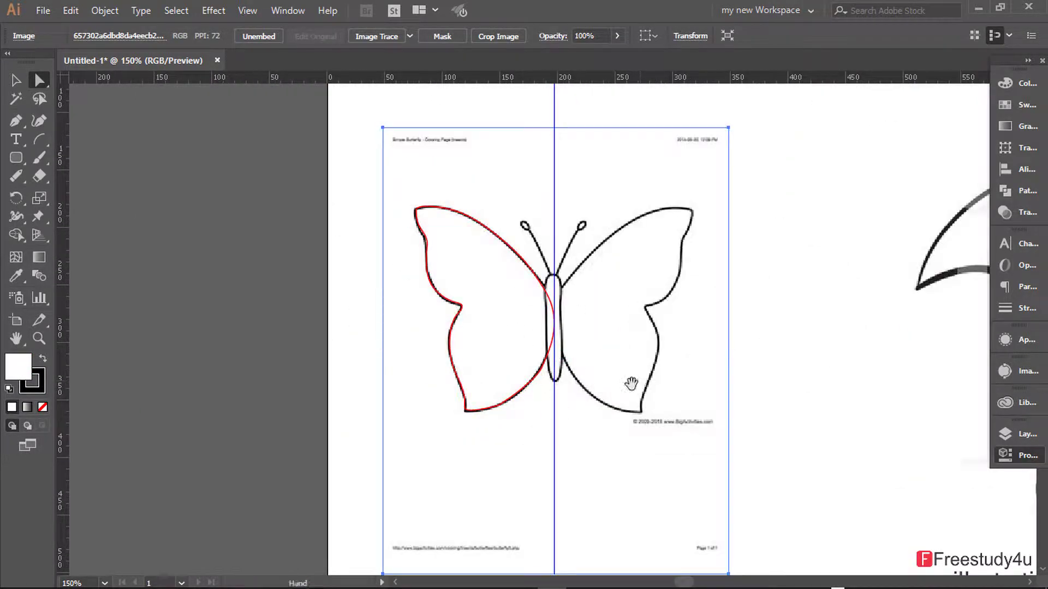
{"action": "left_click_drag", "start_coordinate": [631, 385], "coordinate": [470, 392]}
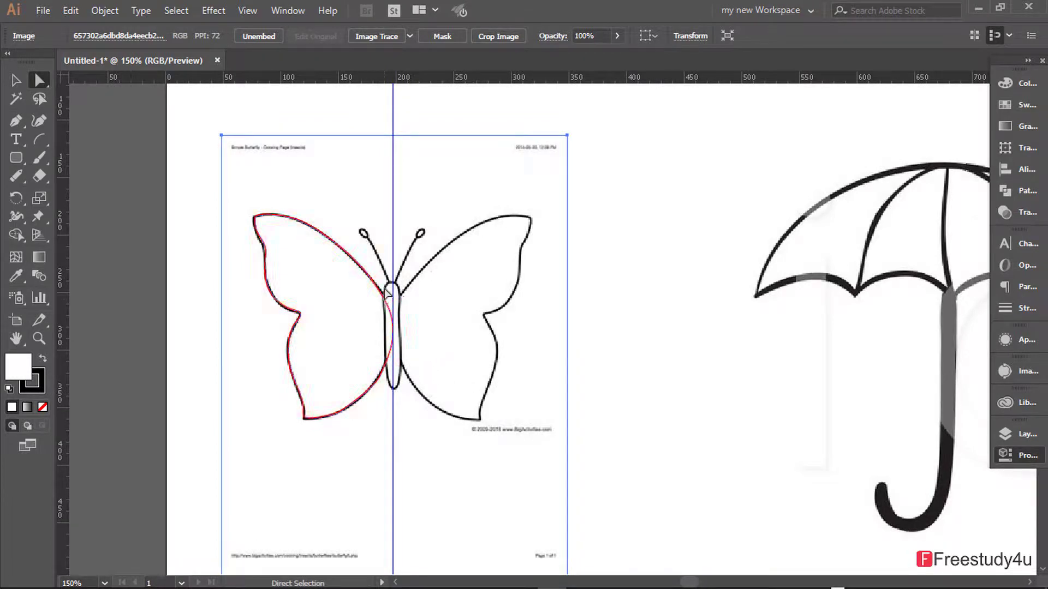
{"action": "left_click", "coordinate": [16, 81]}
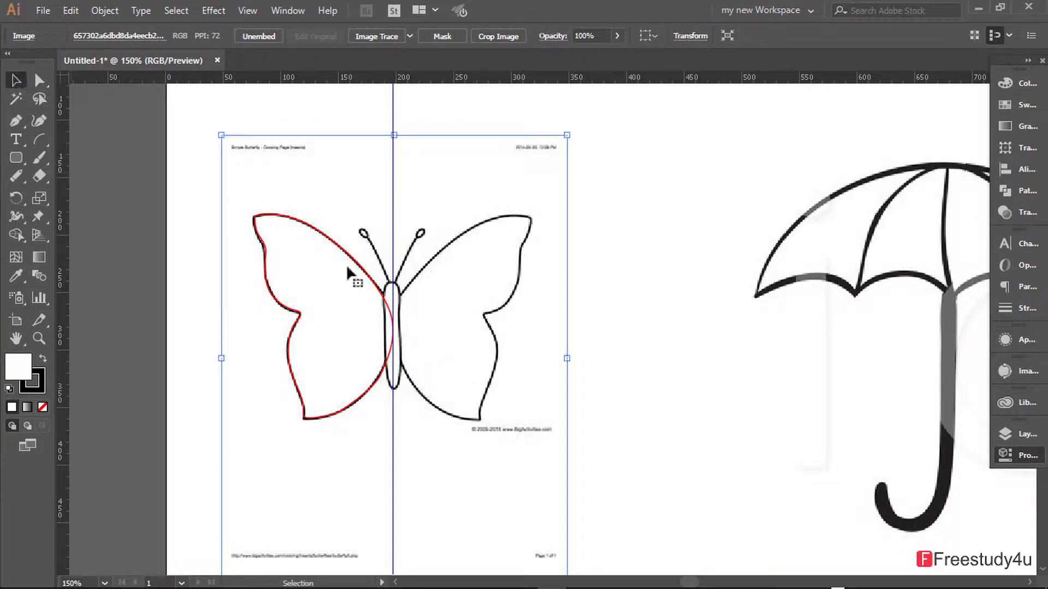
{"action": "left_click", "coordinate": [360, 269]}
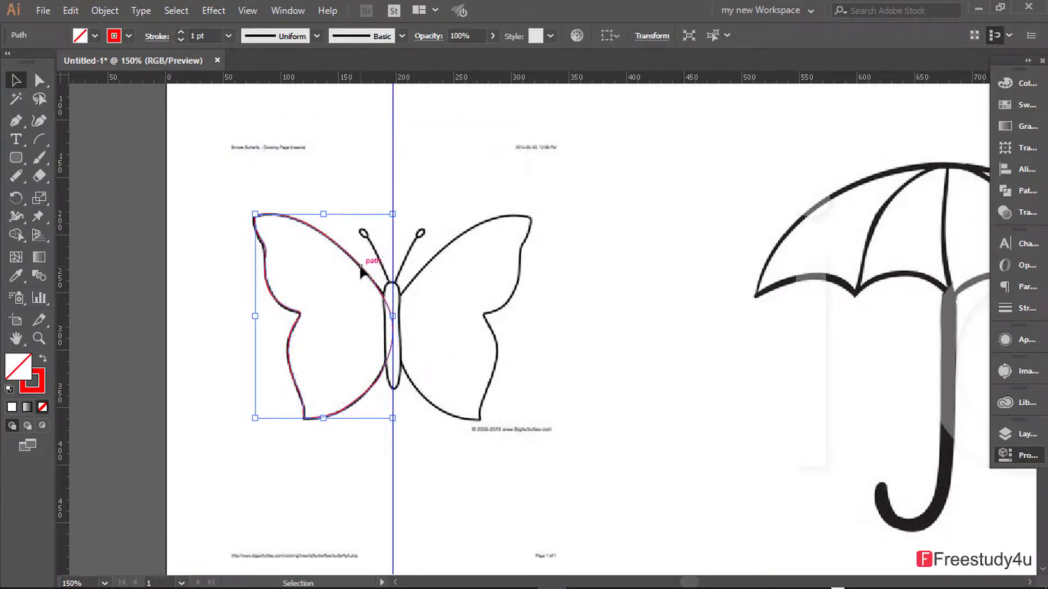
{"action": "right_click", "coordinate": [361, 270]}
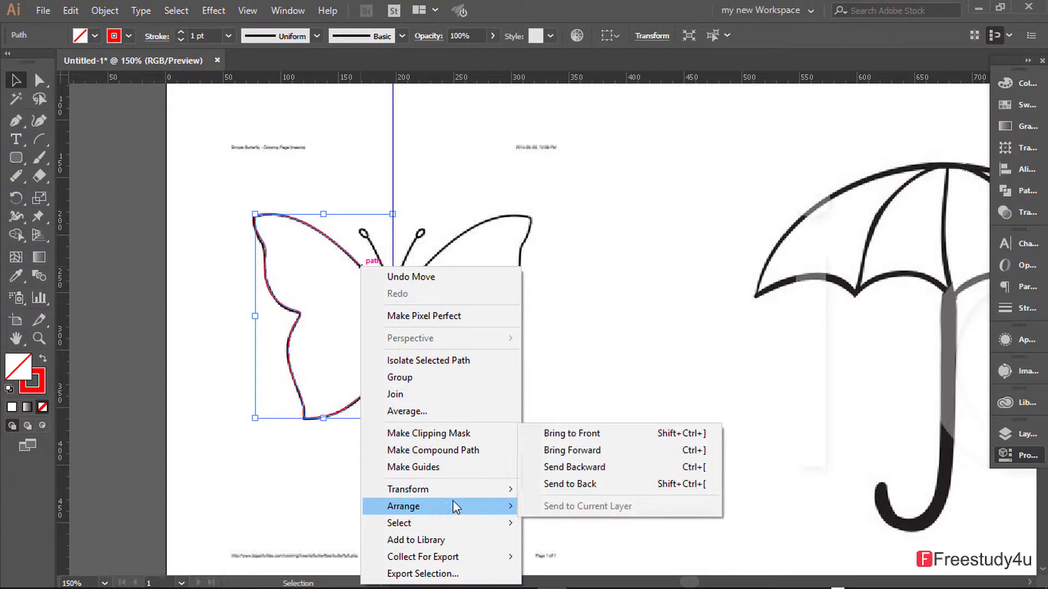
{"action": "mouse_move", "coordinate": [408, 488]}
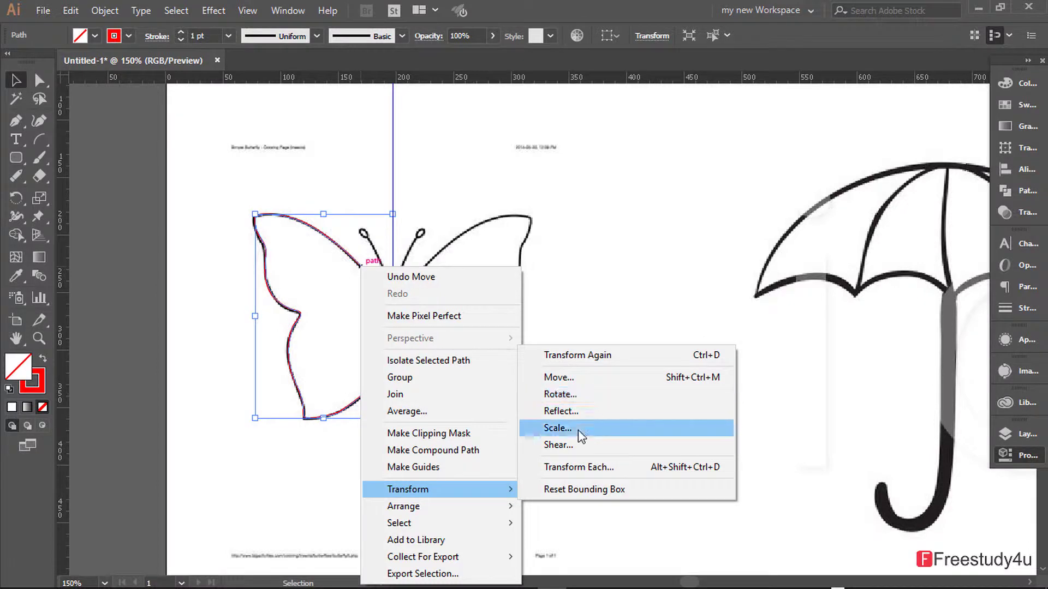
{"action": "left_click", "coordinate": [568, 412]}
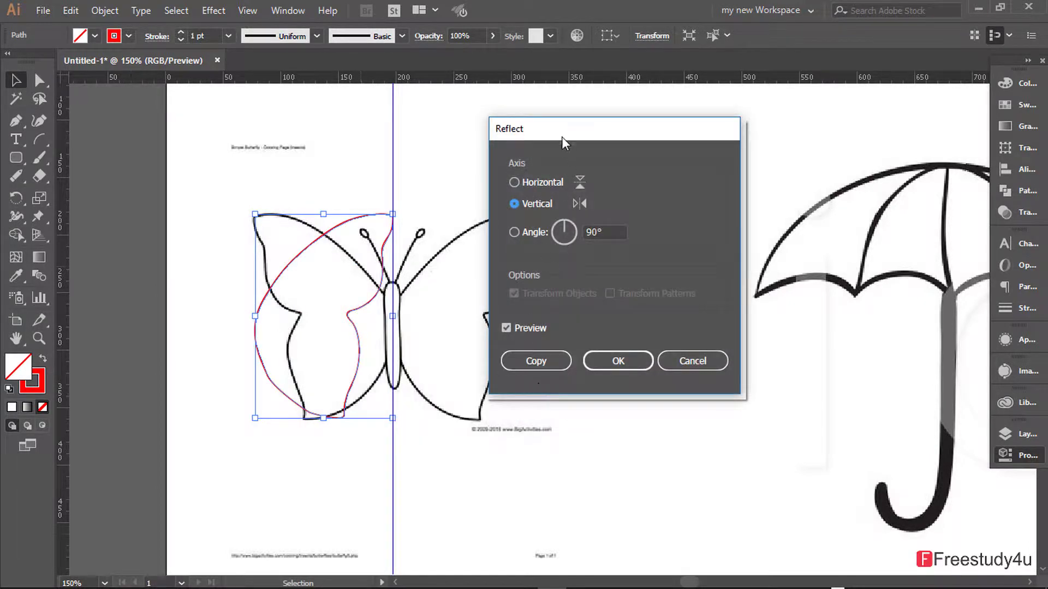
{"action": "left_click_drag", "start_coordinate": [564, 125], "coordinate": [653, 107]}
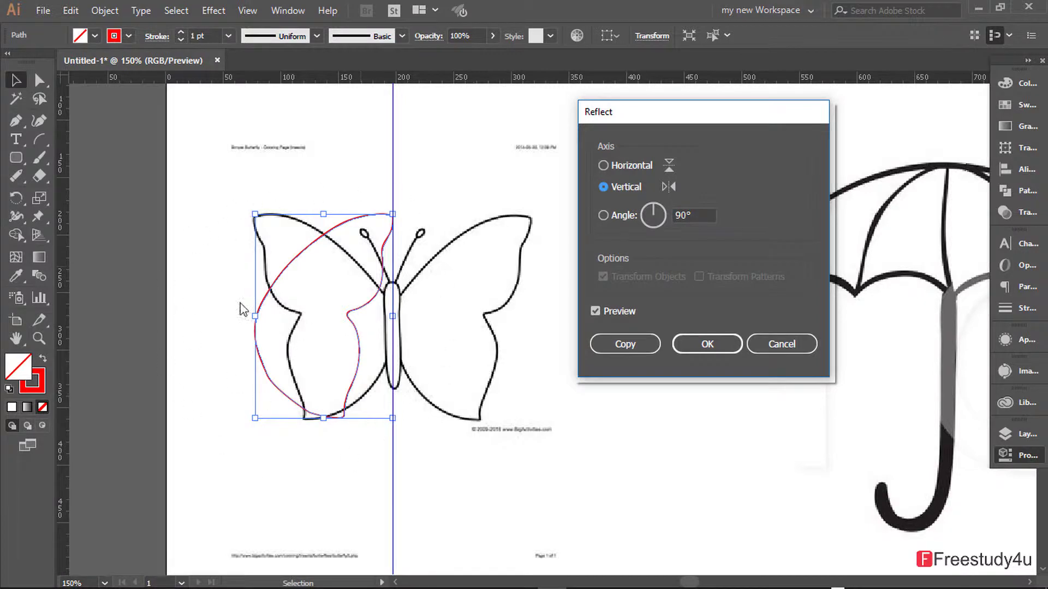
{"action": "left_click", "coordinate": [624, 346]}
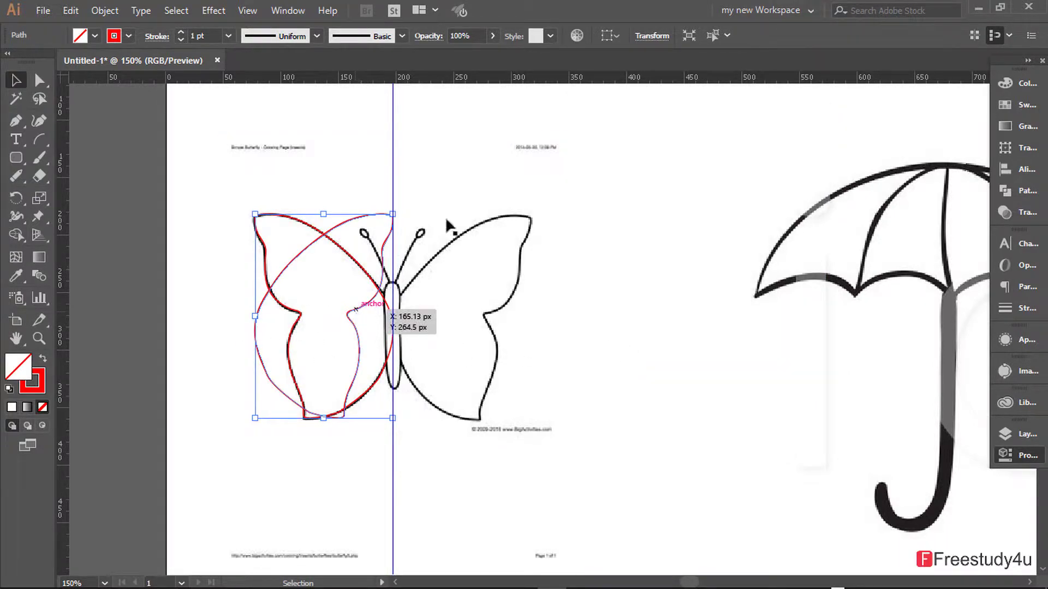
{"action": "left_click_drag", "start_coordinate": [479, 286], "coordinate": [900, 224]}
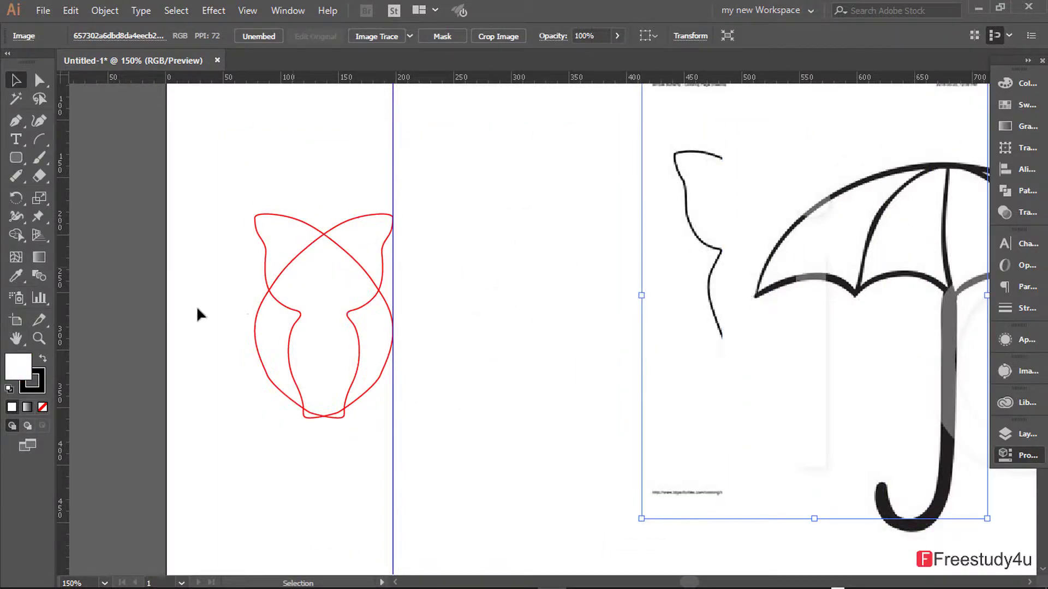
- Move the mirrored wing to the right of the centre guide
{"action": "left_click_drag", "start_coordinate": [342, 229], "coordinate": [467, 230]}
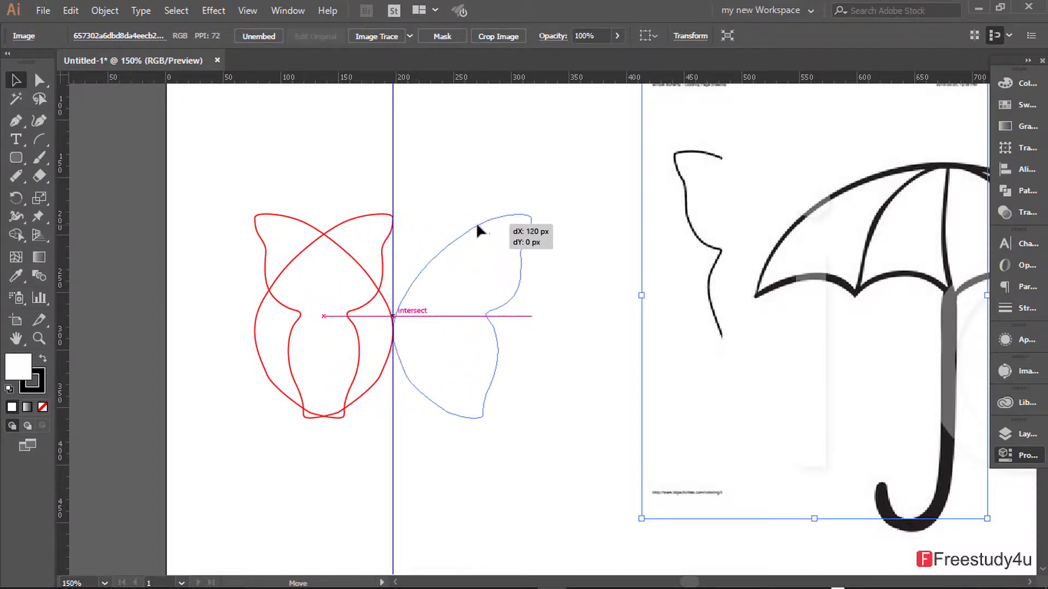
{"action": "left_click_drag", "start_coordinate": [467, 226], "coordinate": [481, 226]}
{"action": "left_click", "coordinate": [208, 197]}
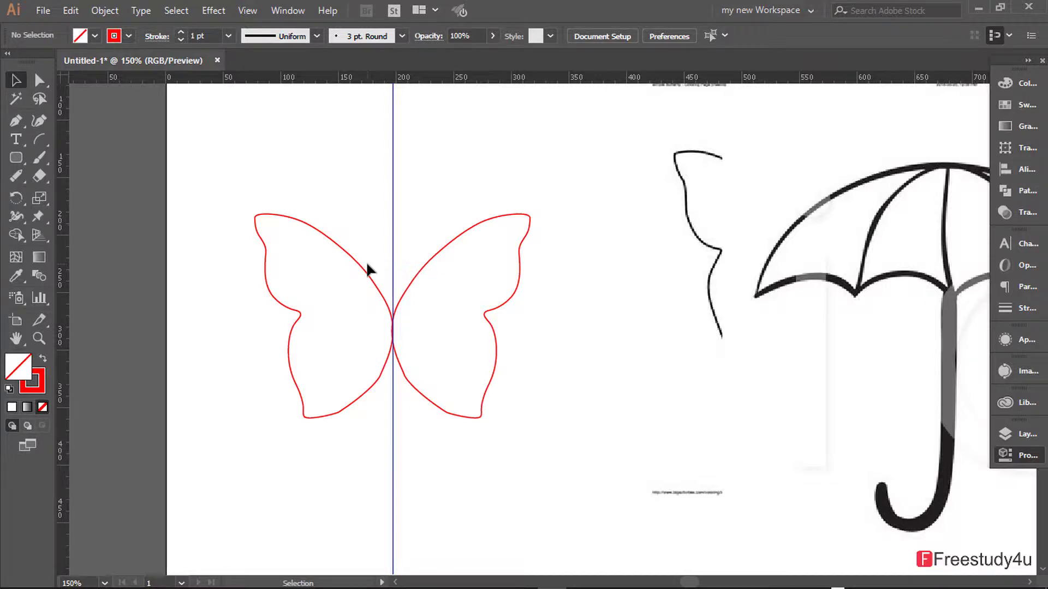
- Move the umbrella image down and to the right
{"action": "scroll", "coordinate": [366, 261], "scroll_direction": "down", "scroll_amount": 1}
{"action": "scroll", "coordinate": [367, 266], "scroll_direction": "down", "scroll_amount": 1}
{"action": "left_click_drag", "start_coordinate": [530, 241], "coordinate": [704, 360]}
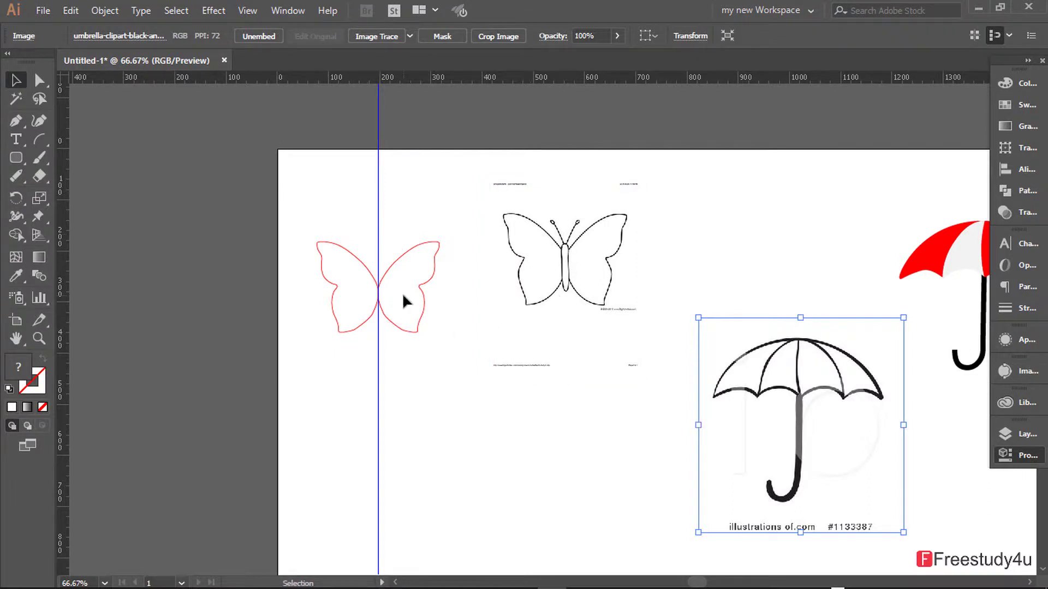
{"action": "scroll", "coordinate": [406, 302], "scroll_direction": "up", "scroll_amount": 1}
{"action": "scroll", "coordinate": [407, 303], "scroll_direction": "up", "scroll_amount": 1}
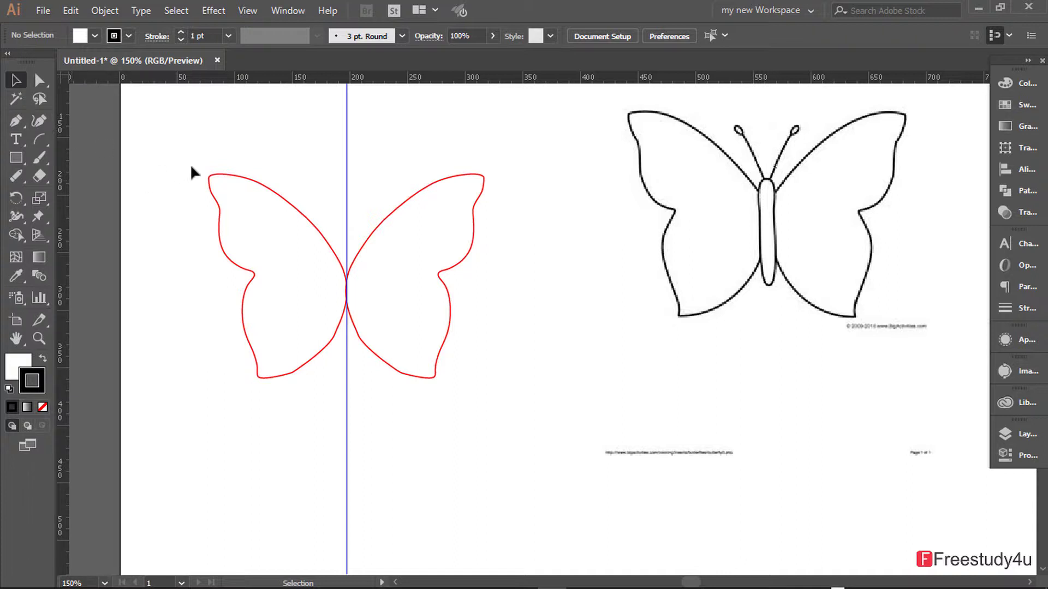
- Draw a tall, narrow rounded rectangle on the centre guide as the body
{"action": "left_click", "coordinate": [18, 160]}
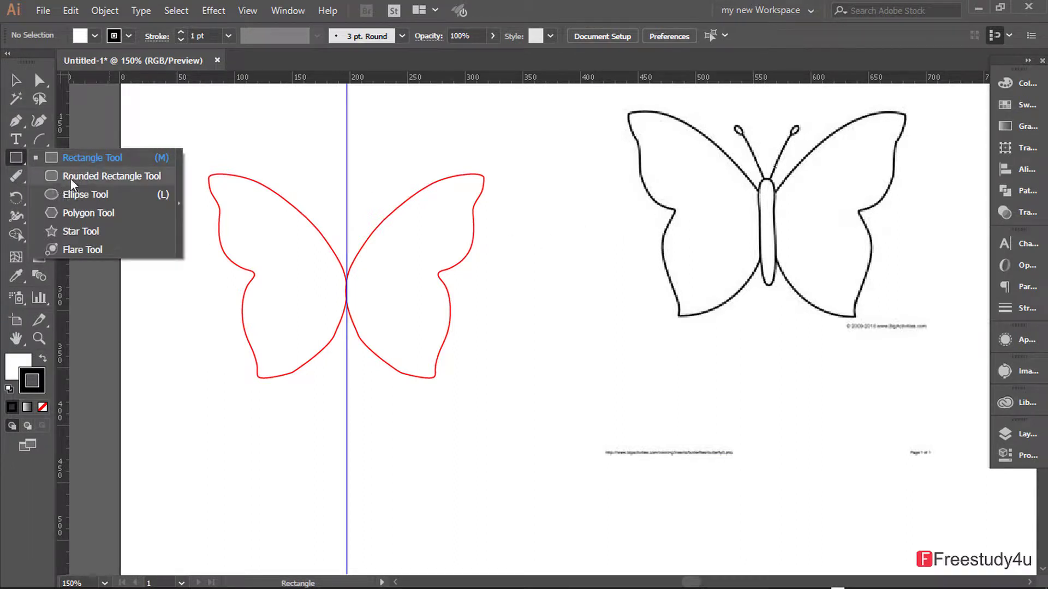
{"action": "left_click", "coordinate": [101, 176]}
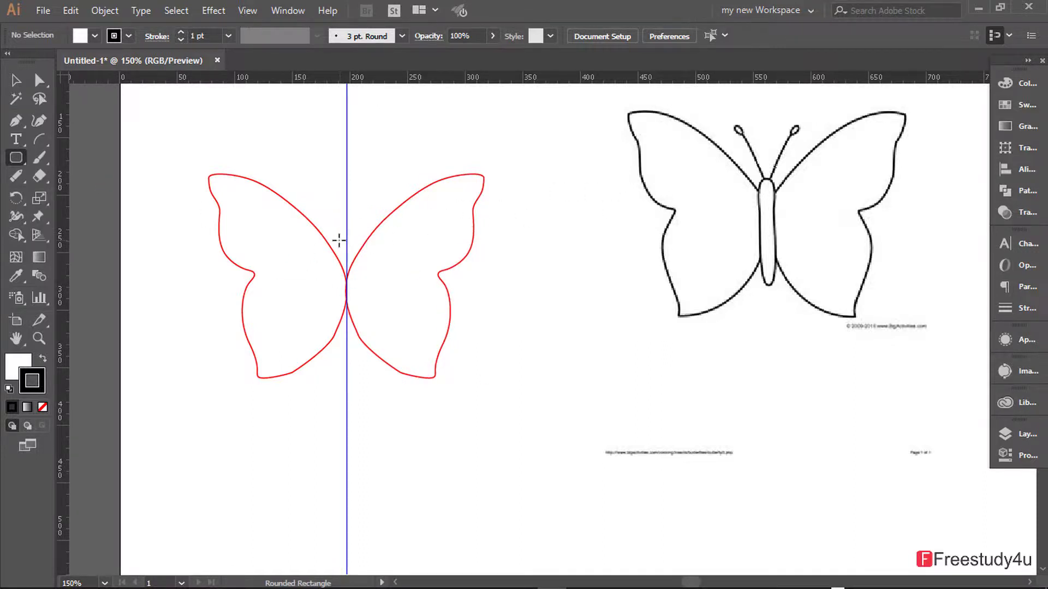
{"action": "left_click_drag", "start_coordinate": [338, 240], "coordinate": [352, 340]}
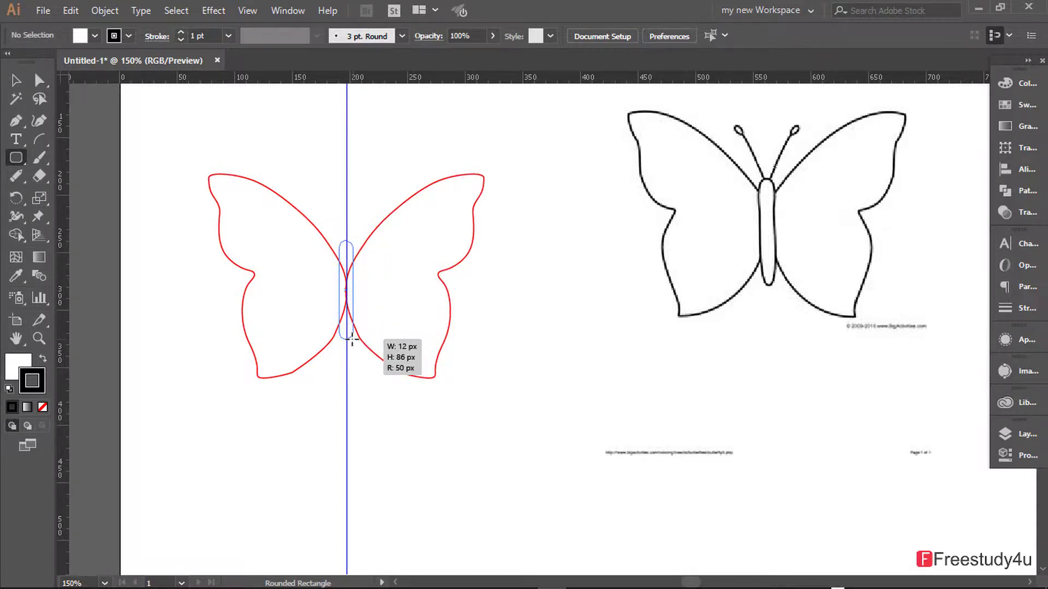
{"action": "left_click_drag", "start_coordinate": [352, 341], "coordinate": [352, 339]}
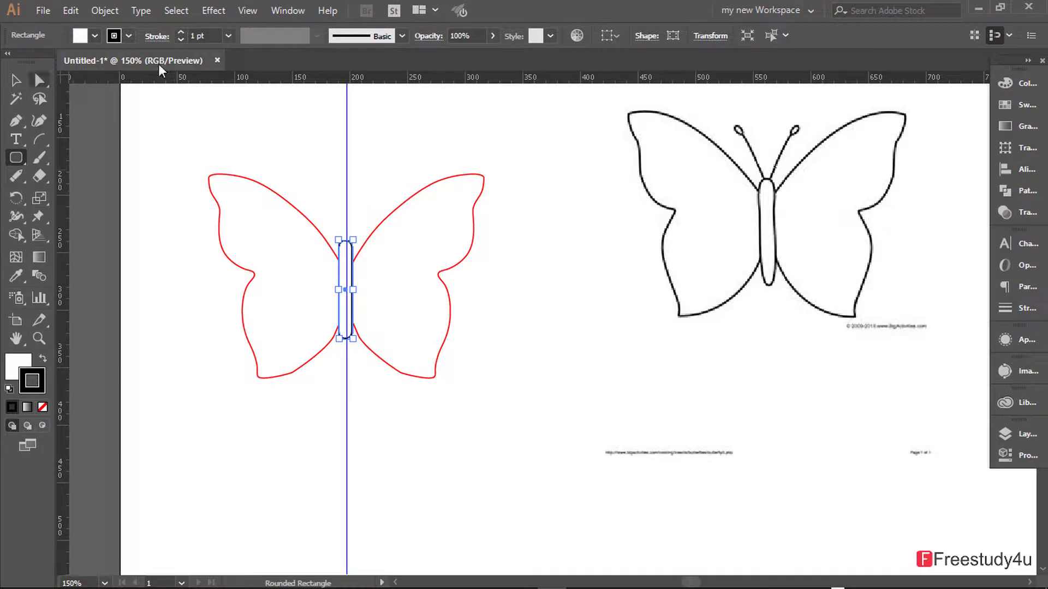
- Give the body a red outline and deselect it
{"action": "left_click", "coordinate": [129, 36]}
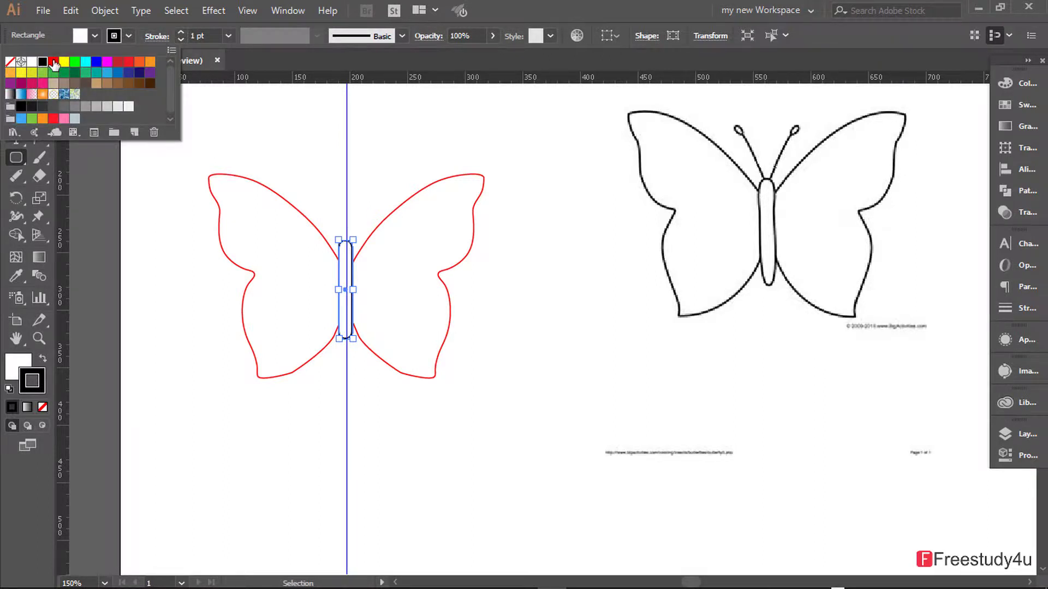
{"action": "left_click", "coordinate": [53, 62]}
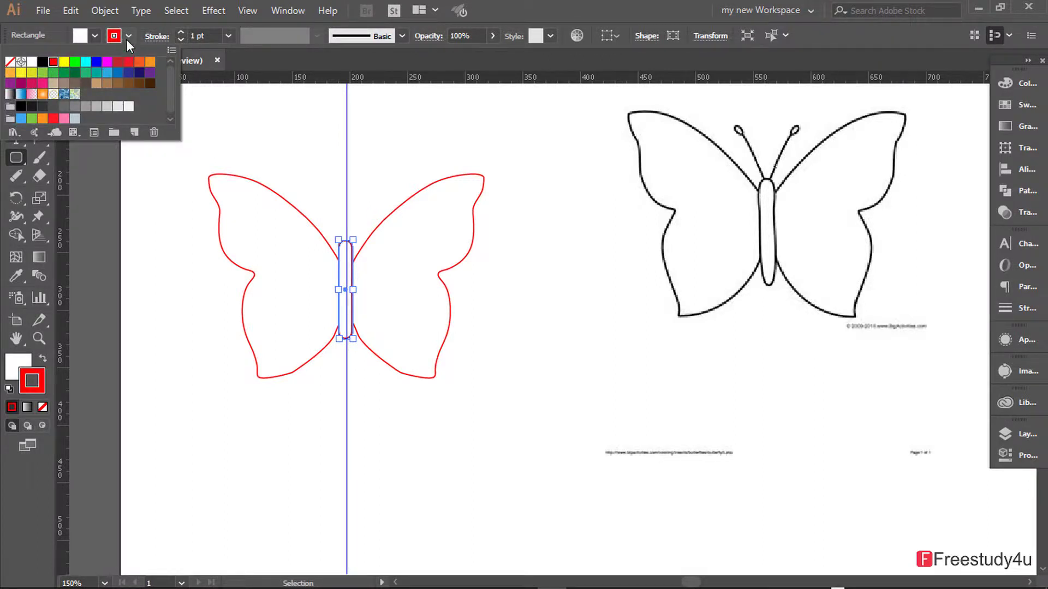
{"action": "key", "text": "v"}
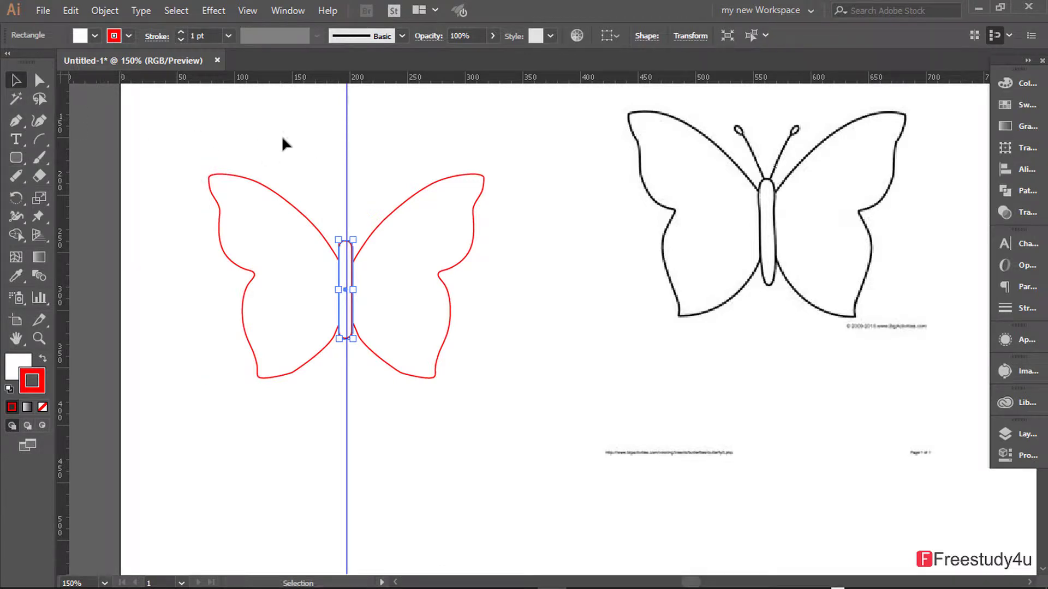
{"action": "left_click", "coordinate": [337, 143]}
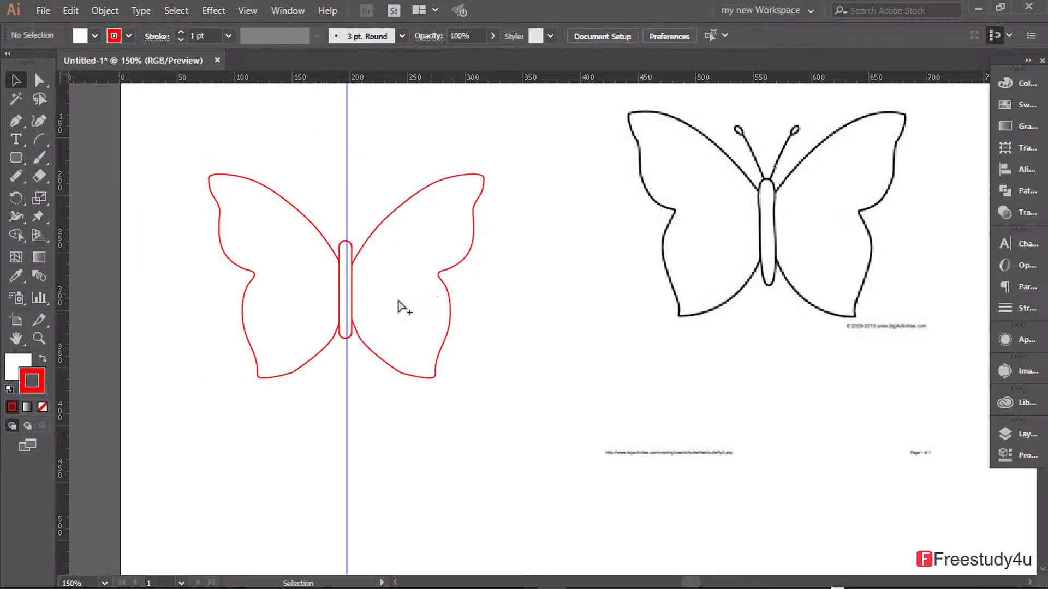
{"action": "scroll", "coordinate": [404, 306], "scroll_direction": "up", "scroll_amount": 1}
{"action": "scroll", "coordinate": [404, 306], "scroll_direction": "up", "scroll_amount": 1}
{"action": "scroll", "coordinate": [404, 306], "scroll_direction": "down", "scroll_amount": 1}
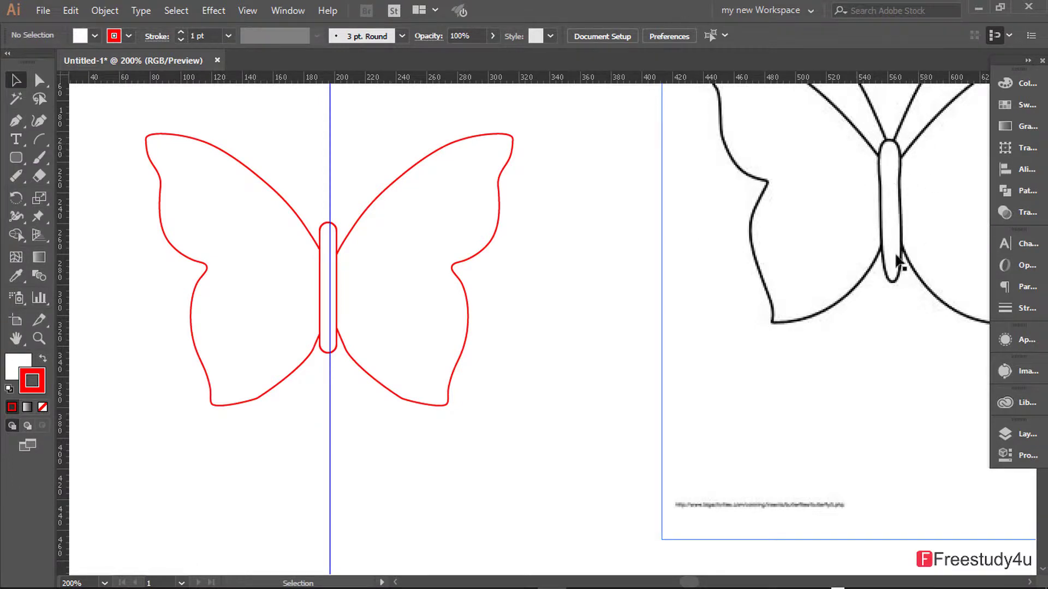
{"action": "scroll", "coordinate": [272, 283], "scroll_direction": "up", "scroll_amount": 1}
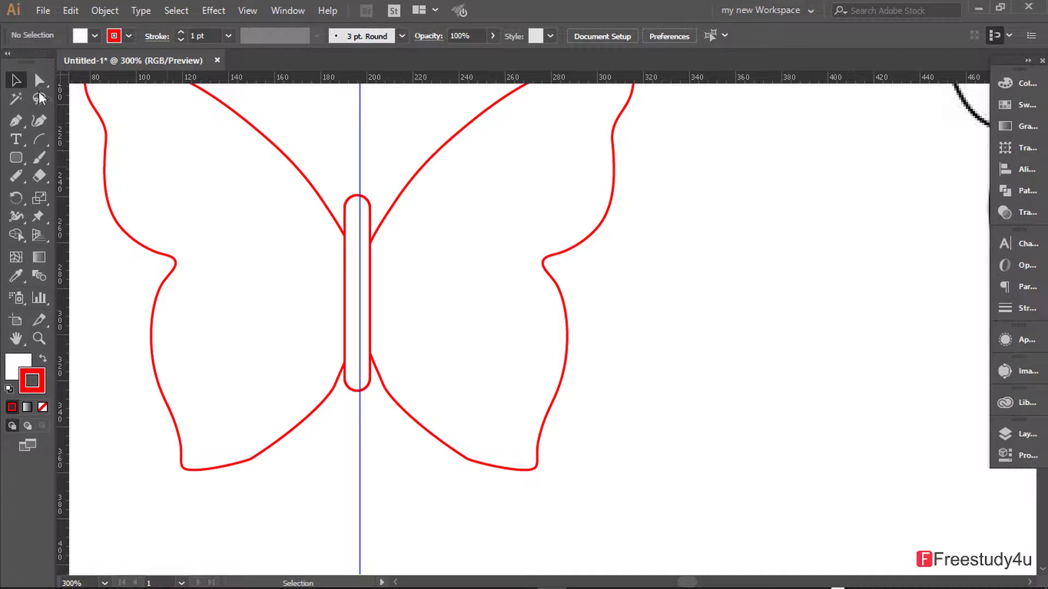
- Pull the body's side anchors inward and drag its bottom anchor lower
{"action": "left_click", "coordinate": [39, 81]}
{"action": "left_click", "coordinate": [356, 197]}
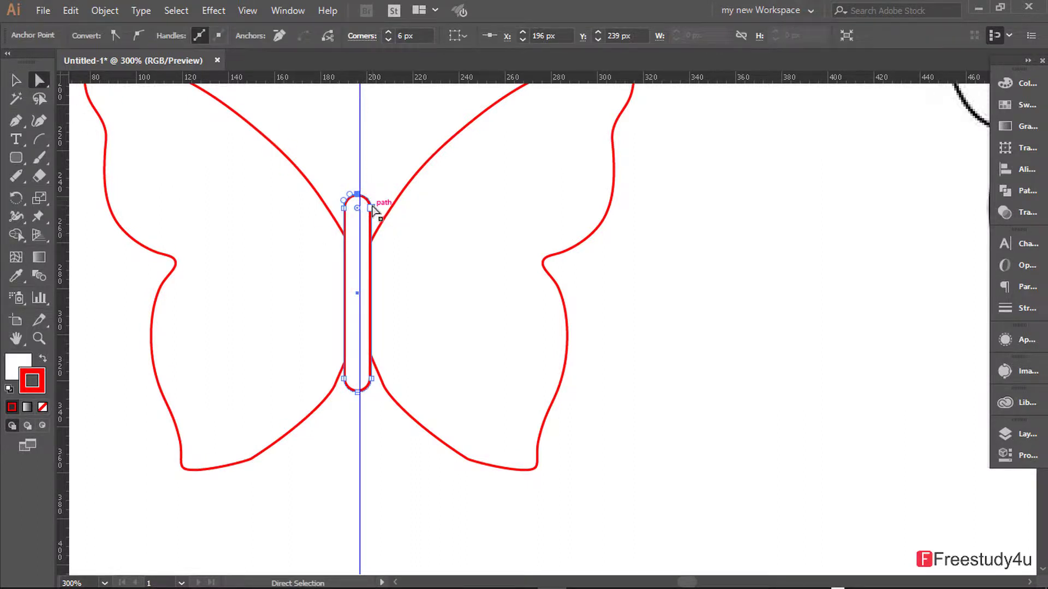
{"action": "left_click", "coordinate": [372, 208]}
{"action": "left_click_drag", "start_coordinate": [371, 208], "coordinate": [342, 209]}
{"action": "left_click", "coordinate": [343, 208]}
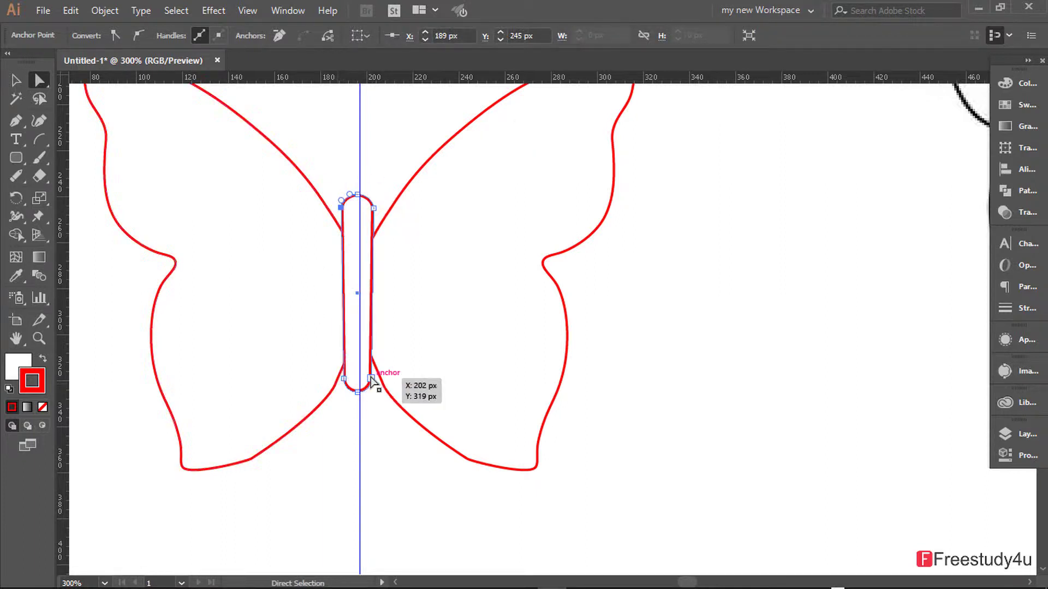
{"action": "left_click_drag", "start_coordinate": [371, 378], "coordinate": [347, 381]}
{"action": "left_click", "coordinate": [344, 379]}
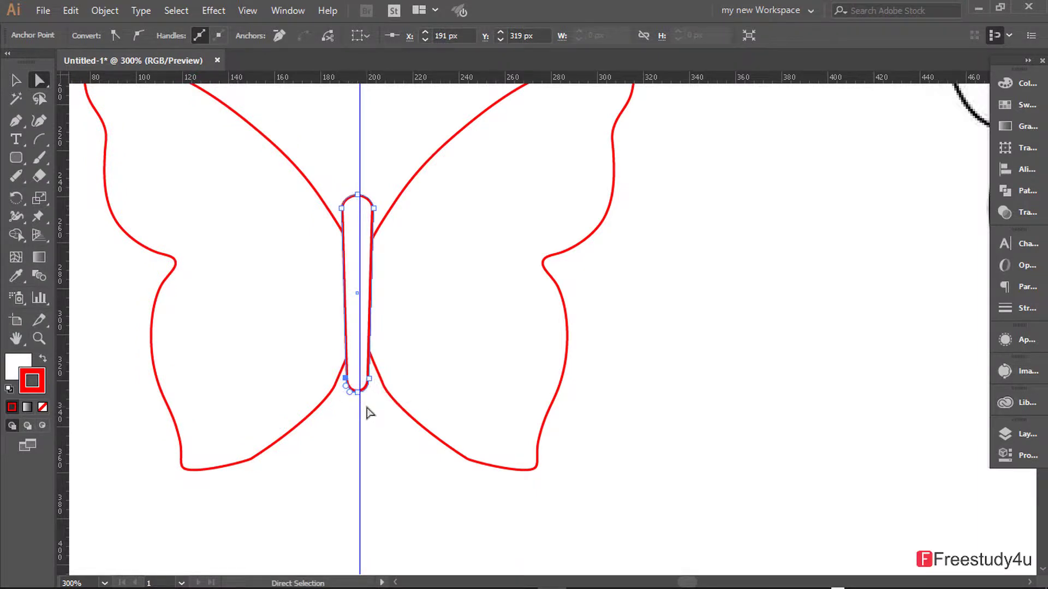
{"action": "left_click", "coordinate": [369, 378]}
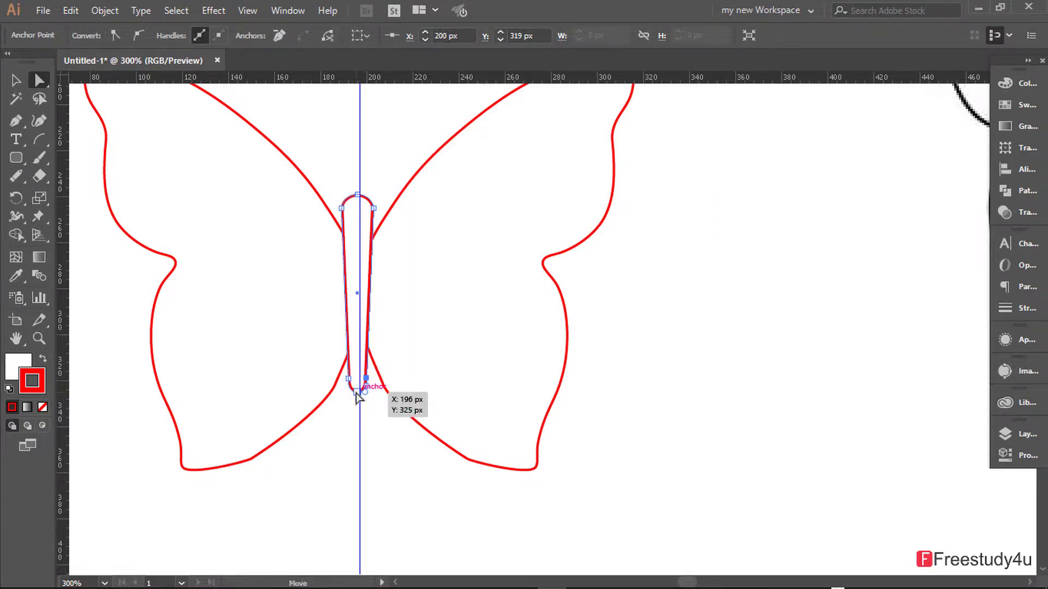
{"action": "left_click", "coordinate": [356, 391]}
{"action": "left_click_drag", "start_coordinate": [356, 392], "coordinate": [358, 399]}
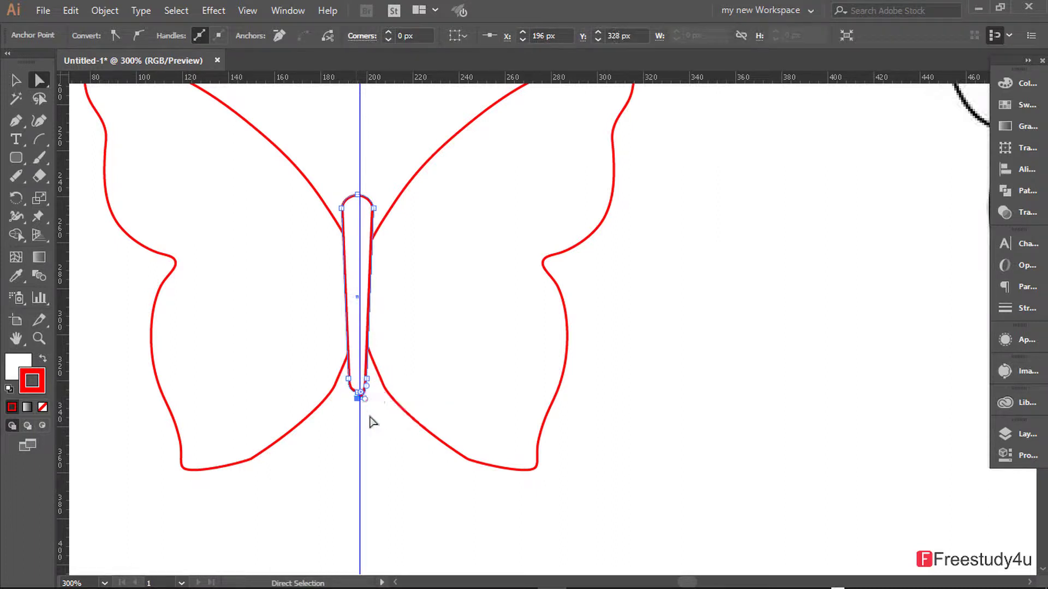
{"action": "left_click", "coordinate": [16, 80]}
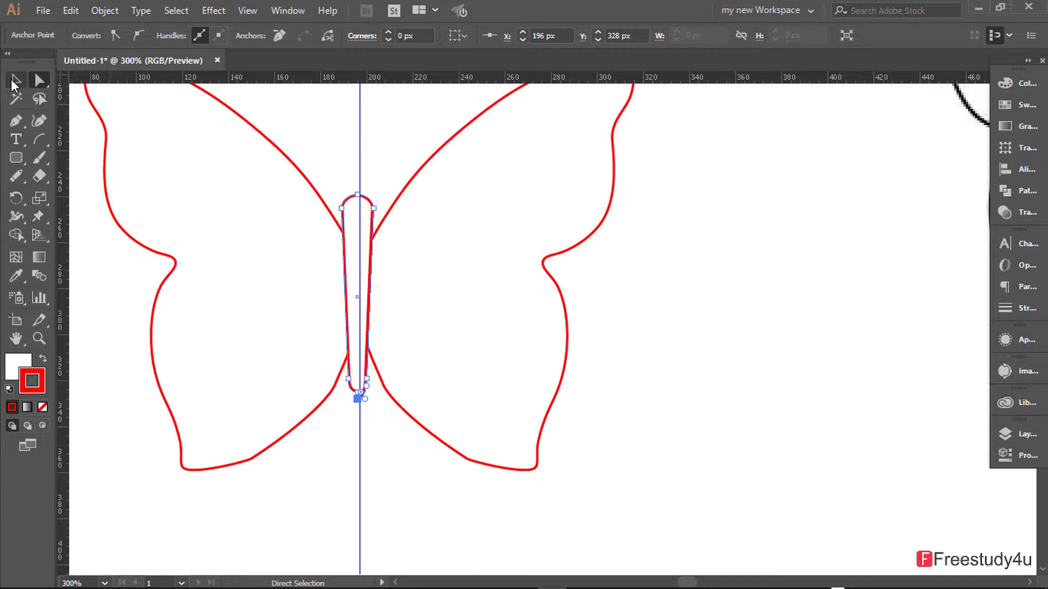
{"action": "left_click", "coordinate": [379, 152]}
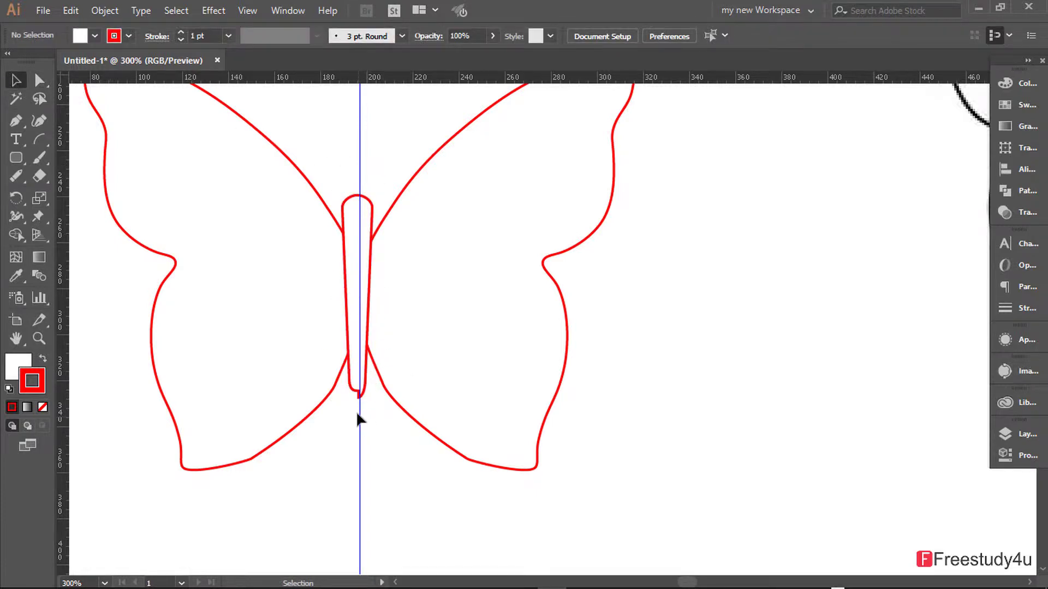
- Drag the body's bottom anchor further down into a pointed tip
{"action": "scroll", "coordinate": [358, 417], "scroll_direction": "up", "scroll_amount": 2, "text": "alt"}
{"action": "scroll", "coordinate": [358, 417], "scroll_direction": "up", "scroll_amount": 2, "text": "alt"}
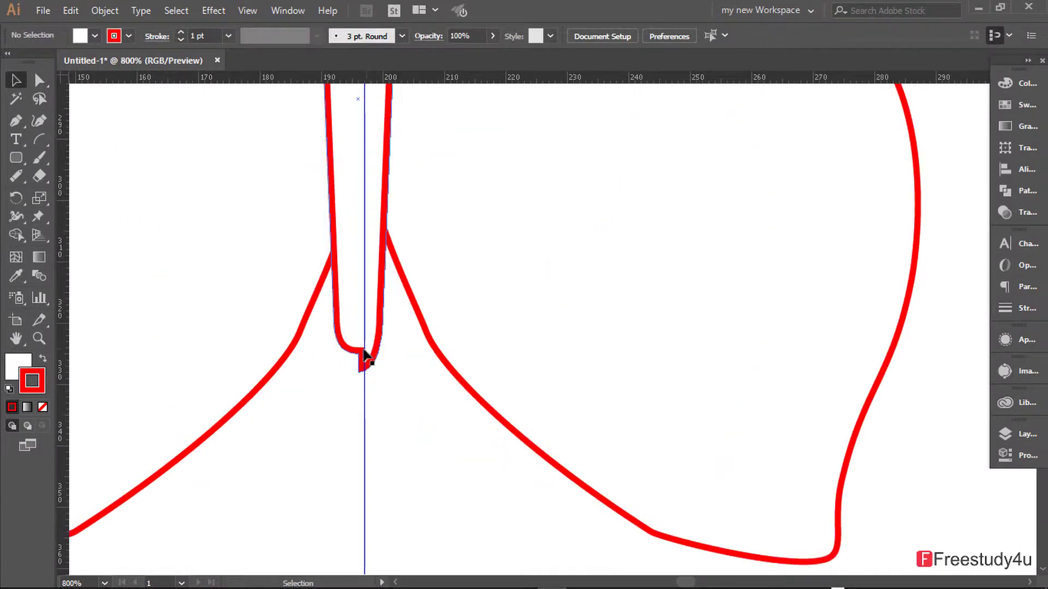
{"action": "left_click", "coordinate": [365, 355]}
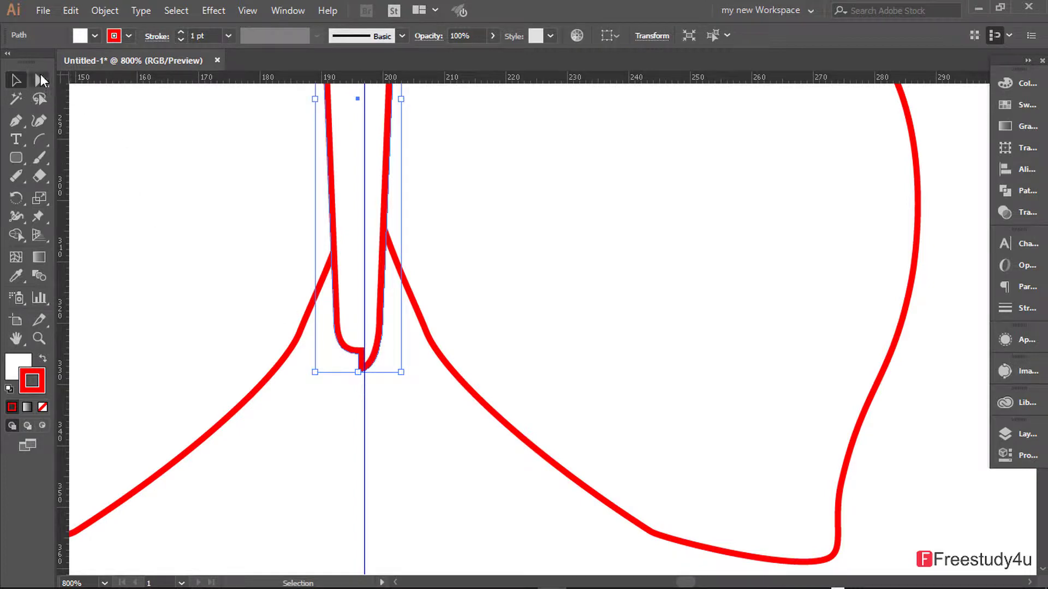
{"action": "left_click", "coordinate": [43, 81]}
{"action": "left_click", "coordinate": [358, 355]}
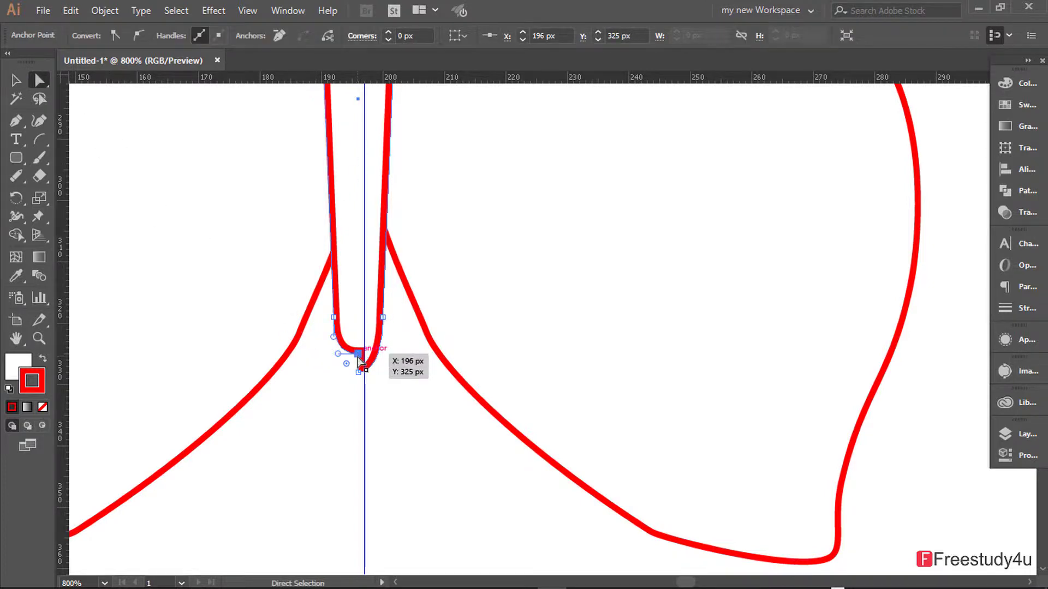
{"action": "left_click_drag", "start_coordinate": [358, 357], "coordinate": [358, 368]}
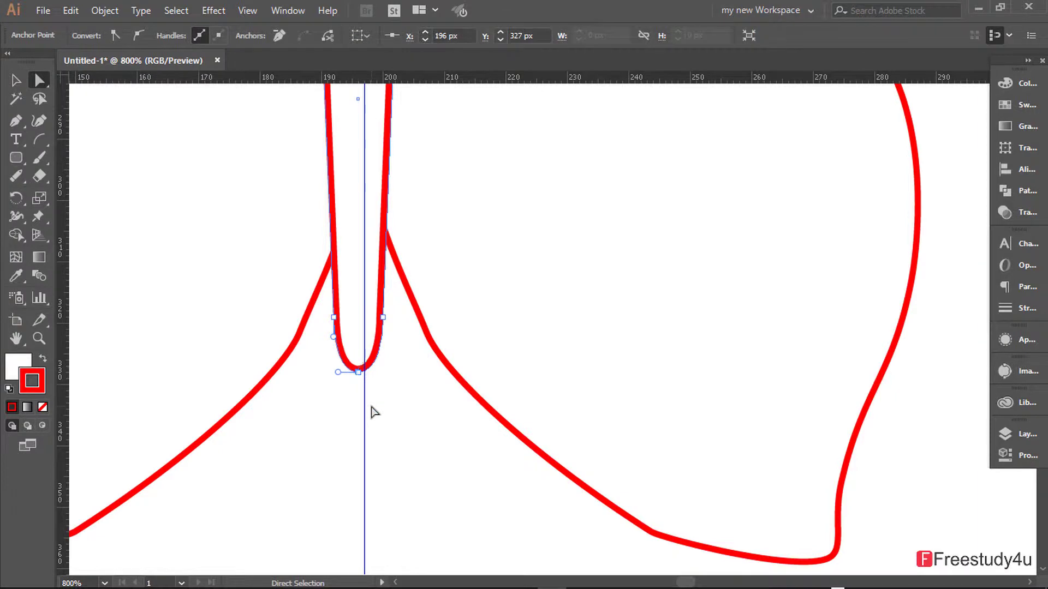
{"action": "left_click", "coordinate": [410, 387]}
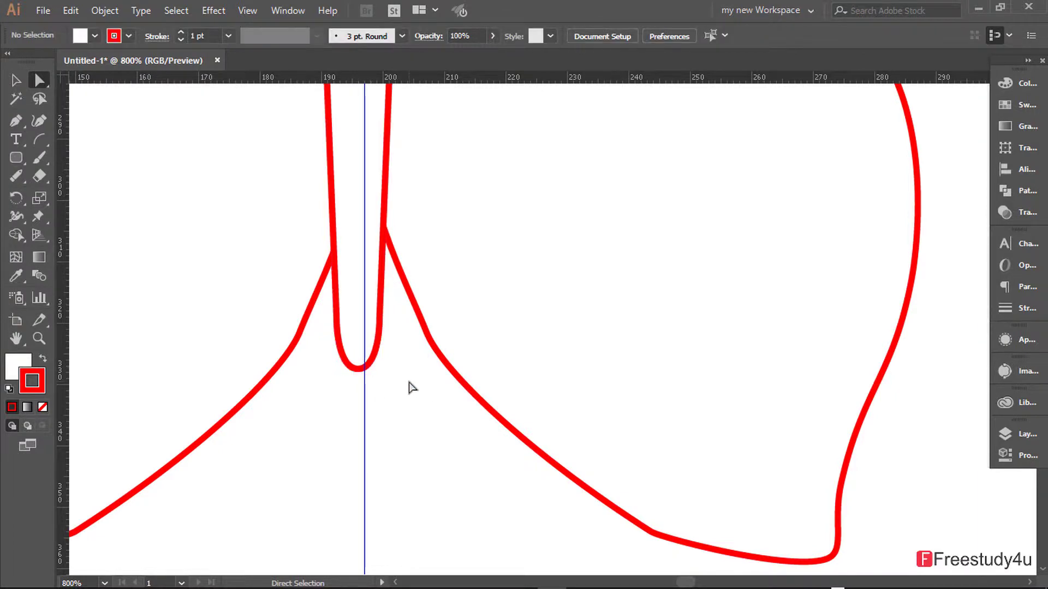
{"action": "scroll", "coordinate": [410, 383], "scroll_direction": "down", "scroll_amount": 2}
{"action": "scroll", "coordinate": [407, 381], "scroll_direction": "down", "scroll_amount": 1}
{"action": "scroll", "coordinate": [407, 381], "scroll_direction": "down", "scroll_amount": 1}
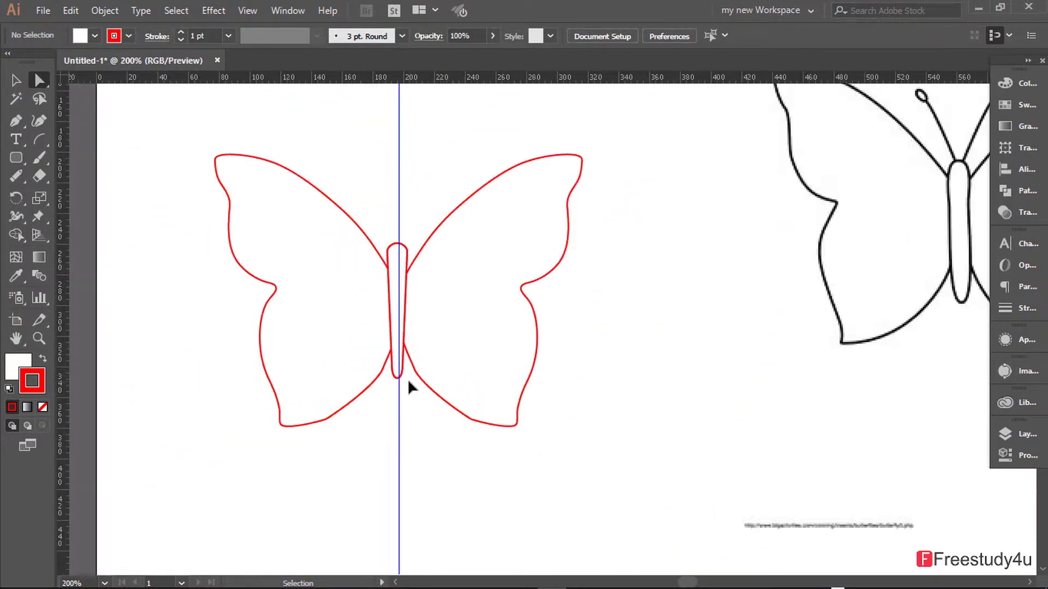
{"action": "scroll", "coordinate": [407, 381], "scroll_direction": "down", "scroll_amount": 1}
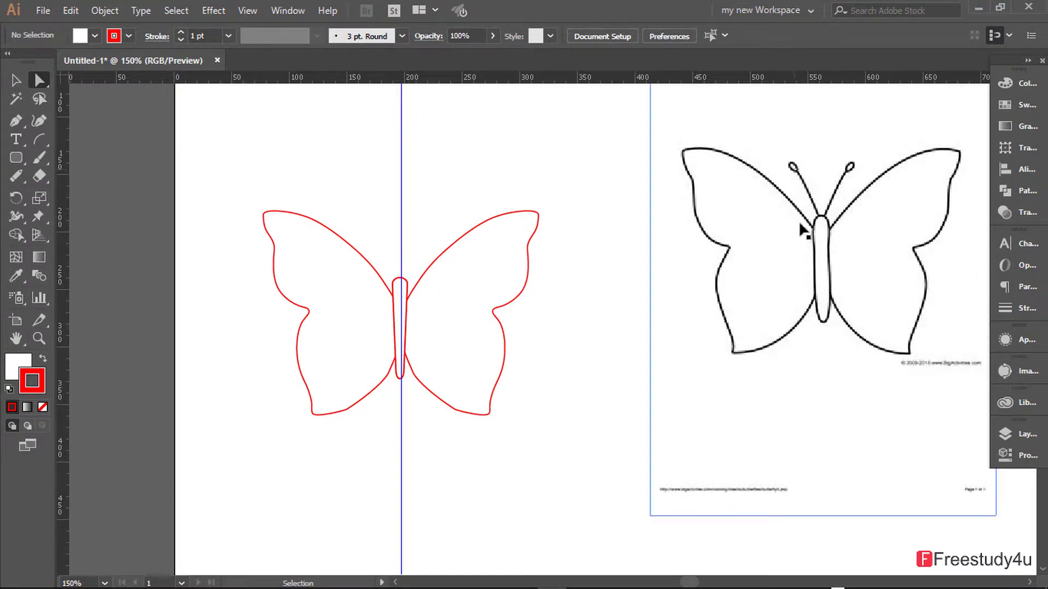
{"action": "scroll", "coordinate": [440, 230], "scroll_direction": "up", "scroll_amount": 1}
- Pick the Arc tool and try a first arc from the body
{"action": "scroll", "coordinate": [420, 230], "scroll_direction": "up", "scroll_amount": 1}
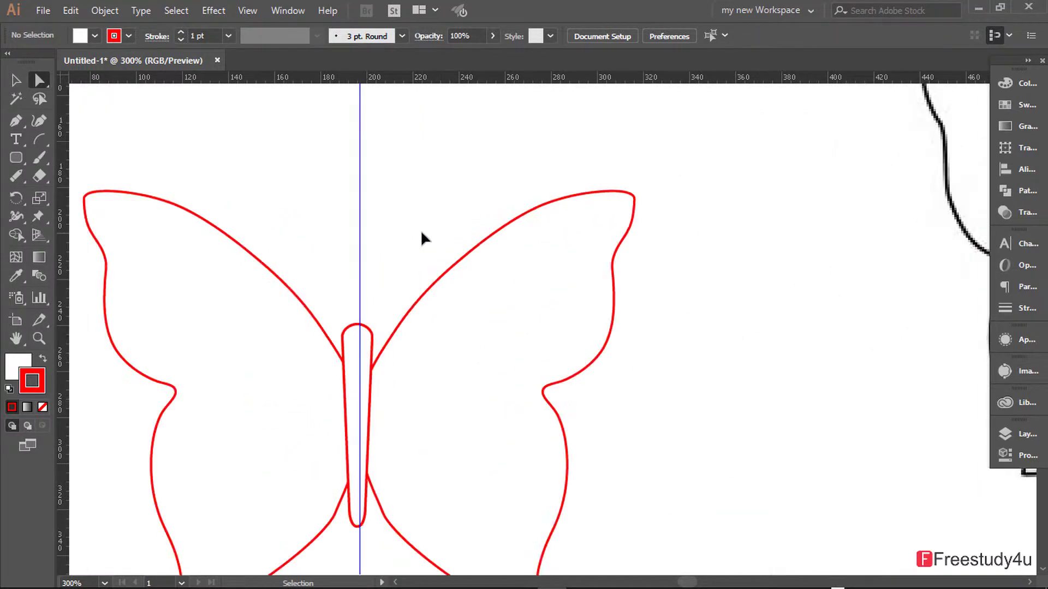
{"action": "scroll", "coordinate": [424, 245], "scroll_direction": "down", "scroll_amount": 1}
{"action": "scroll", "coordinate": [424, 245], "scroll_direction": "down", "scroll_amount": 1}
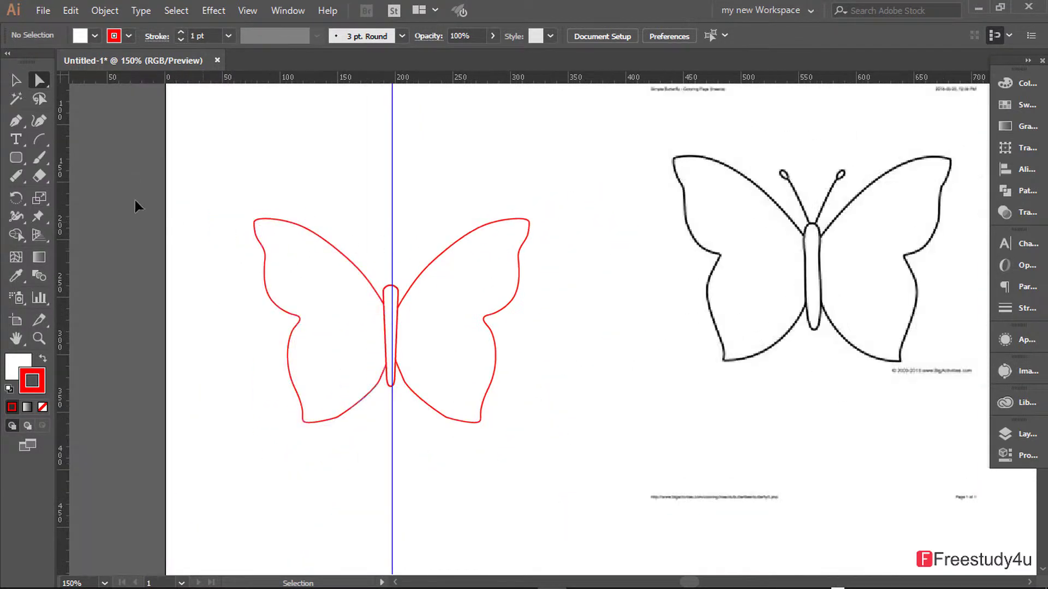
{"action": "left_click", "coordinate": [44, 140]}
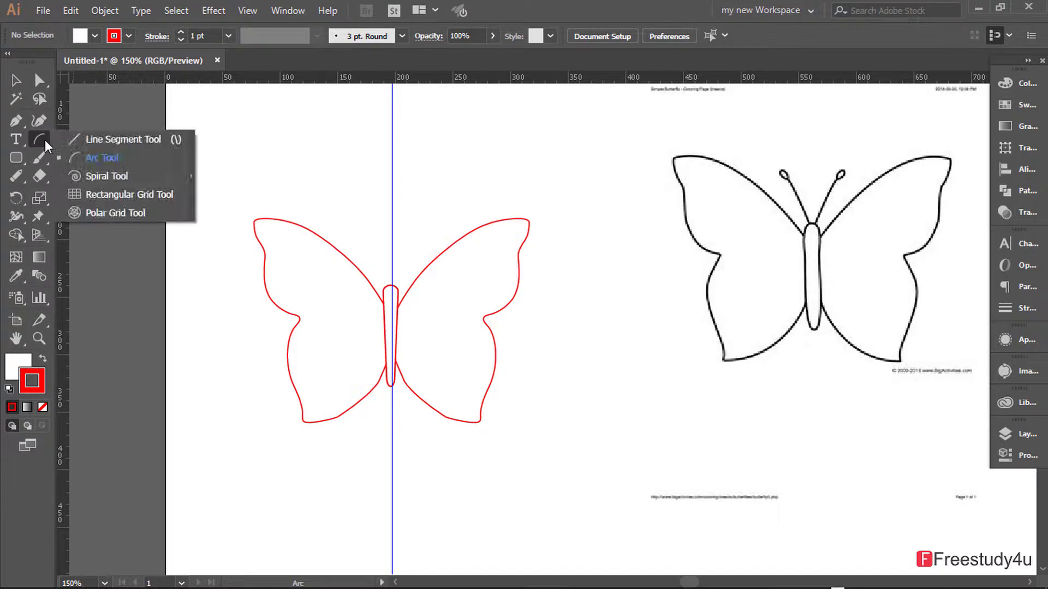
{"action": "left_click", "coordinate": [115, 157]}
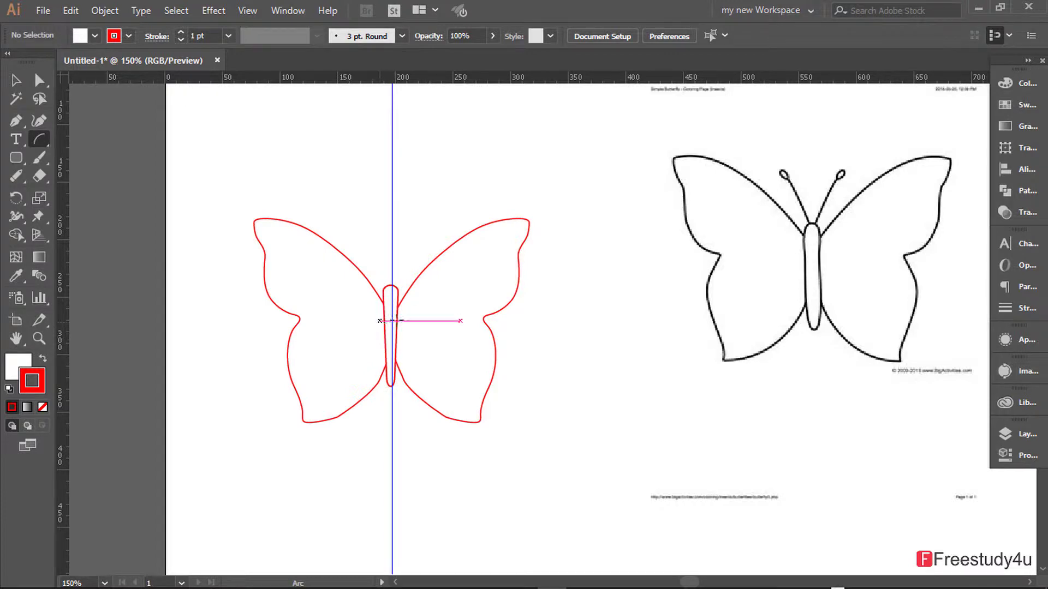
{"action": "left_click_drag", "start_coordinate": [384, 387], "coordinate": [382, 288]}
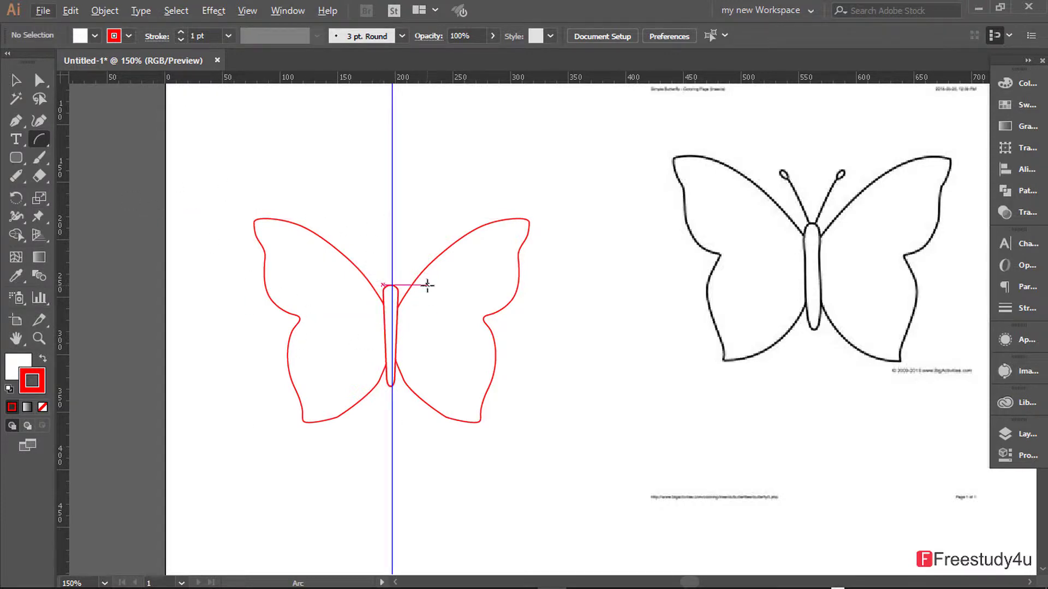
{"action": "scroll", "coordinate": [427, 283], "scroll_direction": "up", "scroll_amount": 1}
{"action": "left_click_drag", "start_coordinate": [427, 285], "coordinate": [323, 299]}
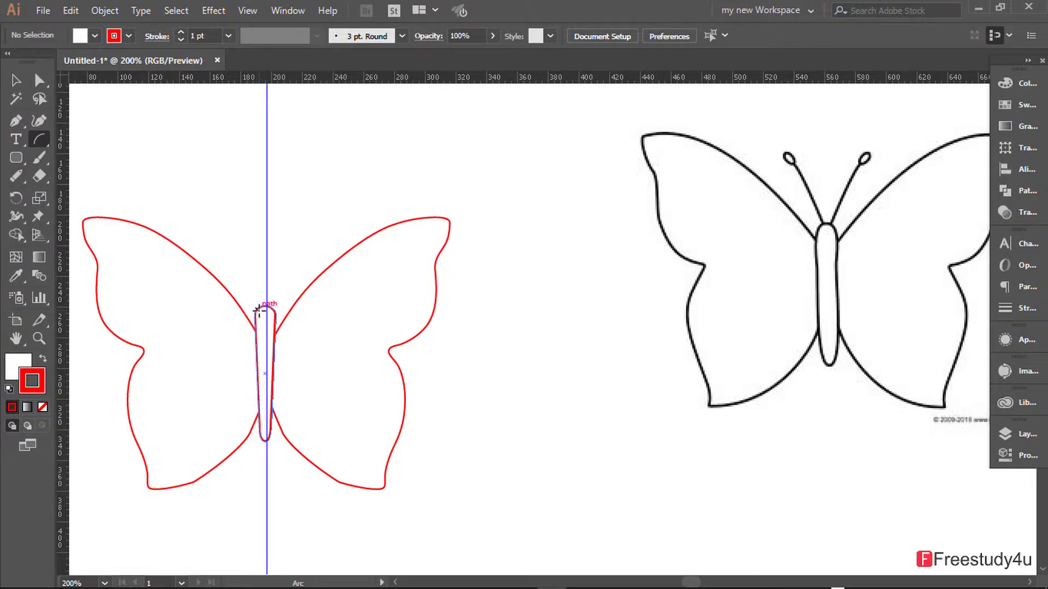
- Draw the left antenna arc from the body's top, bend it and nudge it into place
{"action": "left_click_drag", "start_coordinate": [255, 306], "coordinate": [228, 249]}
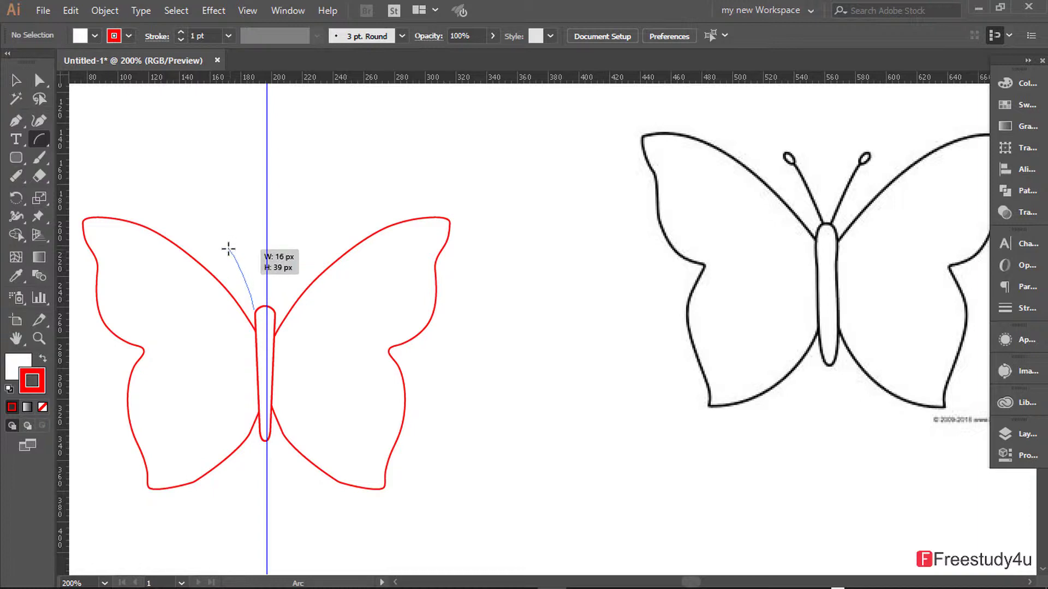
{"action": "key", "text": "Up"}
{"action": "key", "text": "Up"}
{"action": "key", "text": "Up"}
{"action": "key", "text": "Up"}
{"action": "key", "text": "Down"}
{"action": "key", "text": "Down"}
{"action": "key", "text": "Down"}
{"action": "key", "text": "Down"}
{"action": "key", "text": "Down"}
{"action": "key", "text": "Down"}
{"action": "key", "text": "Down"}
{"action": "key", "text": "Down"}
{"action": "key", "text": "Down"}
{"action": "key", "text": "Up"}
{"action": "key", "text": "Up"}
{"action": "key", "text": "Up"}
{"action": "key", "text": "Up"}
{"action": "key", "text": "Up"}
{"action": "key", "text": "Up"}
{"action": "left_click_drag", "start_coordinate": [228, 248], "coordinate": [228, 249]}
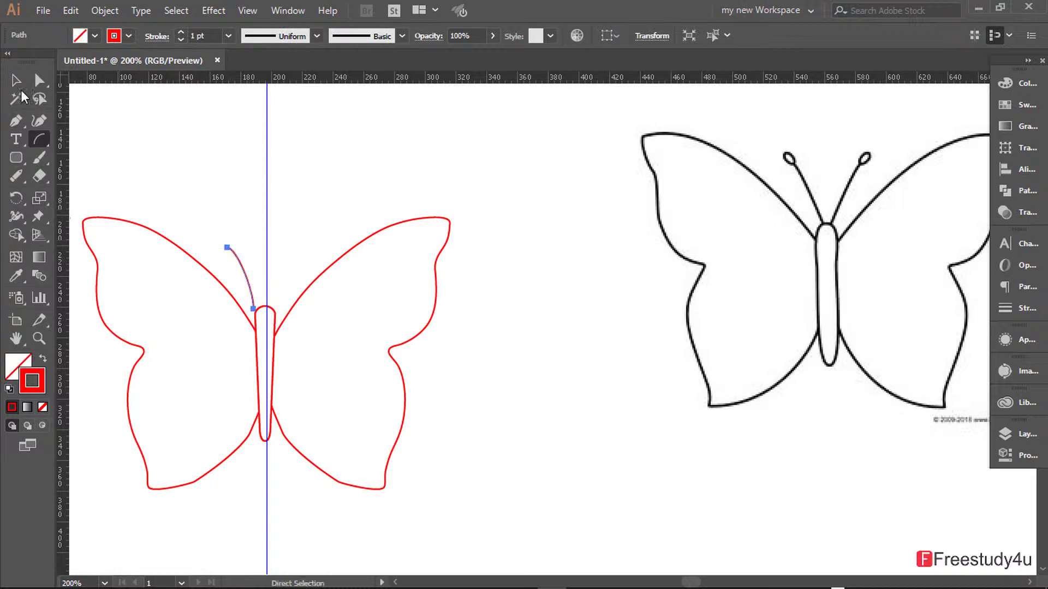
{"action": "left_click", "coordinate": [16, 81]}
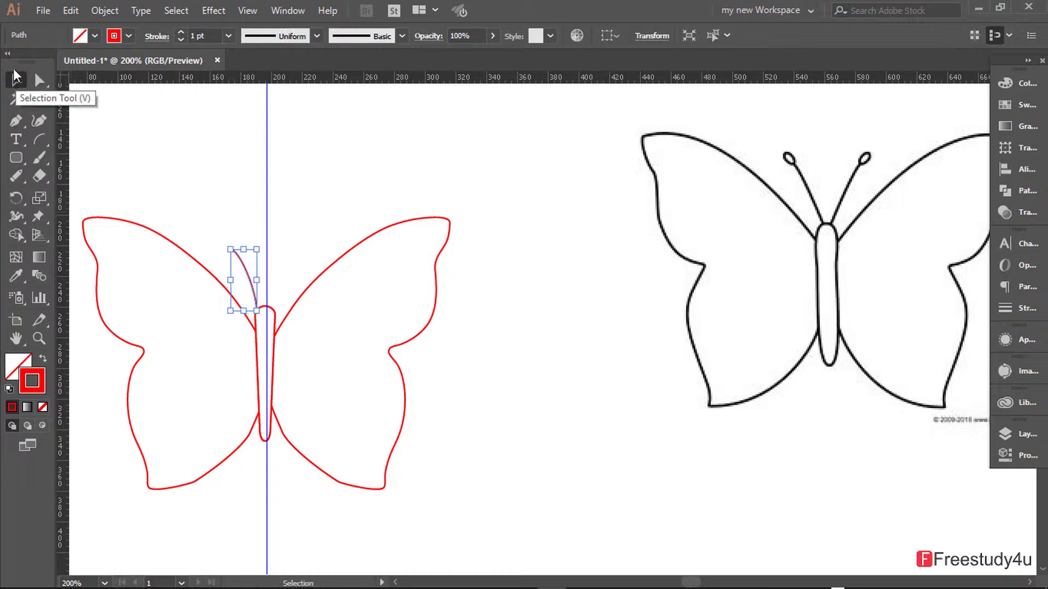
{"action": "key", "text": "Right"}
{"action": "key", "text": "Right"}
{"action": "key", "text": "Down"}
- Reflect a vertical copy of the left antenna arc and nudge it right to form the right antenna
{"action": "left_click", "coordinate": [157, 166]}
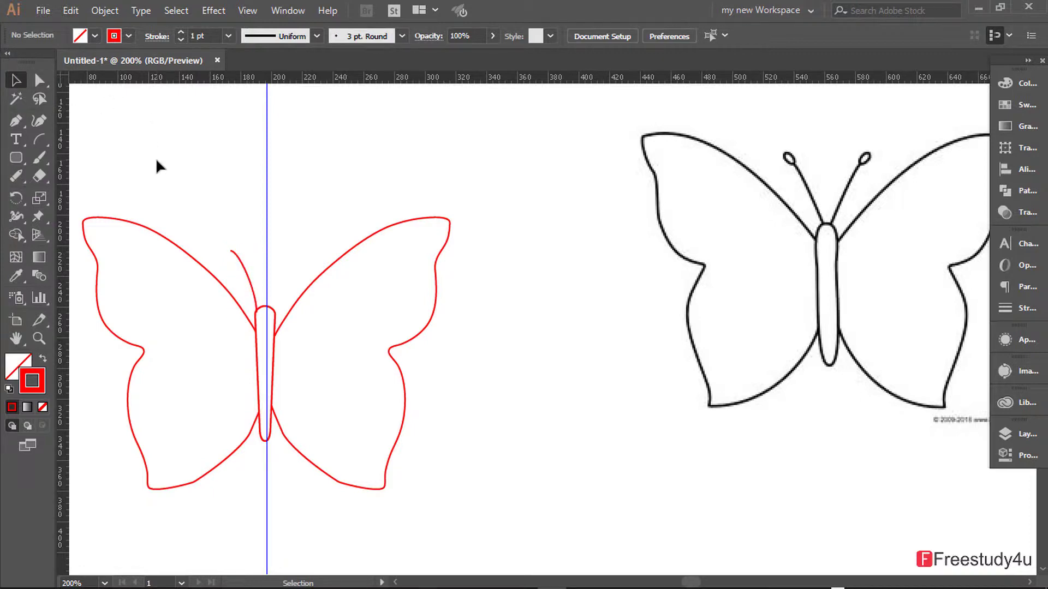
{"action": "left_click", "coordinate": [245, 277]}
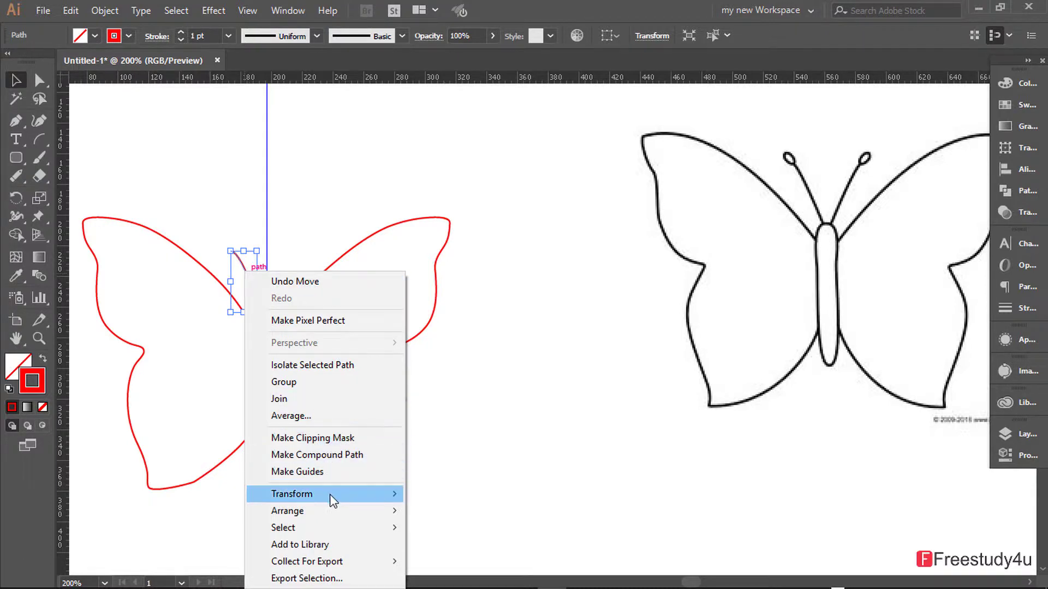
{"action": "mouse_move", "coordinate": [291, 493]}
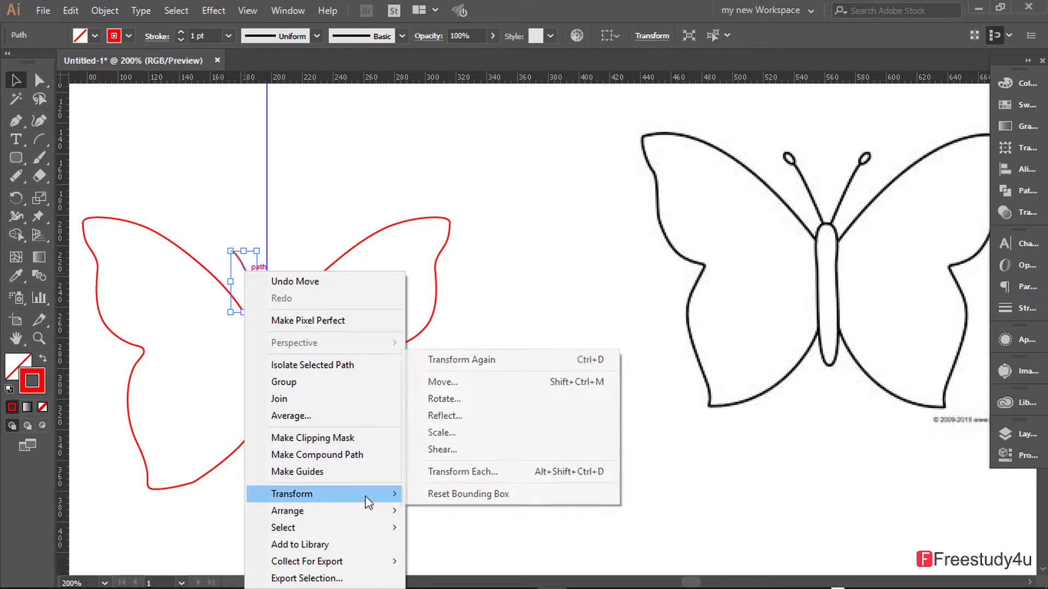
{"action": "left_click", "coordinate": [468, 418]}
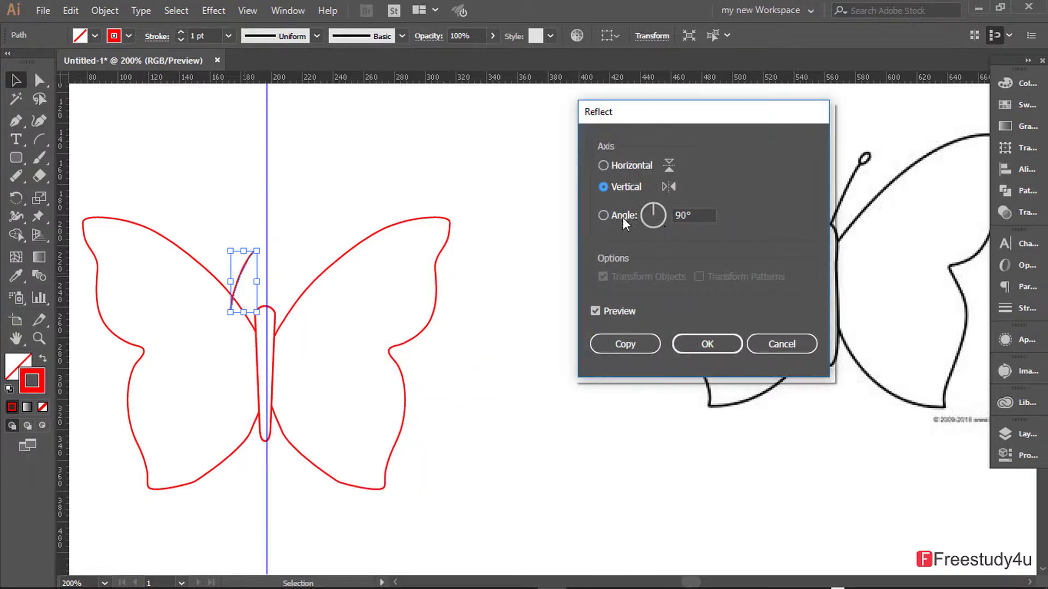
{"action": "left_click", "coordinate": [632, 344]}
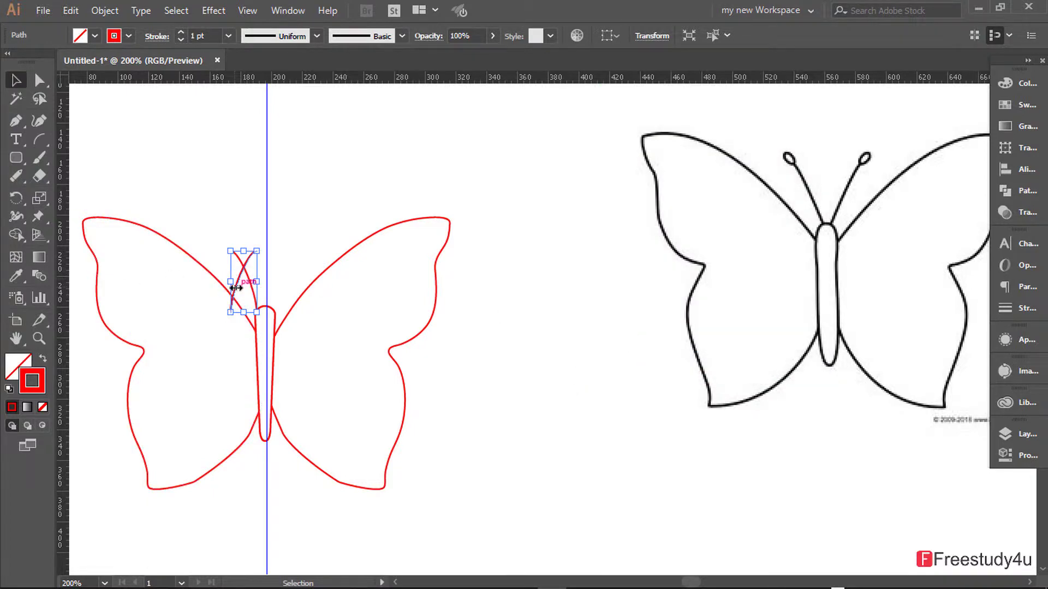
{"action": "key", "text": "Right"}
{"action": "key", "text": "Right"}
{"action": "key", "text": "Right"}
{"action": "key", "text": "Right"}
{"action": "key", "text": "Right"}
{"action": "key", "text": "Right"}
{"action": "key", "text": "Right"}
{"action": "key", "text": "Right"}
{"action": "key", "text": "Right"}
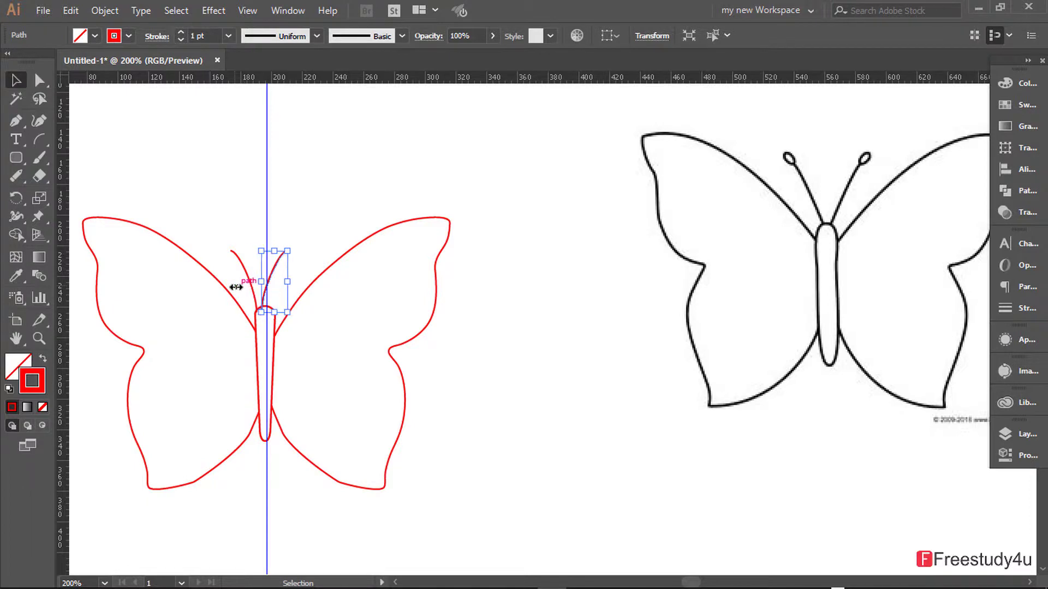
{"action": "key", "text": "Right"}
{"action": "key", "text": "Right"}
{"action": "key", "text": "Right"}
{"action": "key", "text": "Right"}
{"action": "key", "text": "Right"}
{"action": "key", "text": "Right"}
{"action": "key", "text": "Right"}
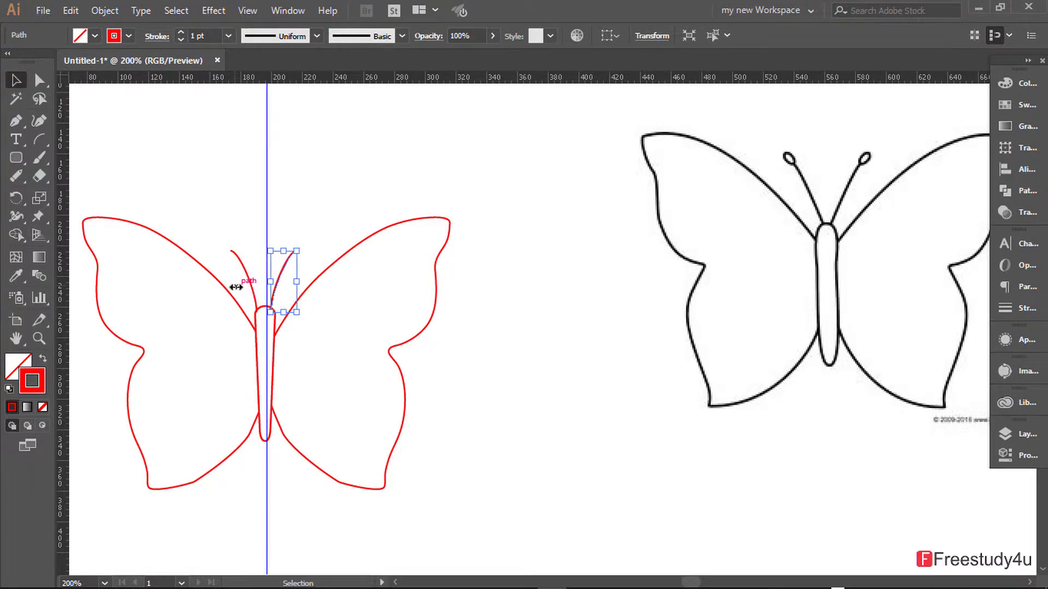
{"action": "key", "text": "Right"}
{"action": "left_click", "coordinate": [214, 212]}
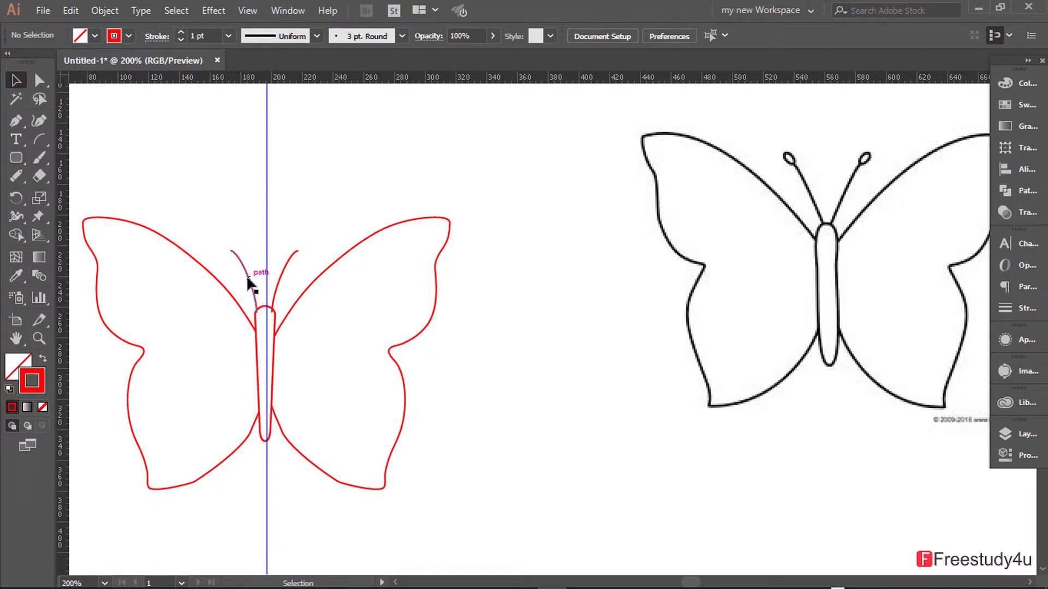
{"action": "scroll", "coordinate": [248, 280], "scroll_direction": "up", "scroll_amount": 1}
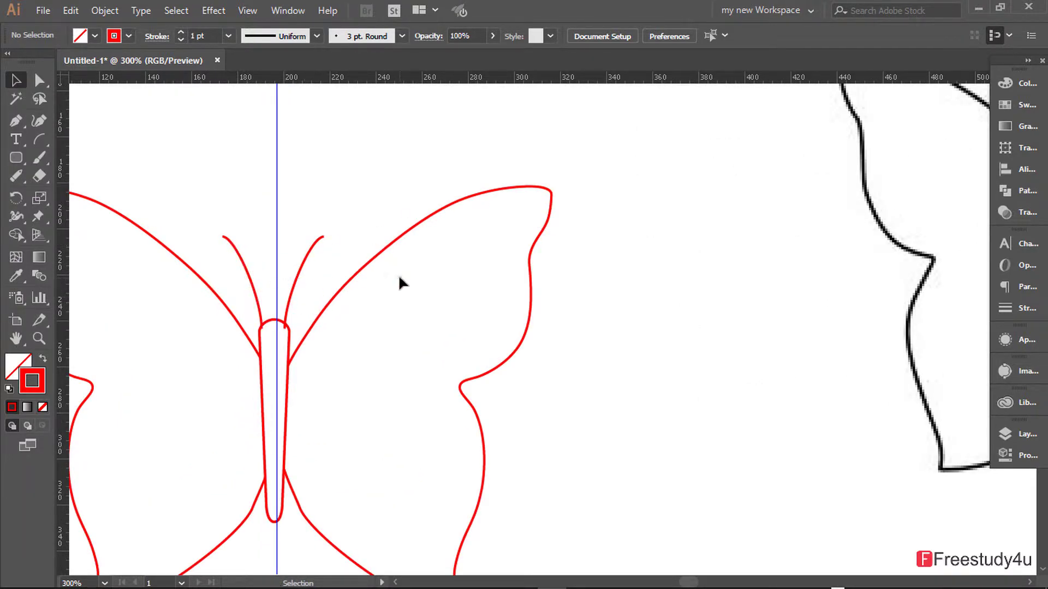
{"action": "scroll", "coordinate": [399, 275], "scroll_direction": "down", "scroll_amount": 2}
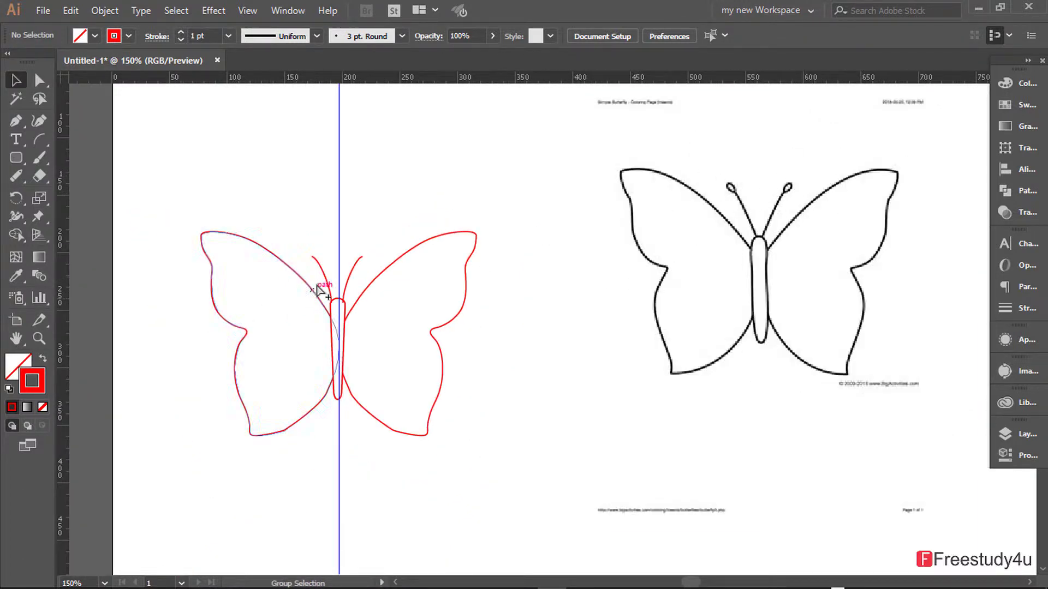
{"action": "scroll", "coordinate": [320, 289], "scroll_direction": "up", "scroll_amount": 1}
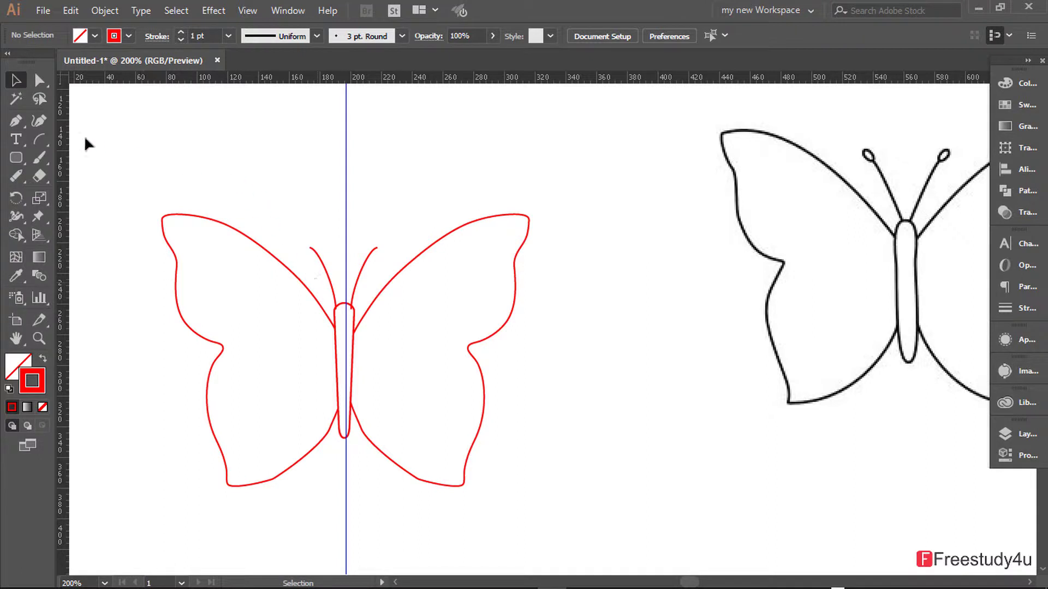
- Select the left antenna and, in its stroke arrowheads, leave the start end without an arrowhead
{"action": "left_click", "coordinate": [321, 263]}
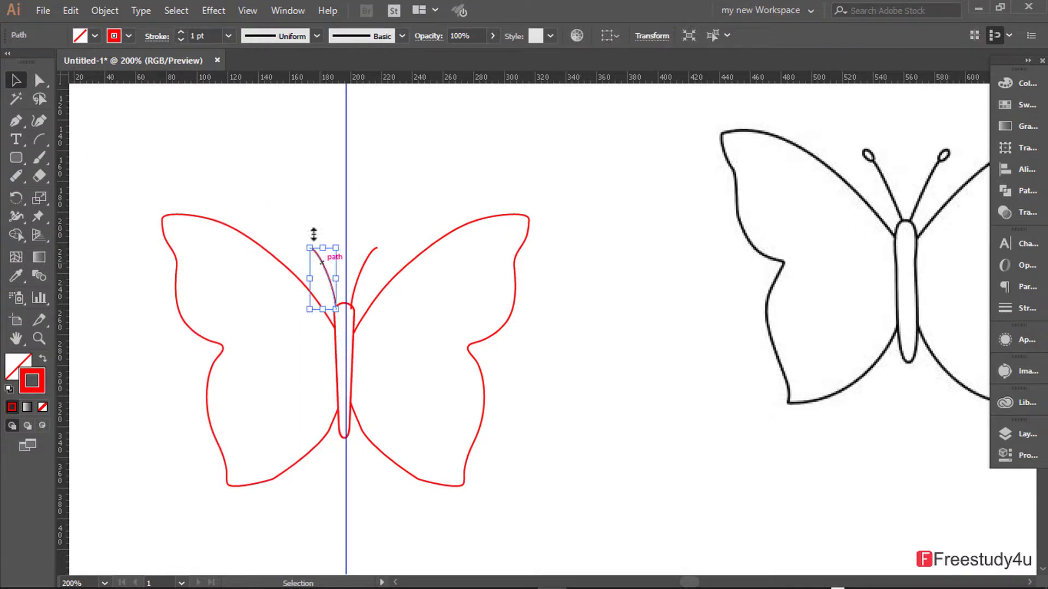
{"action": "left_click", "coordinate": [153, 38]}
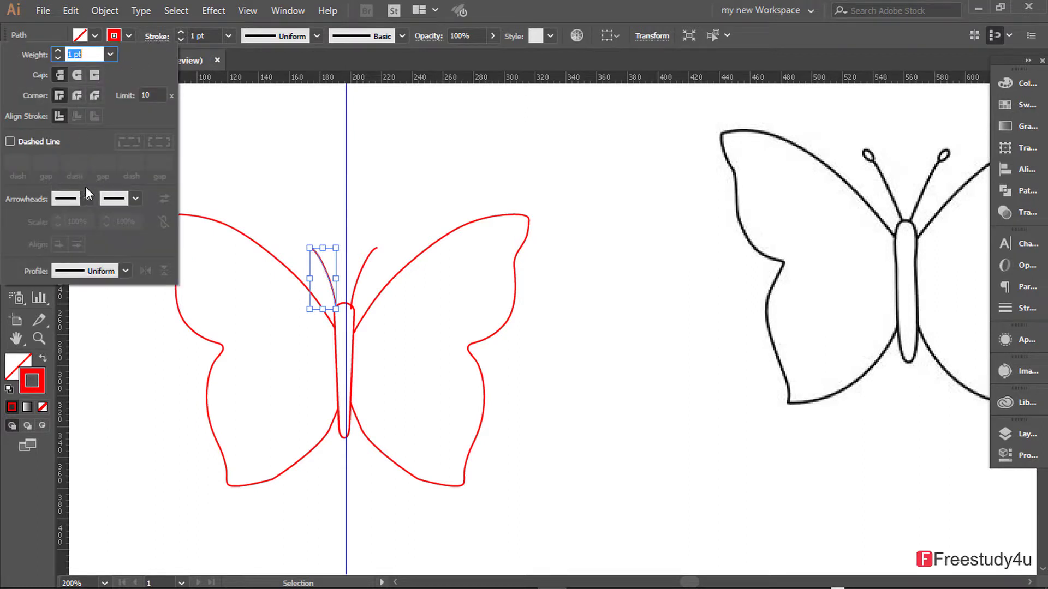
{"action": "left_click", "coordinate": [10, 140]}
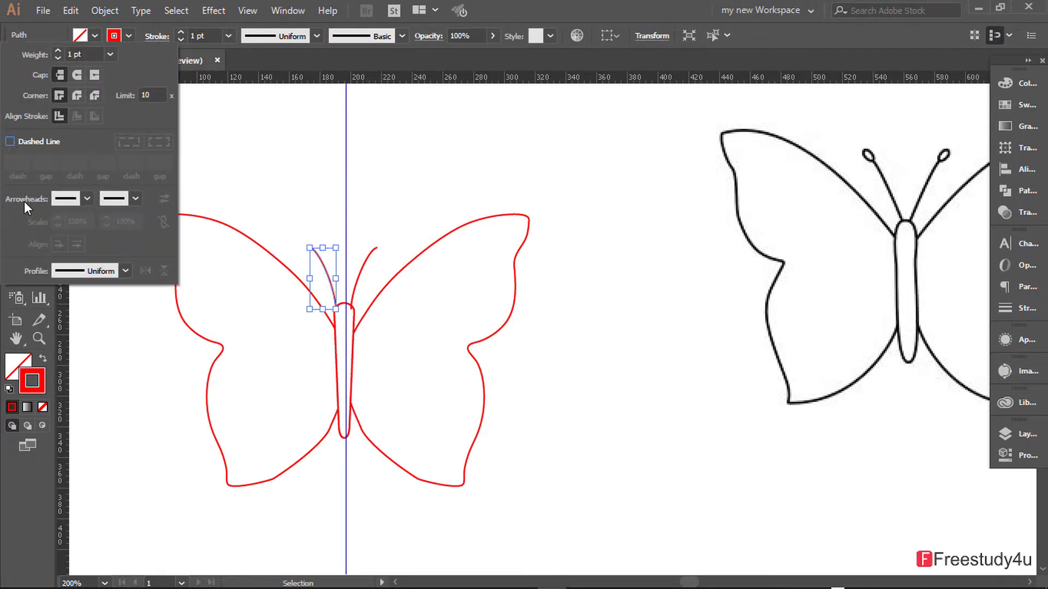
{"action": "left_click", "coordinate": [87, 199]}
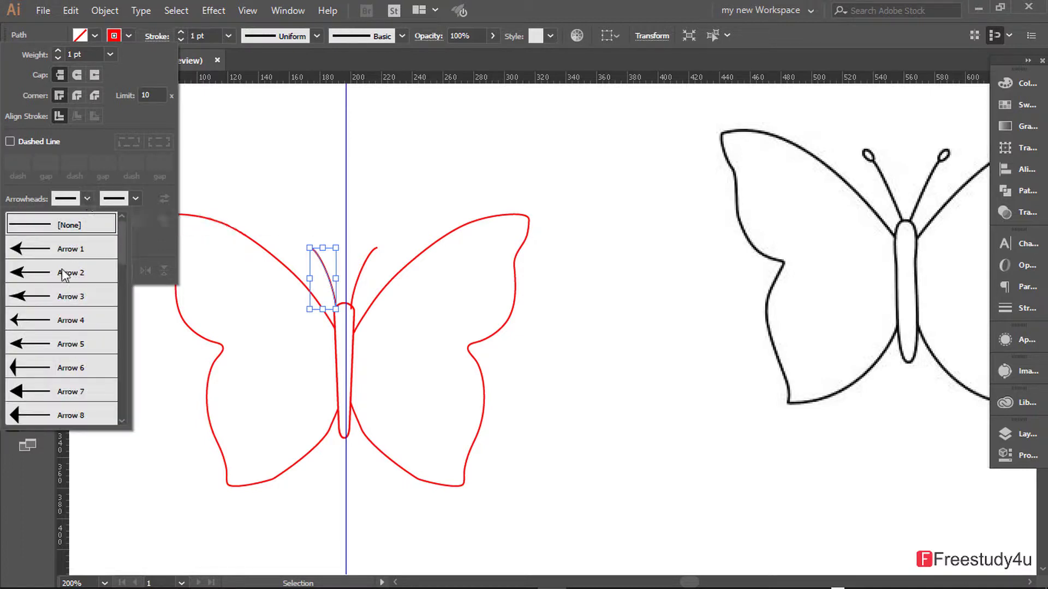
{"action": "left_click", "coordinate": [51, 260]}
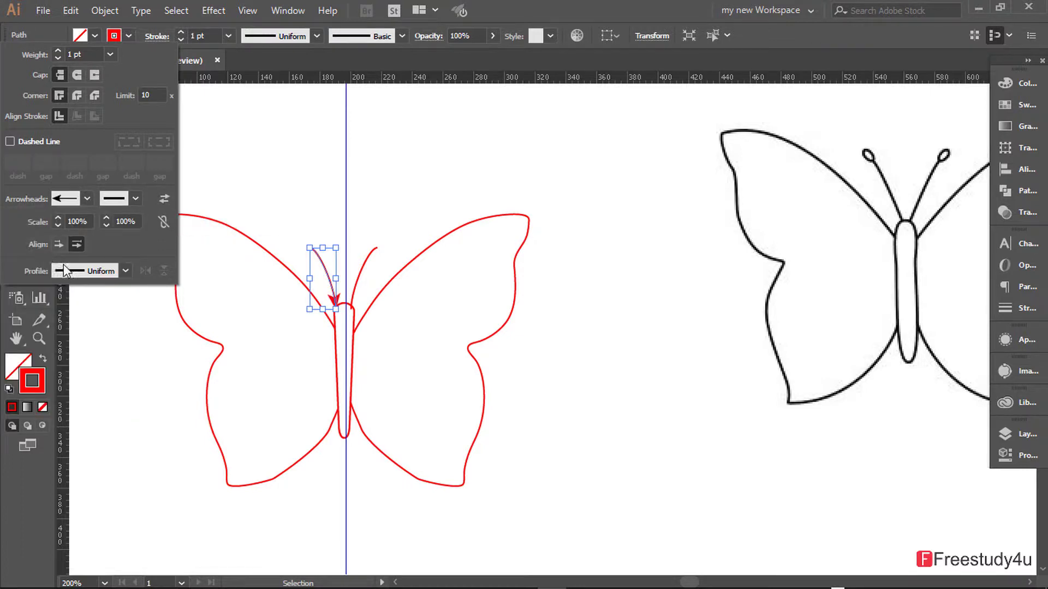
{"action": "left_click", "coordinate": [88, 199]}
{"action": "scroll", "coordinate": [71, 246], "scroll_direction": "up", "scroll_amount": 2}
{"action": "left_click", "coordinate": [59, 225]}
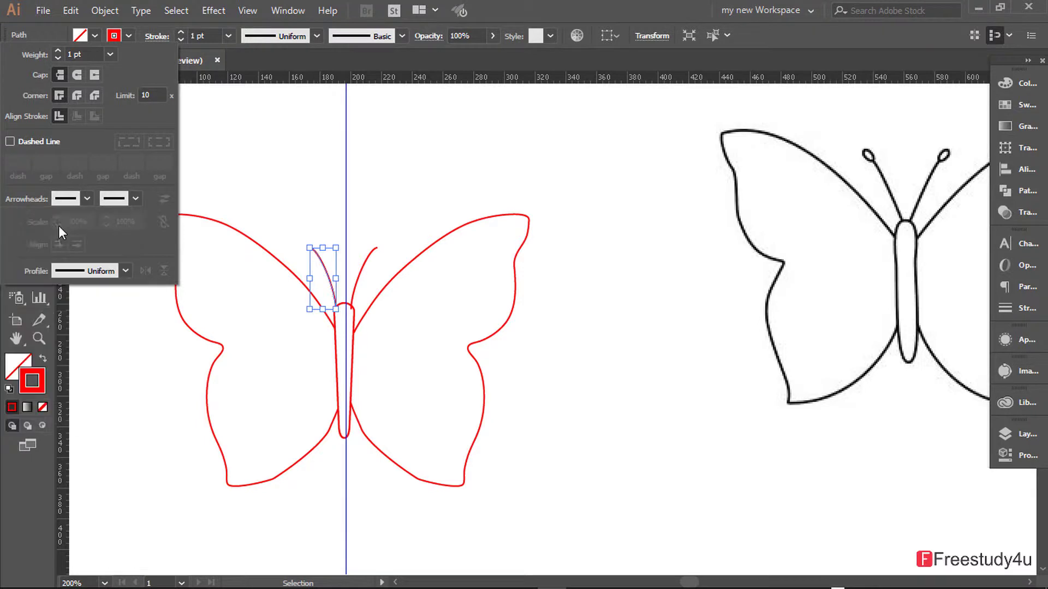
- Set the left antenna's end arrowhead to the round dot style (Arrow 21)
{"action": "left_click", "coordinate": [136, 199]}
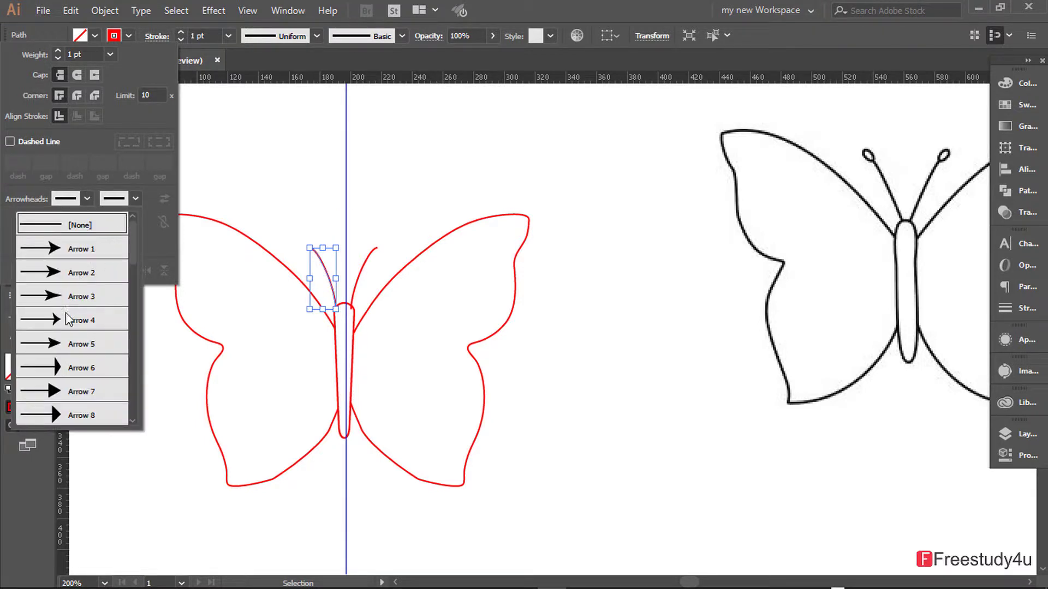
{"action": "scroll", "coordinate": [65, 314], "scroll_direction": "down", "scroll_amount": 5}
{"action": "scroll", "coordinate": [67, 322], "scroll_direction": "down", "scroll_amount": 2}
{"action": "scroll", "coordinate": [67, 322], "scroll_direction": "down", "scroll_amount": 3}
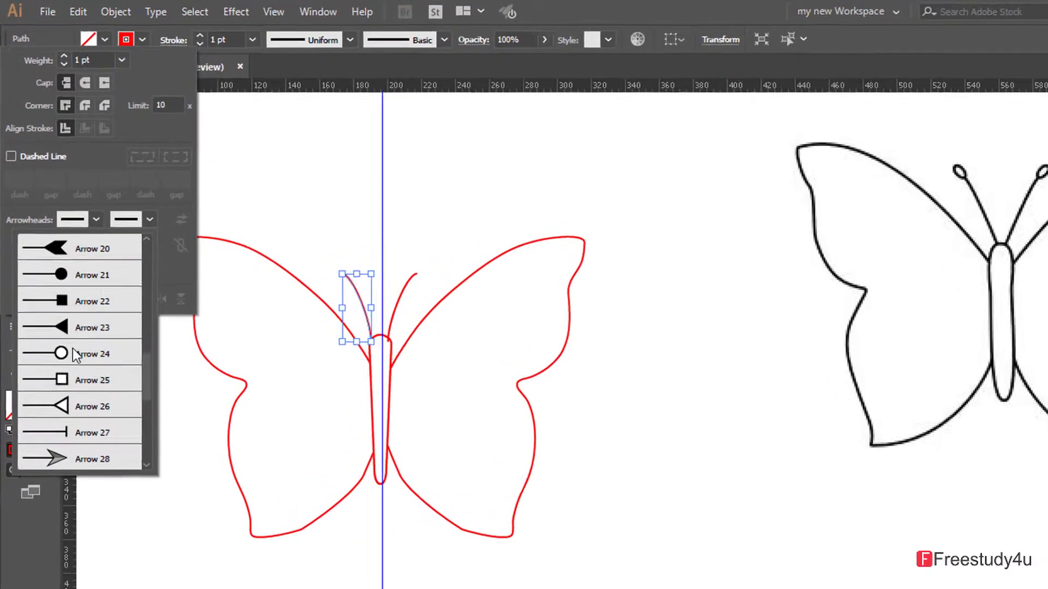
{"action": "key", "text": "Escape"}
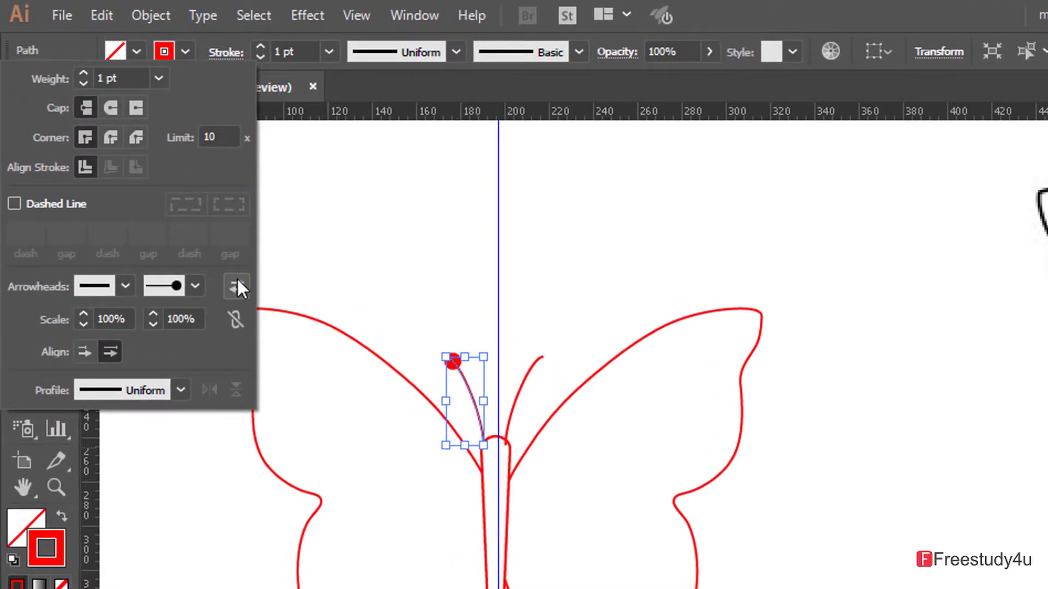
{"action": "left_click", "coordinate": [420, 297]}
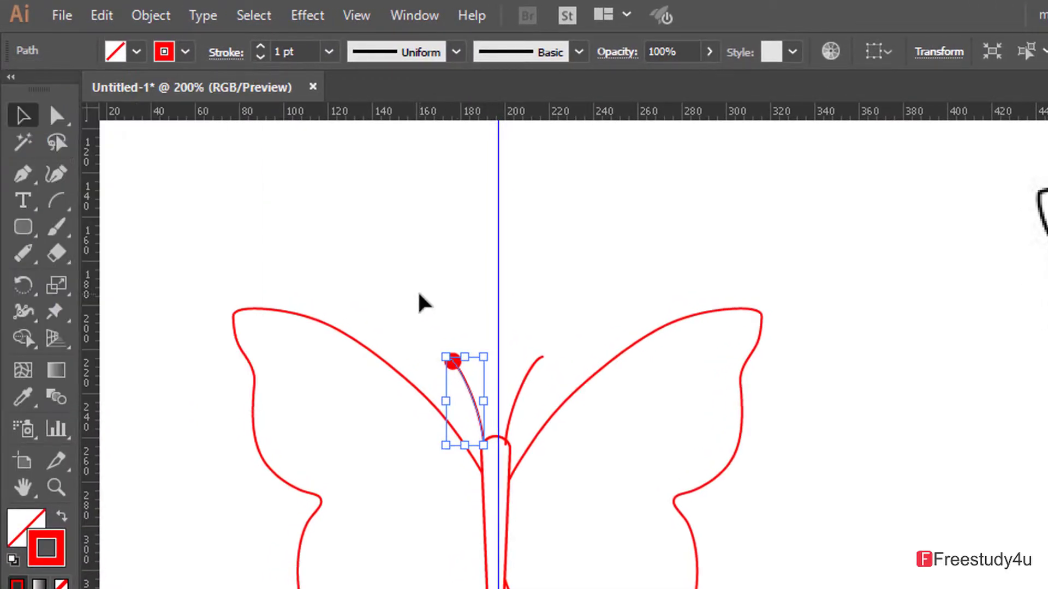
{"action": "left_click", "coordinate": [420, 298]}
- Give the right antenna a round dot end arrowhead (Arrow 21) scaled to 103%
{"action": "left_click_drag", "start_coordinate": [525, 343], "coordinate": [582, 394]}
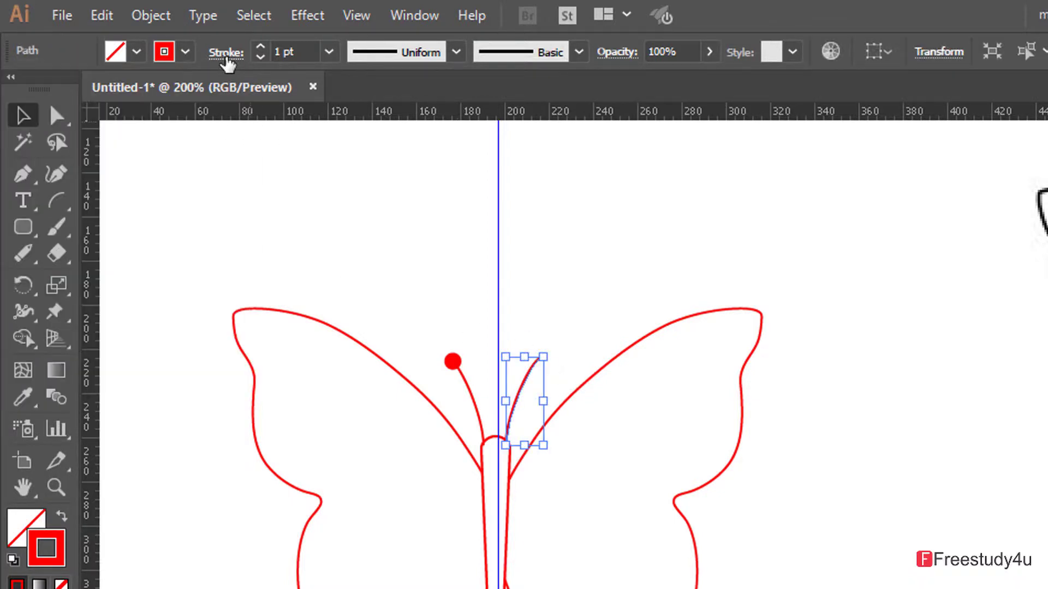
{"action": "left_click", "coordinate": [226, 55]}
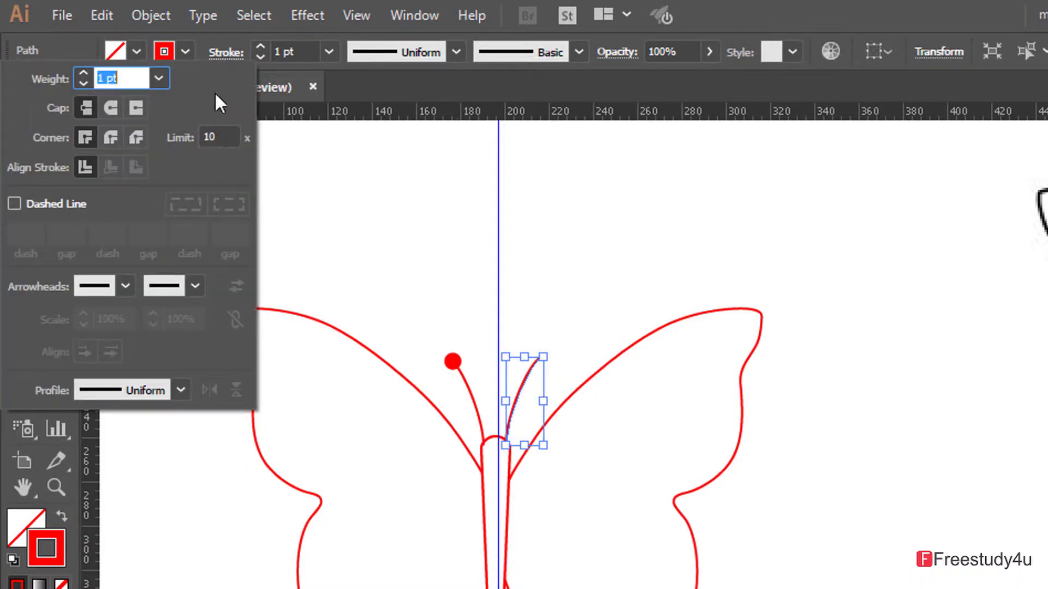
{"action": "left_click", "coordinate": [191, 289]}
{"action": "scroll", "coordinate": [96, 486], "scroll_direction": "down", "scroll_amount": 3}
{"action": "scroll", "coordinate": [97, 487], "scroll_direction": "down", "scroll_amount": 3}
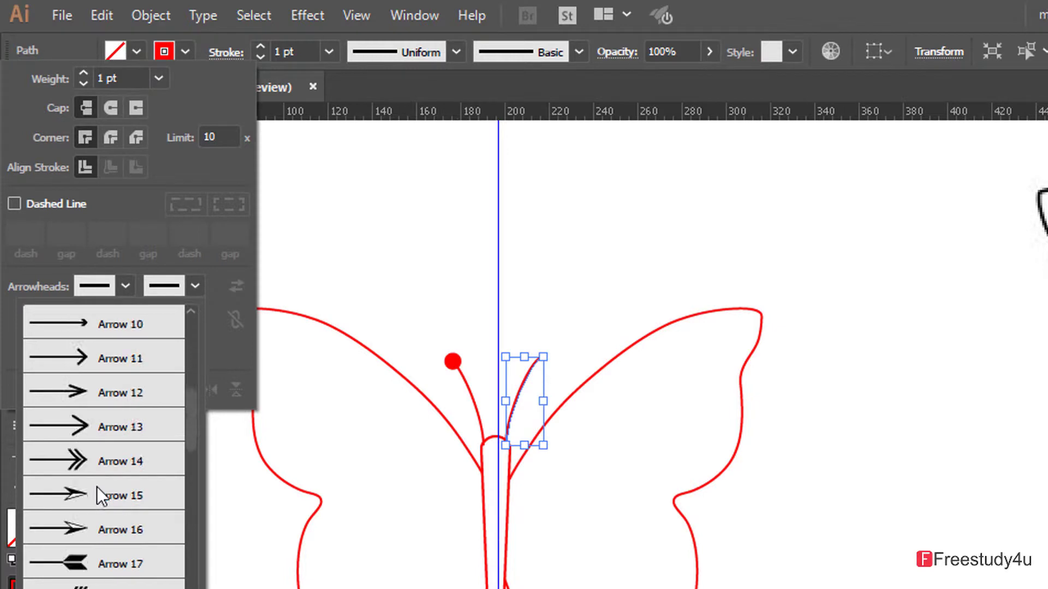
{"action": "scroll", "coordinate": [97, 489], "scroll_direction": "down", "scroll_amount": 3}
{"action": "left_click", "coordinate": [97, 520]}
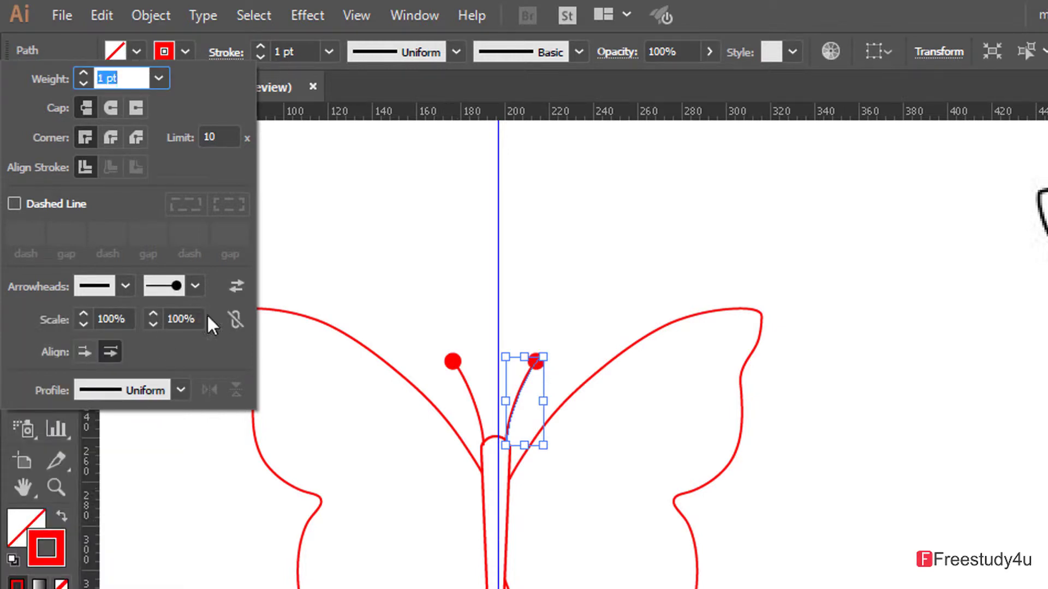
{"action": "key", "text": "Up"}
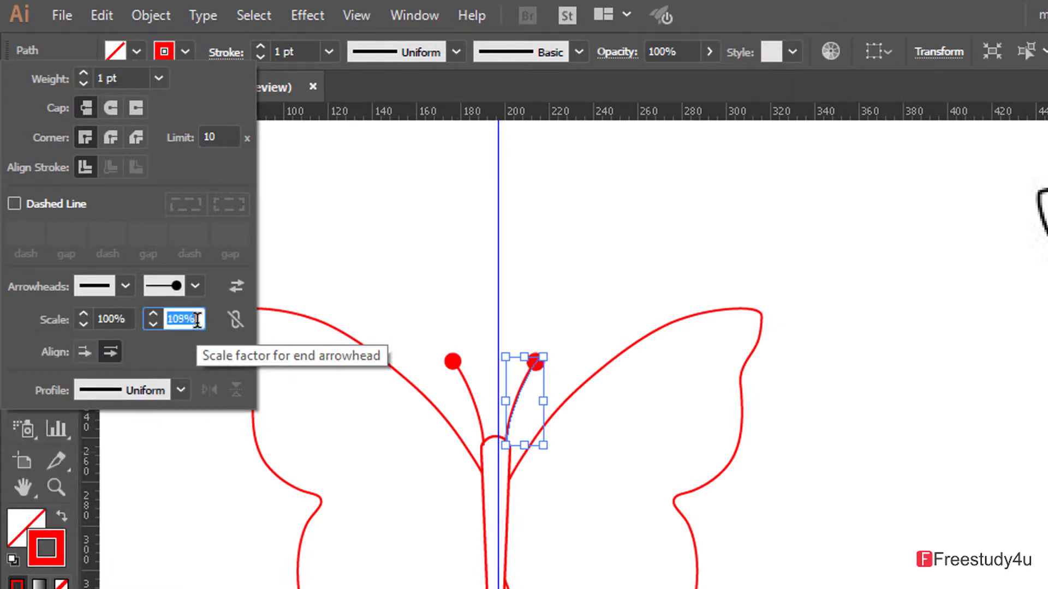
{"action": "scroll", "coordinate": [198, 319], "scroll_direction": "down", "scroll_amount": 7}
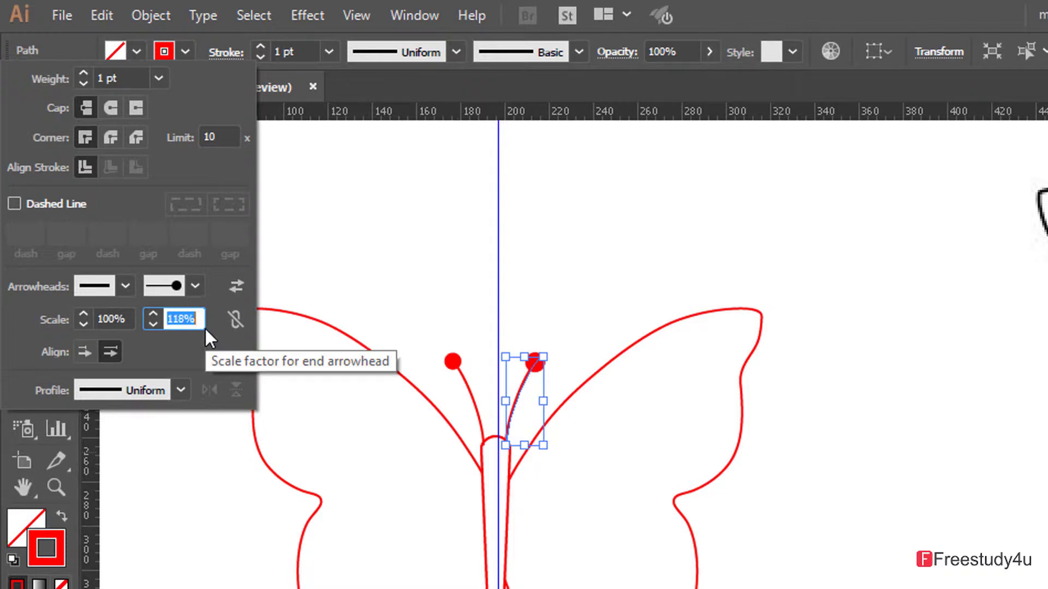
{"action": "scroll", "coordinate": [206, 329], "scroll_direction": "down", "scroll_amount": 8}
{"action": "scroll", "coordinate": [206, 329], "scroll_direction": "up", "scroll_amount": 10}
{"action": "left_click", "coordinate": [323, 245]}
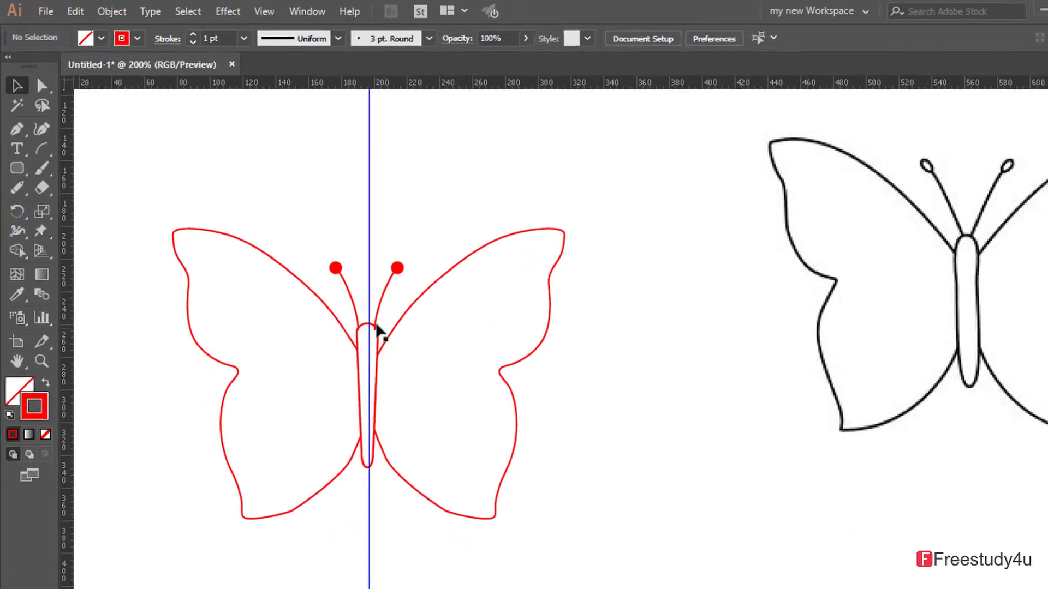
- Arrange the butterfly body path to the front, above the antennae ends
{"action": "left_click", "coordinate": [375, 327]}
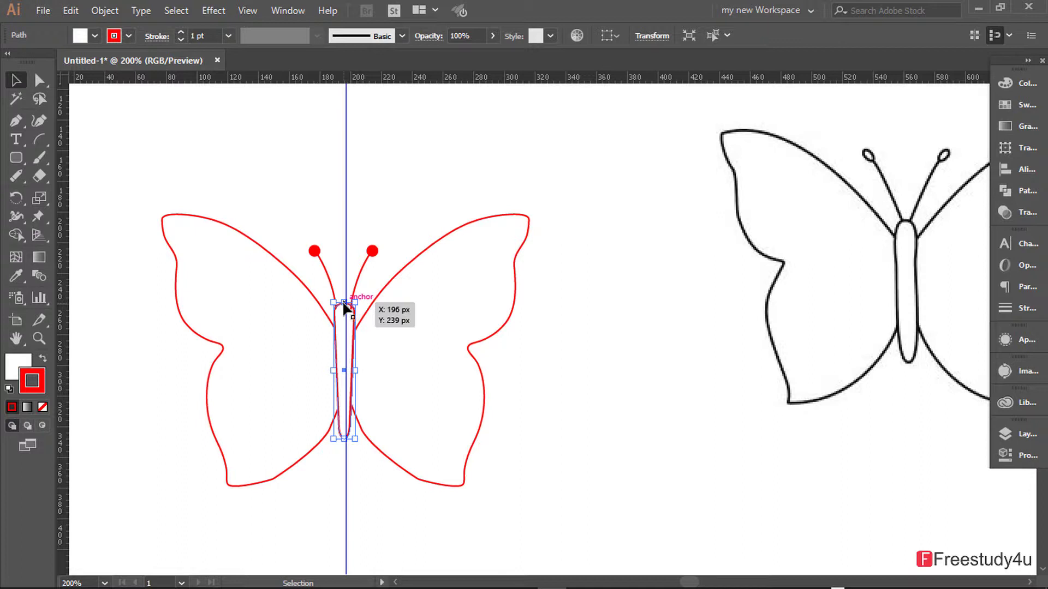
{"action": "right_click", "coordinate": [345, 307]}
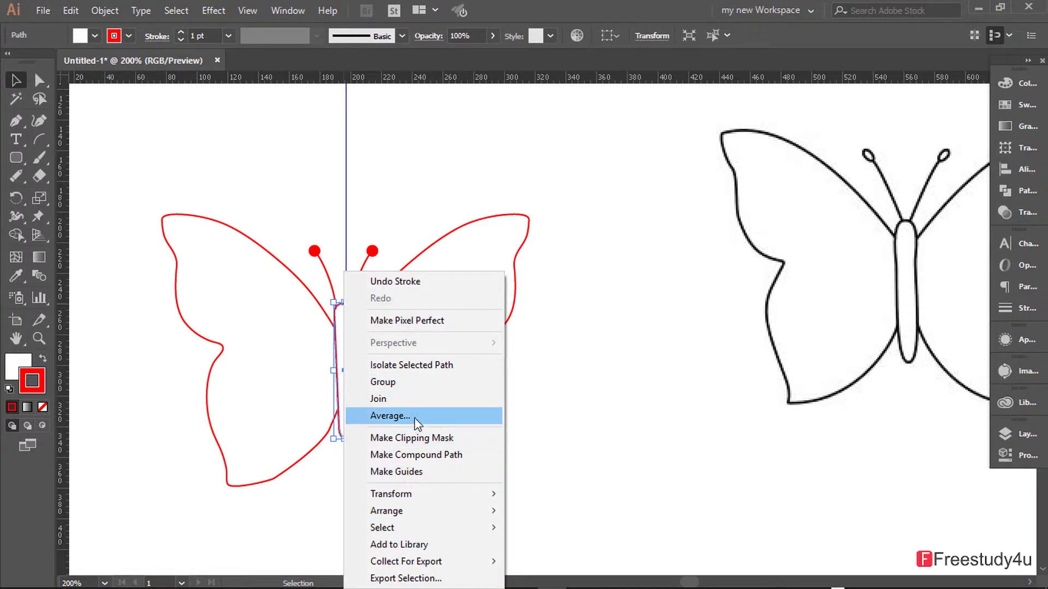
{"action": "left_click", "coordinate": [553, 436]}
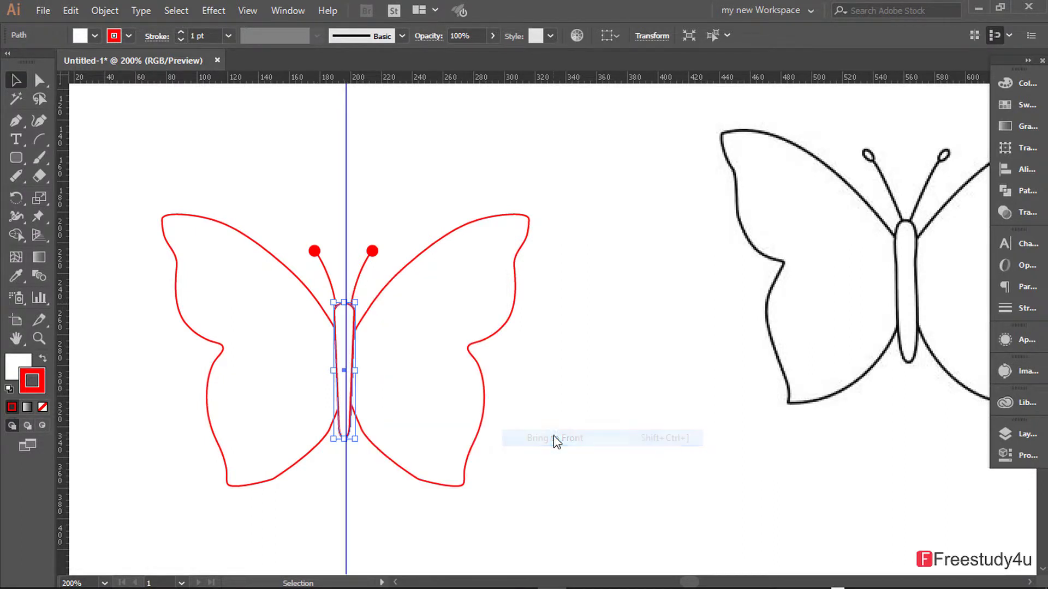
{"action": "left_click", "coordinate": [362, 172]}
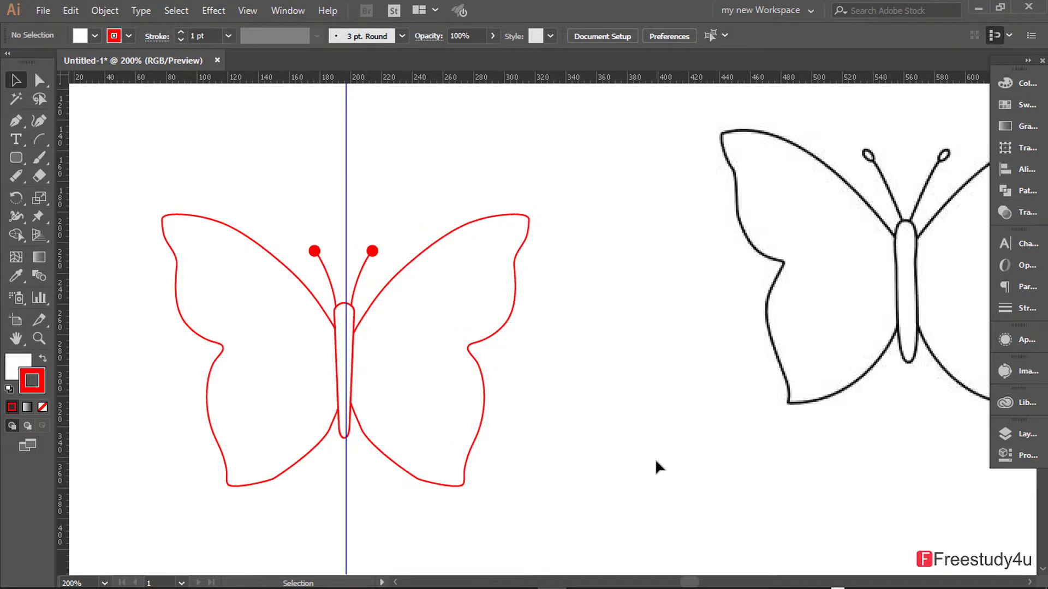
{"action": "scroll", "coordinate": [551, 464], "scroll_direction": "down", "scroll_amount": 3}
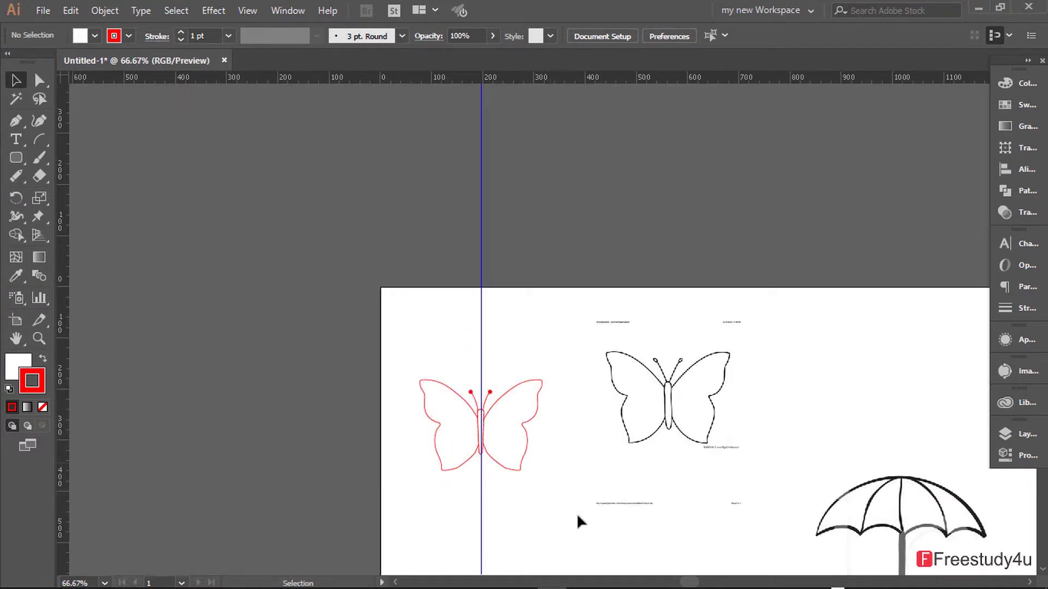
- Pan and zoom to 150% on the red butterfly beside the black reference
{"action": "left_click_drag", "start_coordinate": [559, 512], "coordinate": [410, 402]}
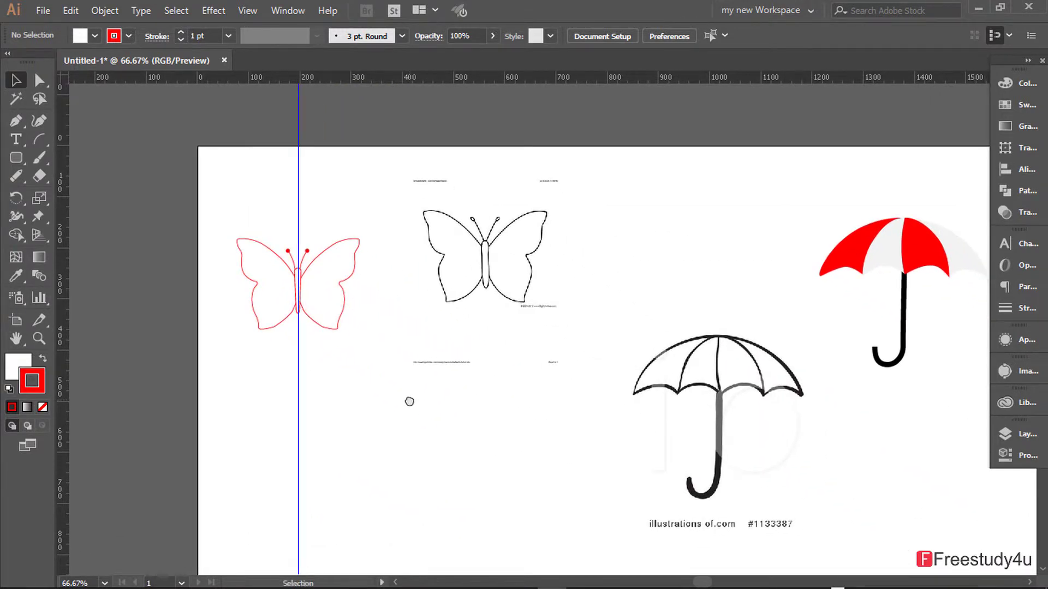
{"action": "scroll", "coordinate": [372, 394], "scroll_direction": "up", "scroll_amount": 1}
{"action": "scroll", "coordinate": [341, 363], "scroll_direction": "up", "scroll_amount": 1}
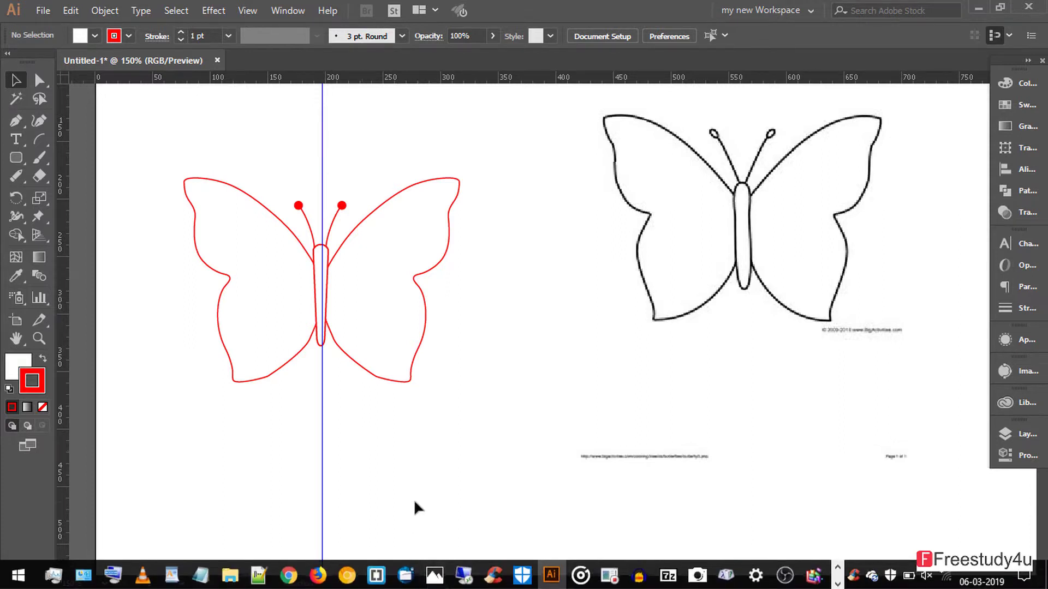
- Connect to the Freestudy4u.com Wi-Fi network and launch Chrome
{"action": "left_click", "coordinate": [945, 580]}
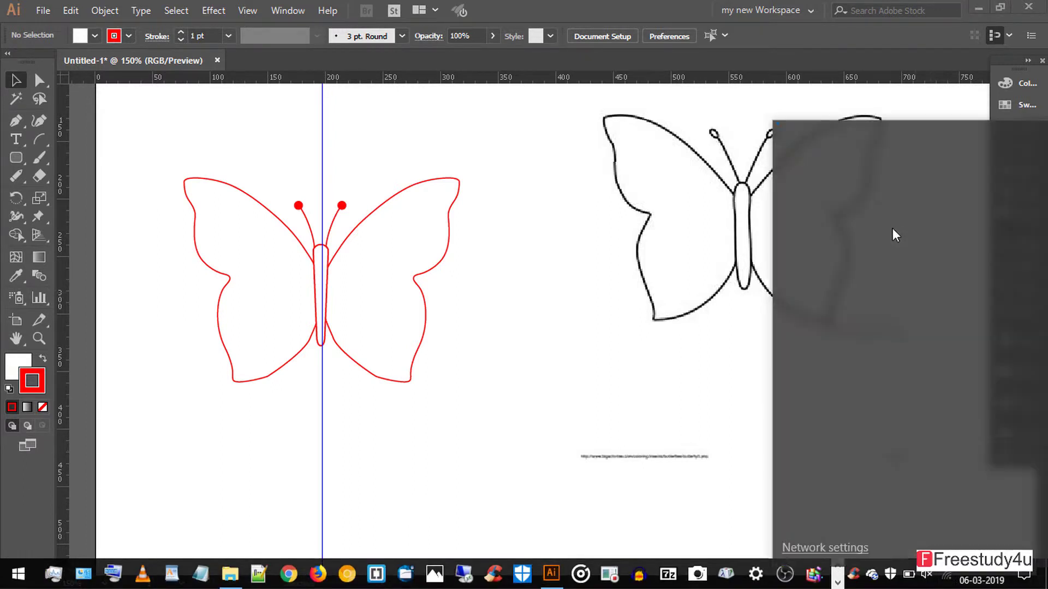
{"action": "left_click", "coordinate": [883, 144]}
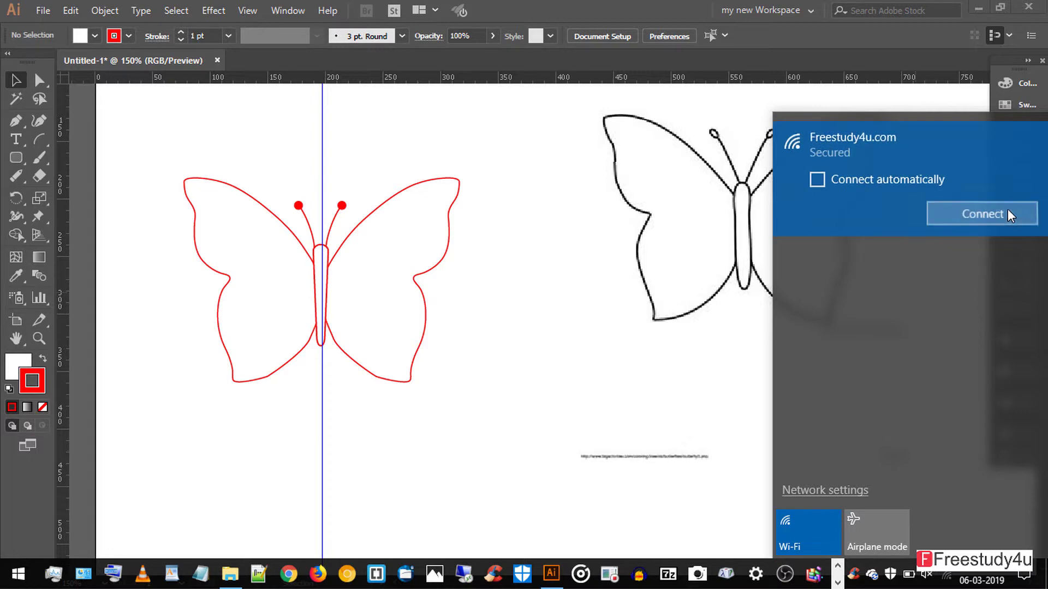
{"action": "left_click", "coordinate": [1008, 210]}
{"action": "left_click", "coordinate": [292, 577]}
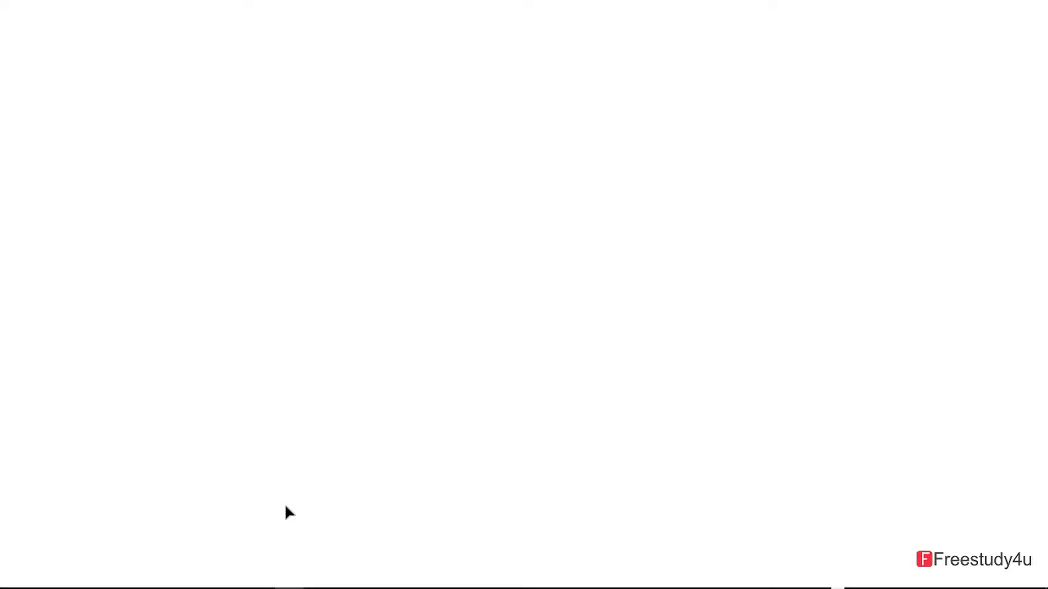
- Search Google for 'symmetrical shapes' from Chrome's address bar
{"action": "type", "text": "s"}
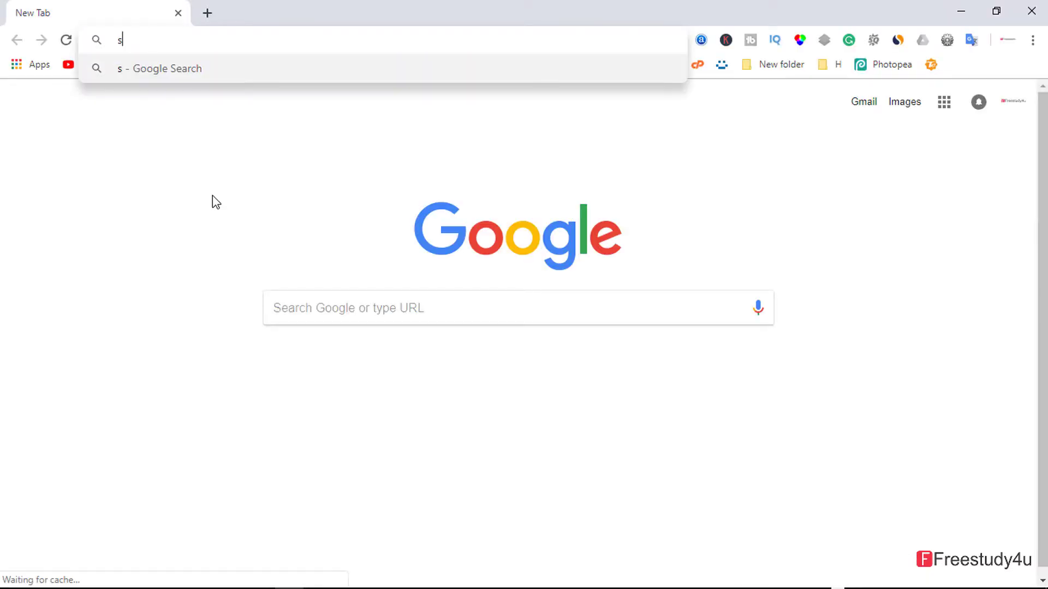
{"action": "type", "text": "ymm"}
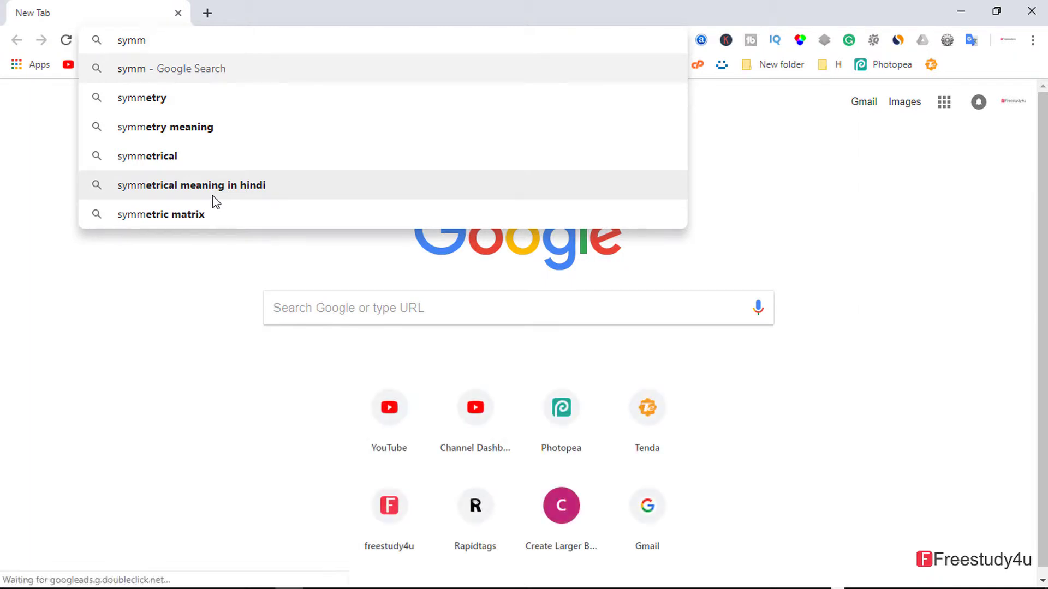
{"action": "type", "text": "etrical shapes"}
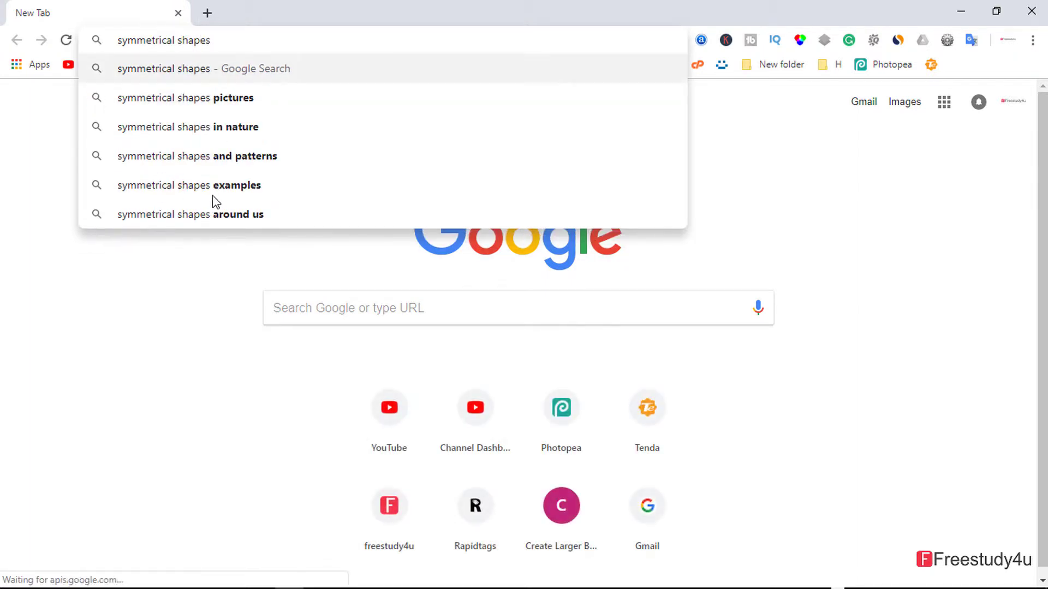
{"action": "key", "text": "Return"}
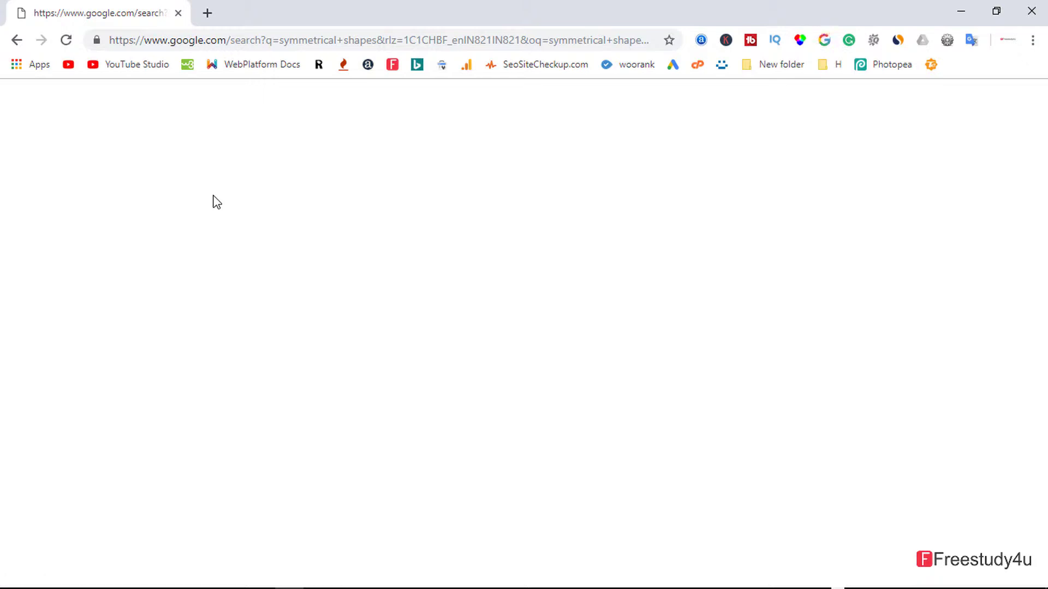
- Switch to Google Images results and open the second result in a new tab
{"action": "left_click", "coordinate": [191, 158]}
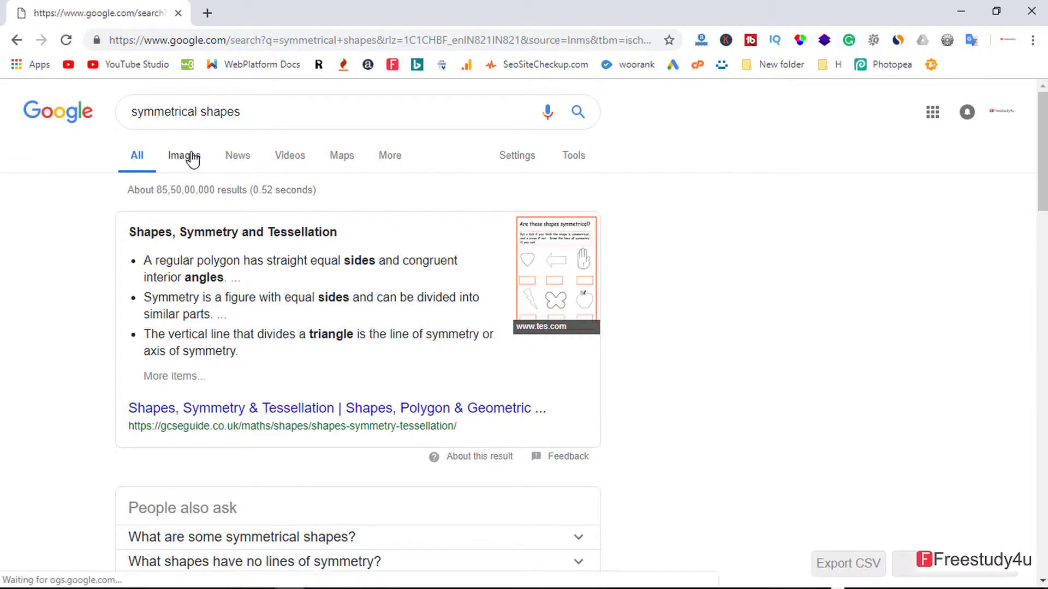
{"action": "scroll", "coordinate": [266, 301], "scroll_direction": "down", "scroll_amount": 4}
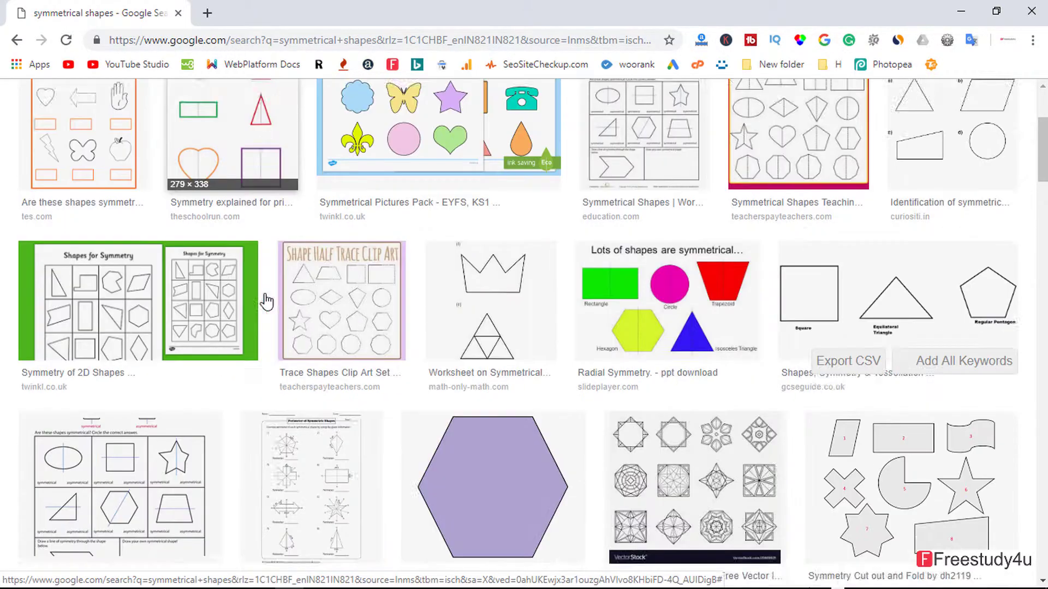
{"action": "scroll", "coordinate": [257, 273], "scroll_direction": "up", "scroll_amount": 5}
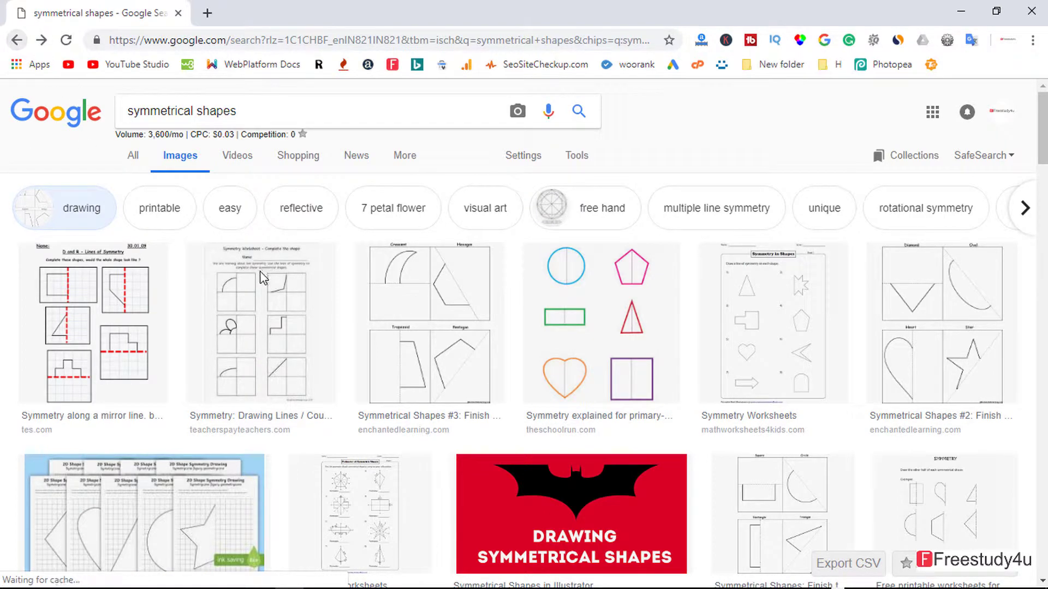
{"action": "key", "text": "alt+Left"}
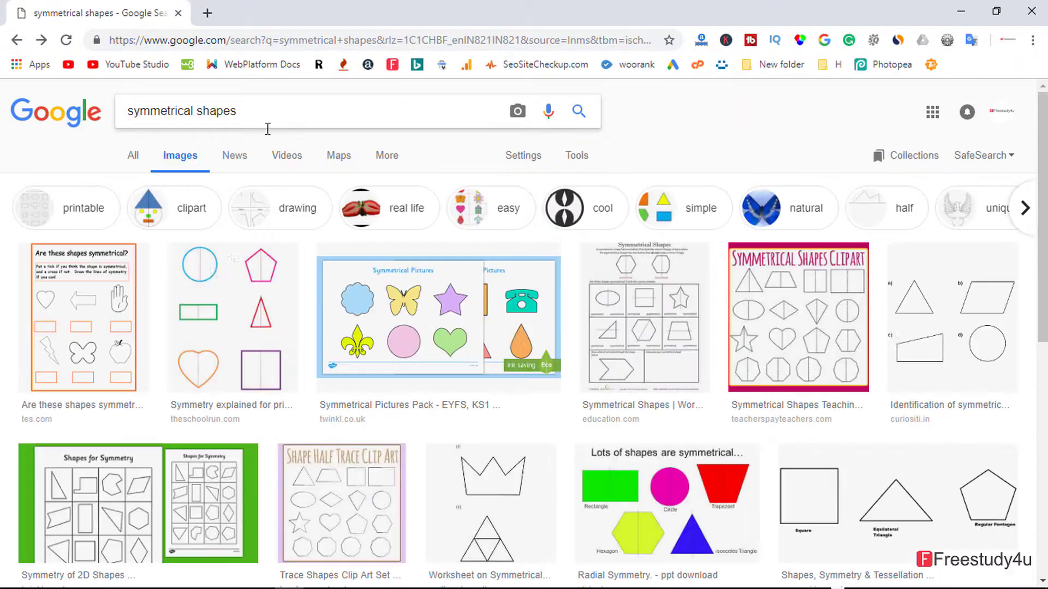
{"action": "right_click", "coordinate": [254, 313]}
{"action": "left_click", "coordinate": [279, 323]}
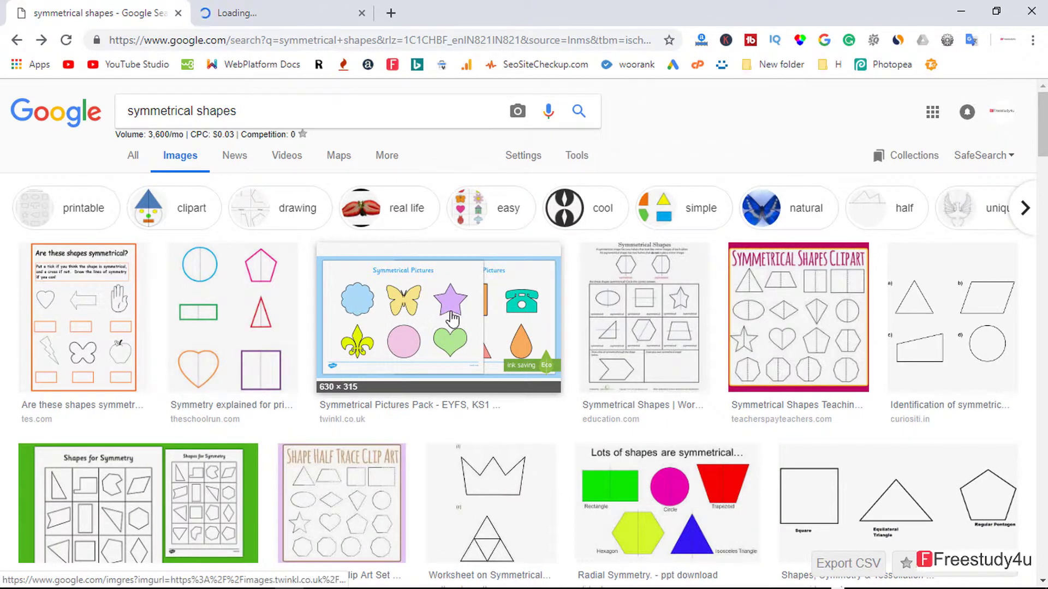
- Preview the coloured symmetry shapes image and browse further image results
{"action": "left_click", "coordinate": [234, 317]}
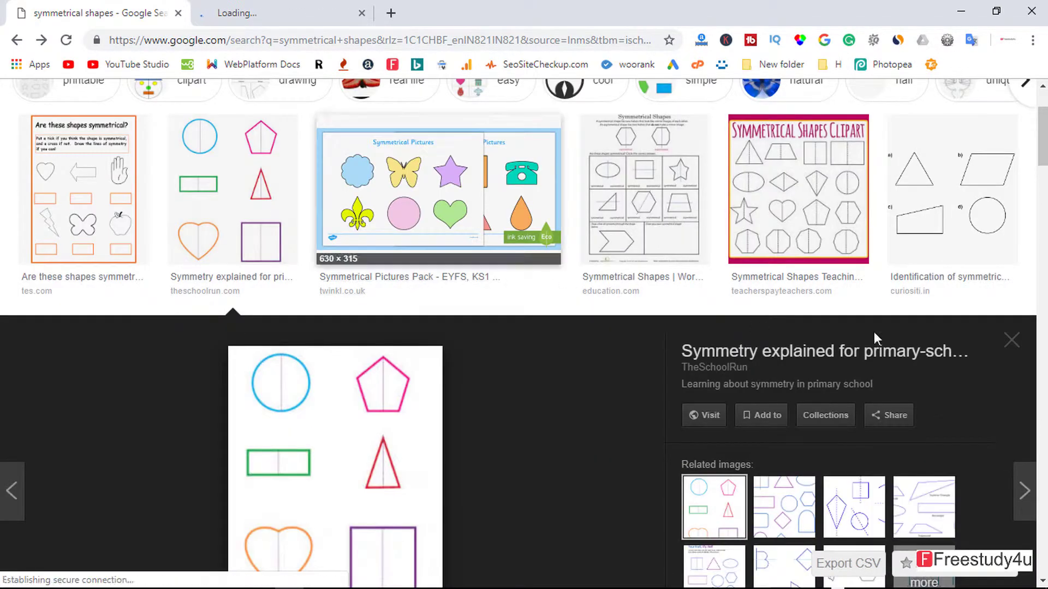
{"action": "left_click", "coordinate": [1011, 340]}
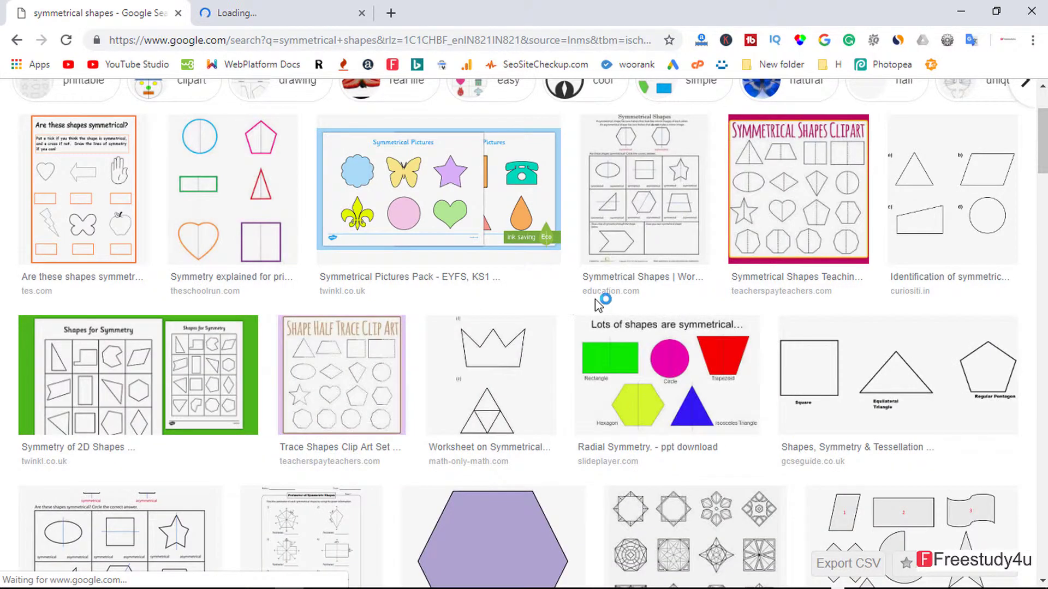
{"action": "scroll", "coordinate": [598, 306], "scroll_direction": "down", "scroll_amount": 3}
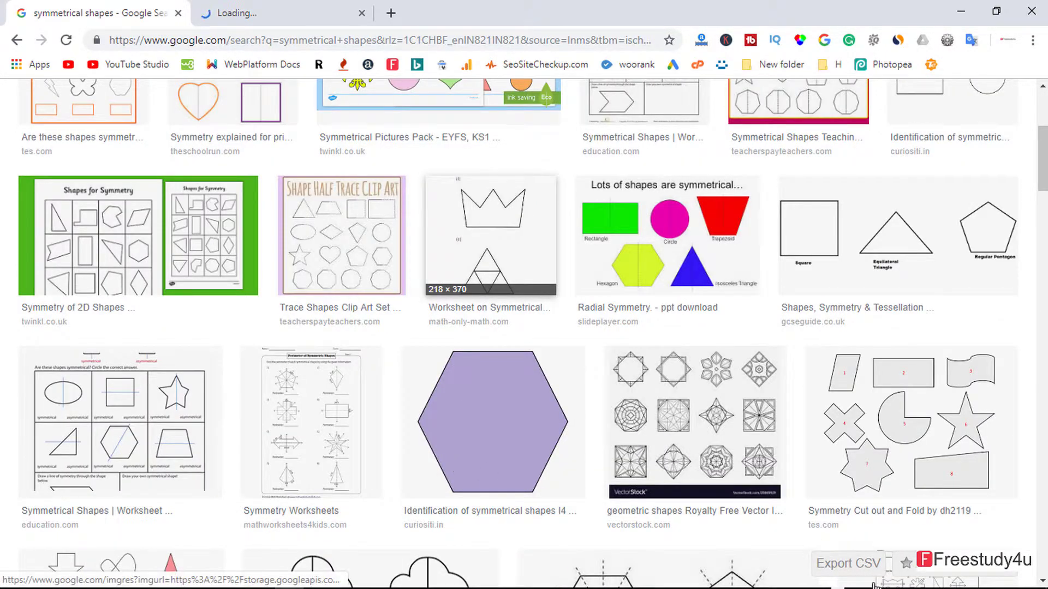
{"action": "scroll", "coordinate": [457, 464], "scroll_direction": "down", "scroll_amount": 10}
{"action": "scroll", "coordinate": [398, 452], "scroll_direction": "down", "scroll_amount": 1}
{"action": "scroll", "coordinate": [399, 451], "scroll_direction": "down", "scroll_amount": 4}
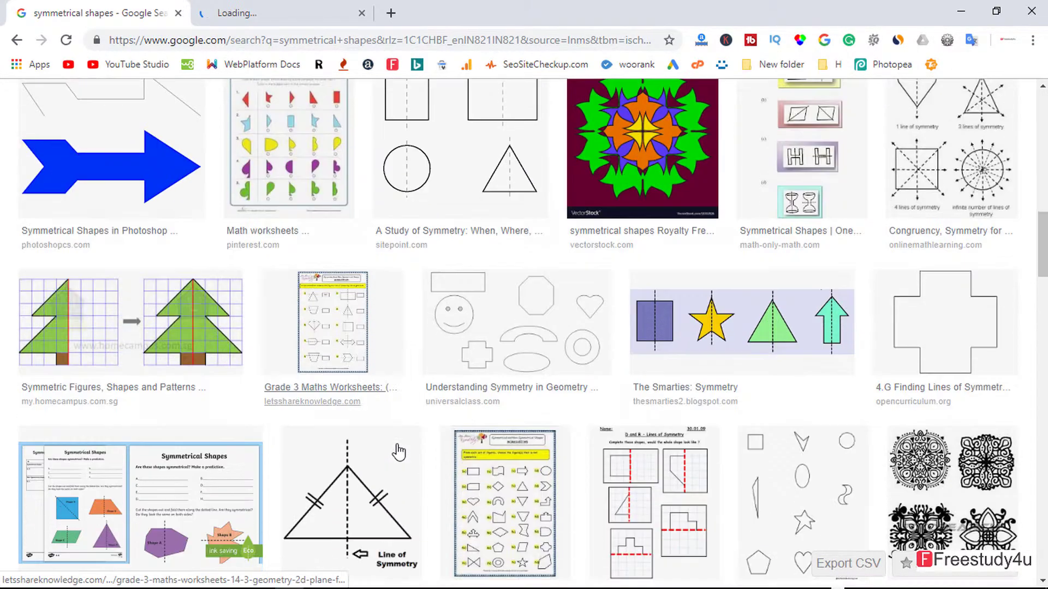
{"action": "scroll", "coordinate": [382, 393], "scroll_direction": "down", "scroll_amount": 4}
{"action": "scroll", "coordinate": [234, 376], "scroll_direction": "up", "scroll_amount": 6}
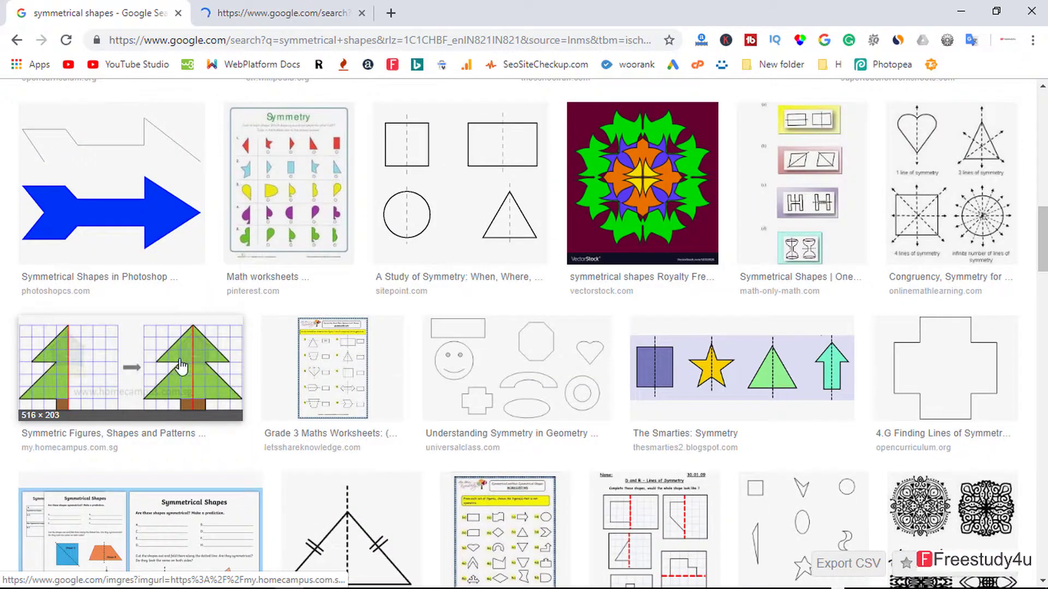
- Save the coloured shapes image to Downloads as symmetry_shapes.png, then minimize Illustrator
{"action": "left_click", "coordinate": [258, 7]}
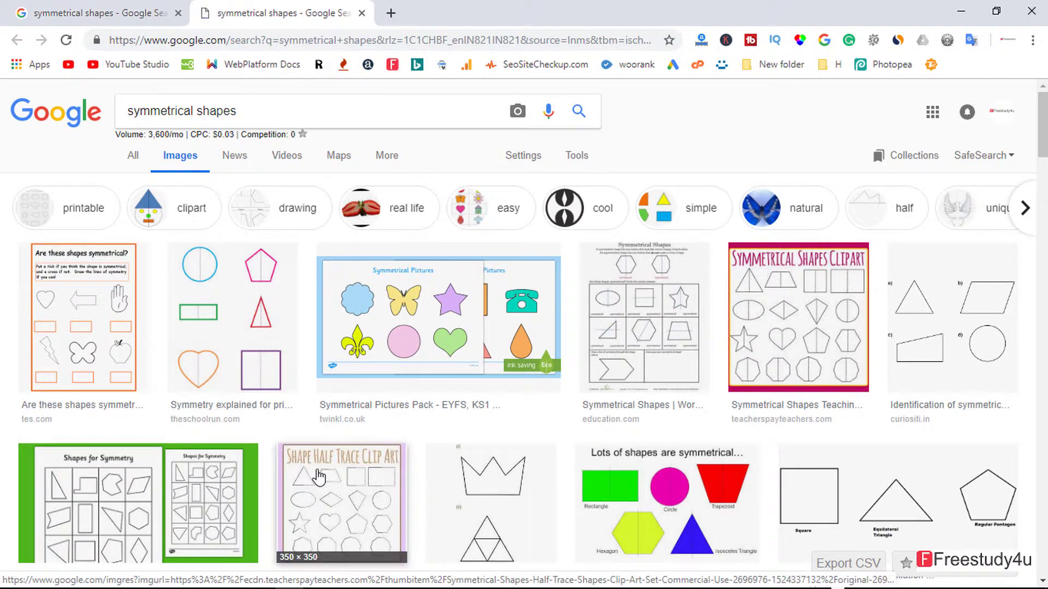
{"action": "scroll", "coordinate": [242, 422], "scroll_direction": "down", "scroll_amount": 2}
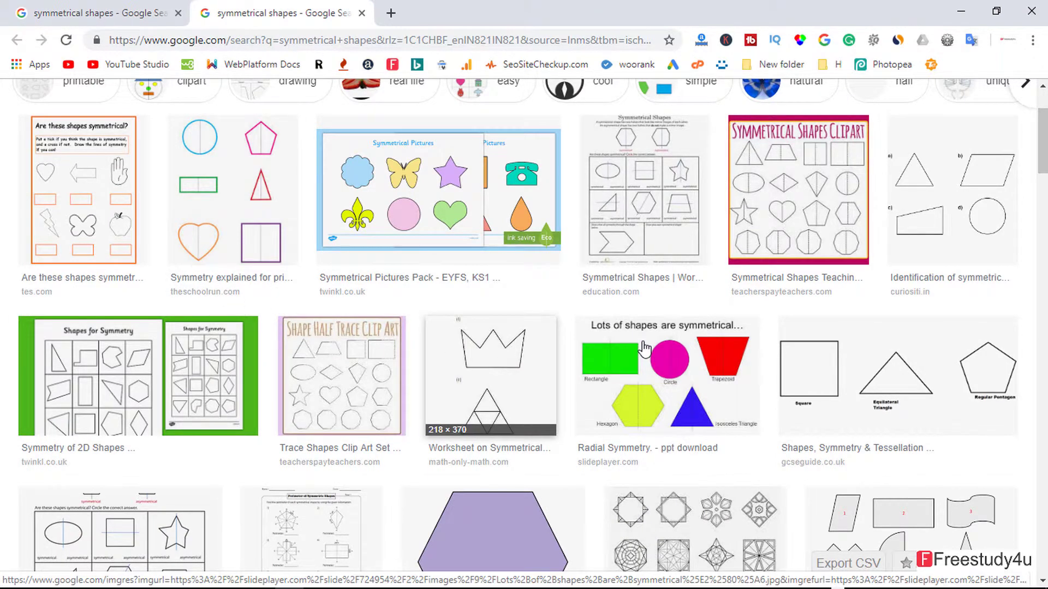
{"action": "scroll", "coordinate": [644, 349], "scroll_direction": "down", "scroll_amount": 4}
{"action": "scroll", "coordinate": [644, 349], "scroll_direction": "down", "scroll_amount": 3}
{"action": "scroll", "coordinate": [644, 350], "scroll_direction": "up", "scroll_amount": 7}
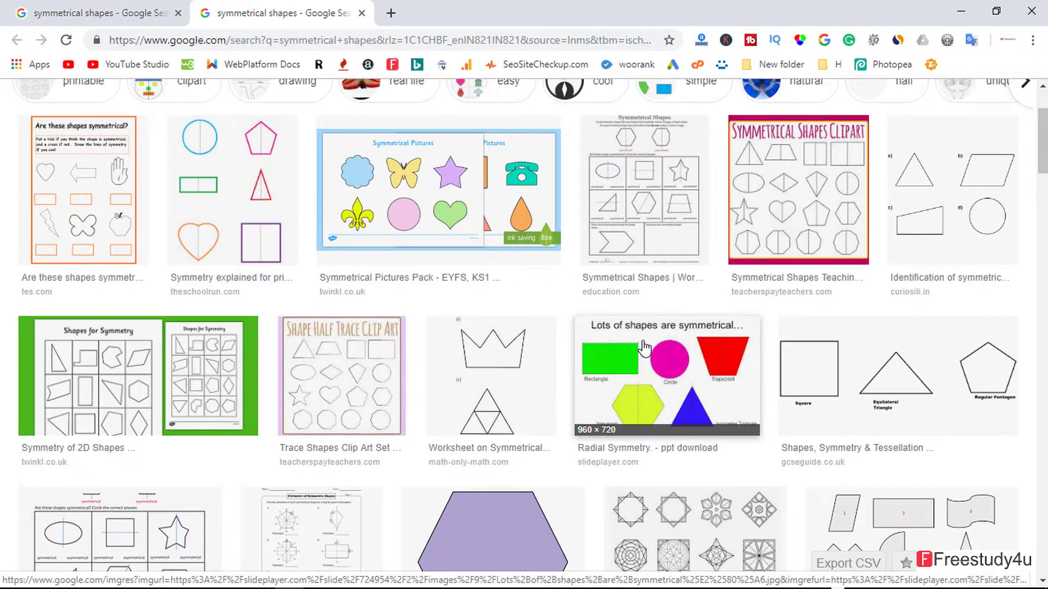
{"action": "left_click", "coordinate": [228, 225]}
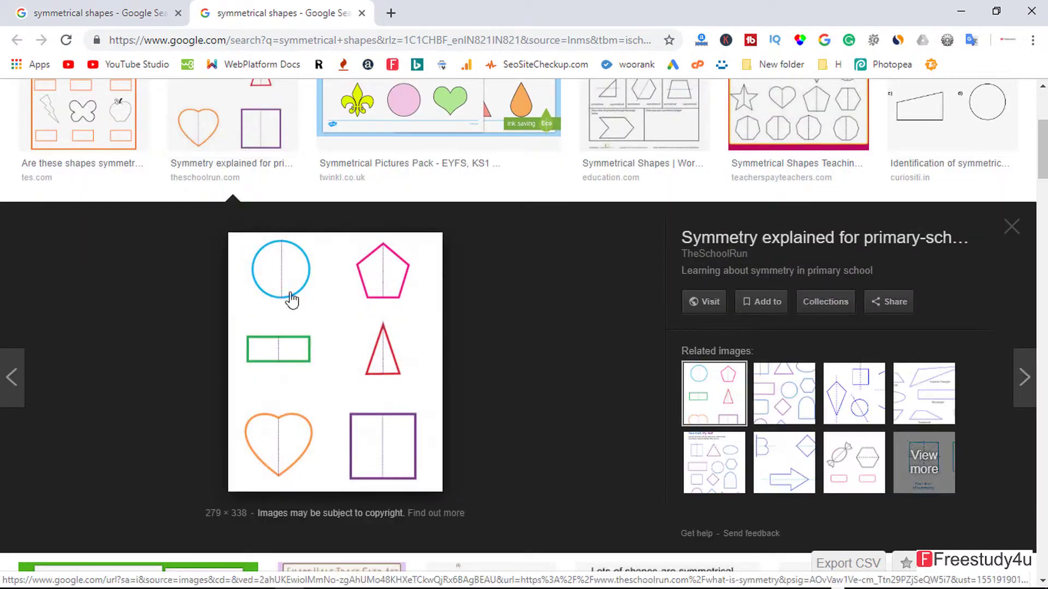
{"action": "right_click", "coordinate": [289, 359]}
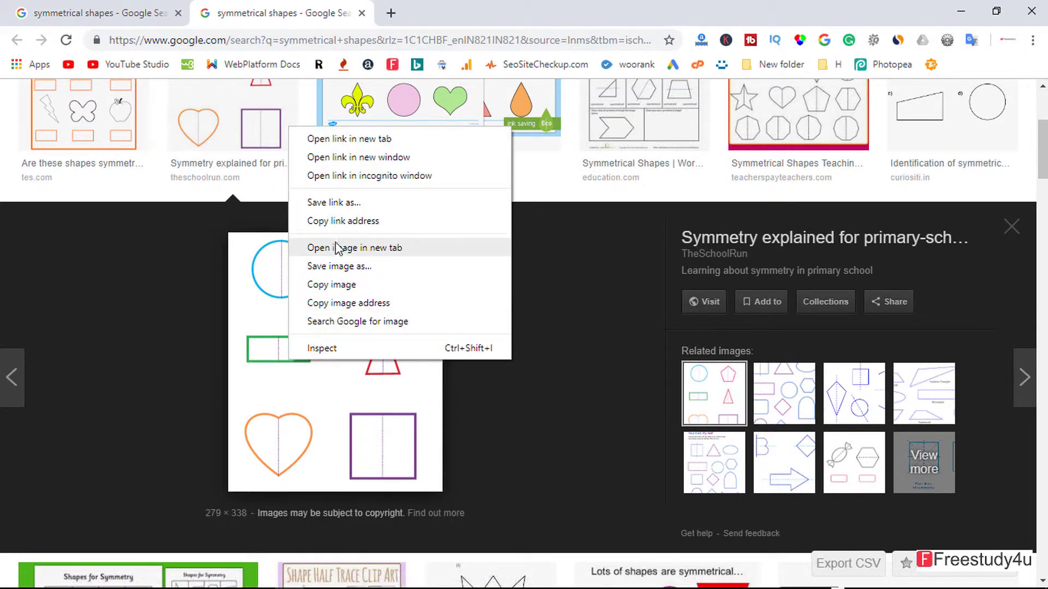
{"action": "left_click", "coordinate": [346, 267]}
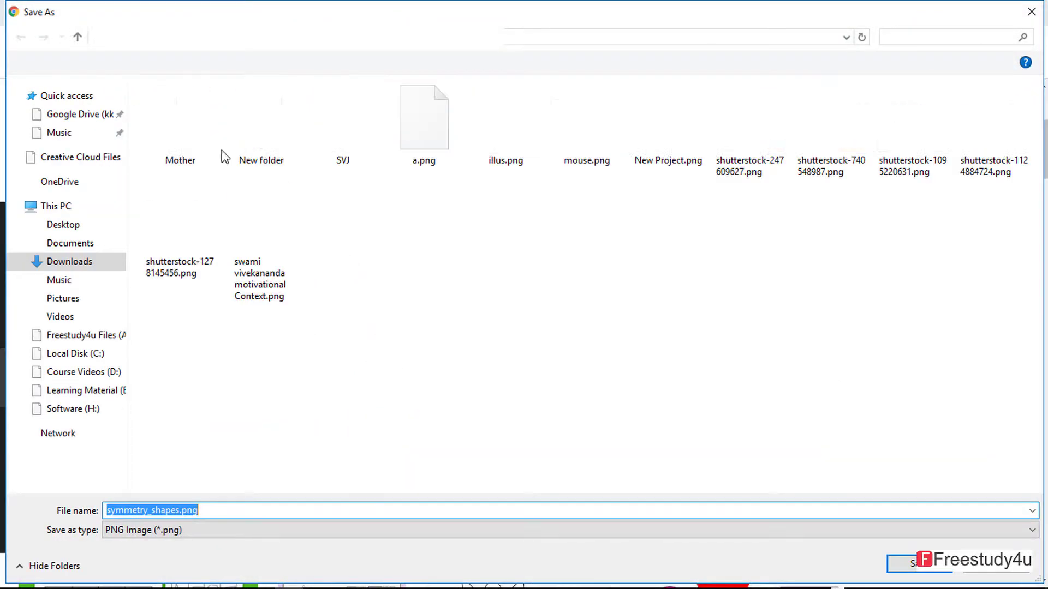
{"action": "left_click", "coordinate": [942, 569]}
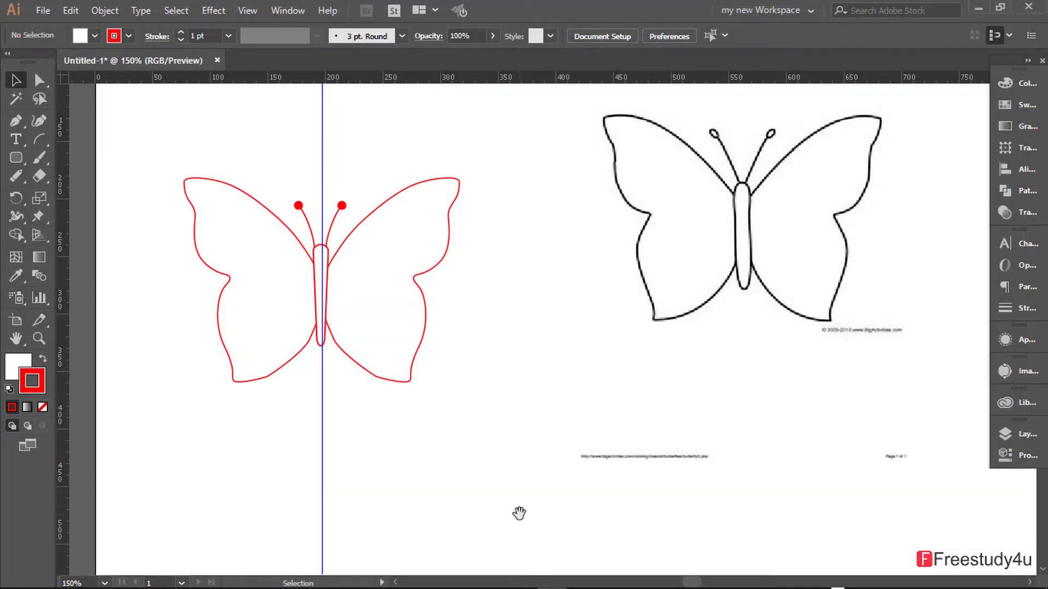
{"action": "left_click_drag", "start_coordinate": [404, 226], "coordinate": [375, 212]}
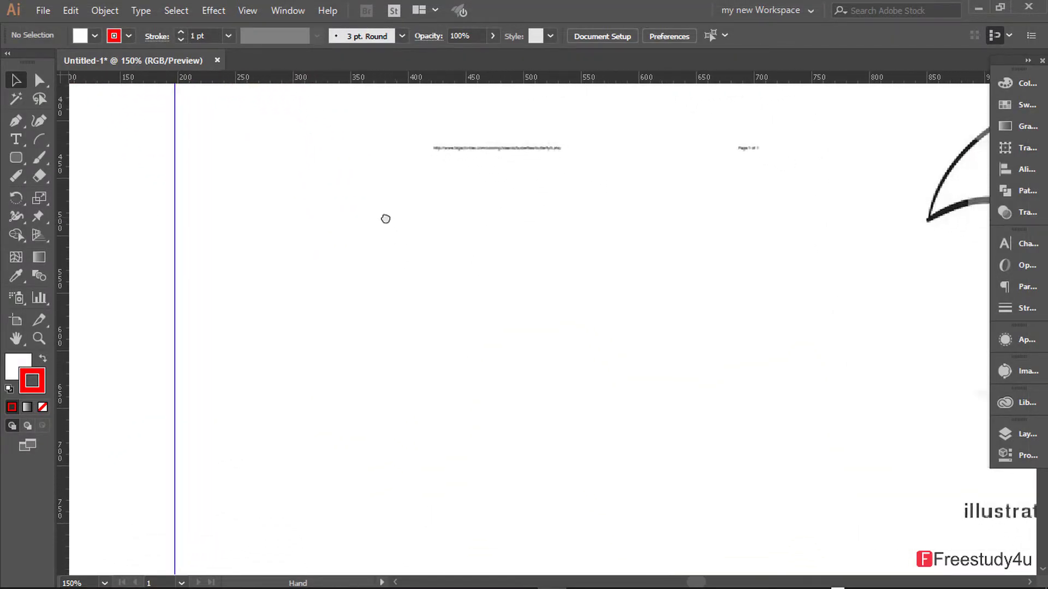
{"action": "left_click", "coordinate": [983, 7]}
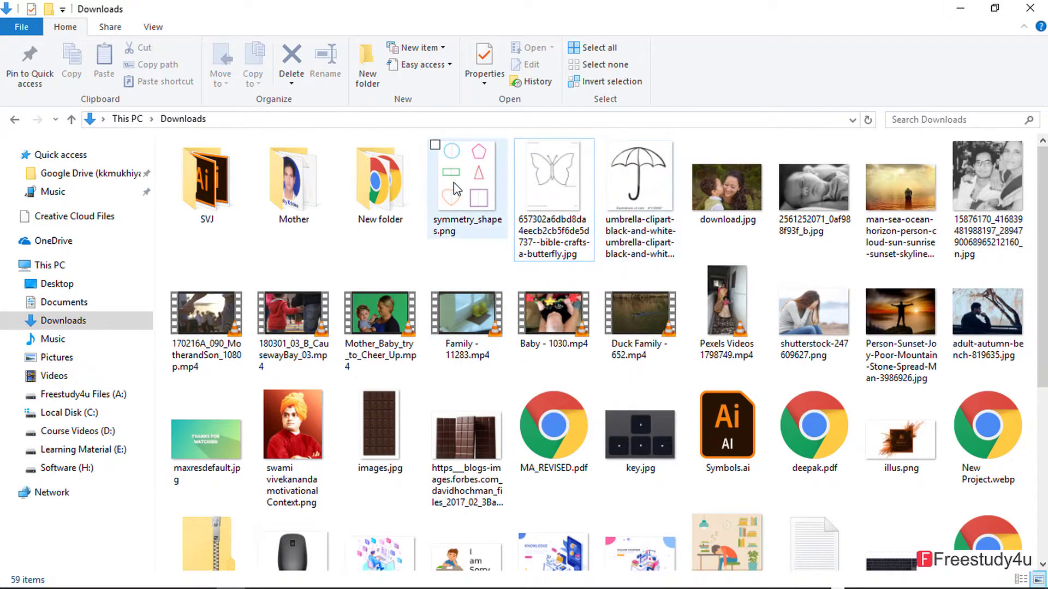
- Drag symmetry_shapes.png from Downloads onto the Illustrator artboard beside the umbrella
{"action": "mouse_move", "coordinate": [453, 182]}
{"action": "left_mouse_down"}
{"action": "mouse_move", "coordinate": [512, 583]}
{"action": "mouse_move", "coordinate": [397, 346]}
{"action": "left_mouse_up"}
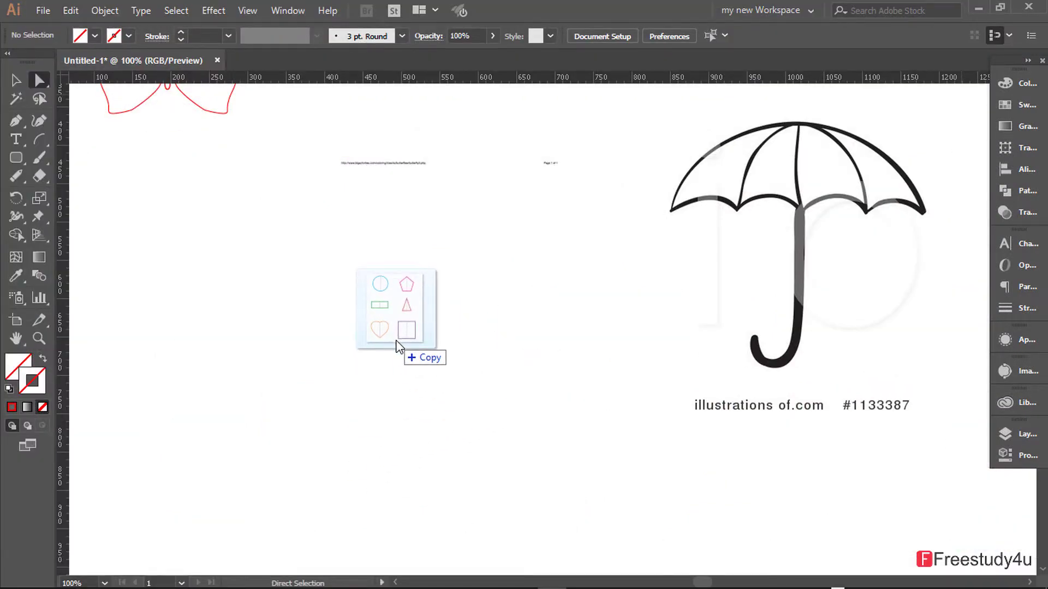
{"action": "left_click_drag", "start_coordinate": [397, 341], "coordinate": [405, 337]}
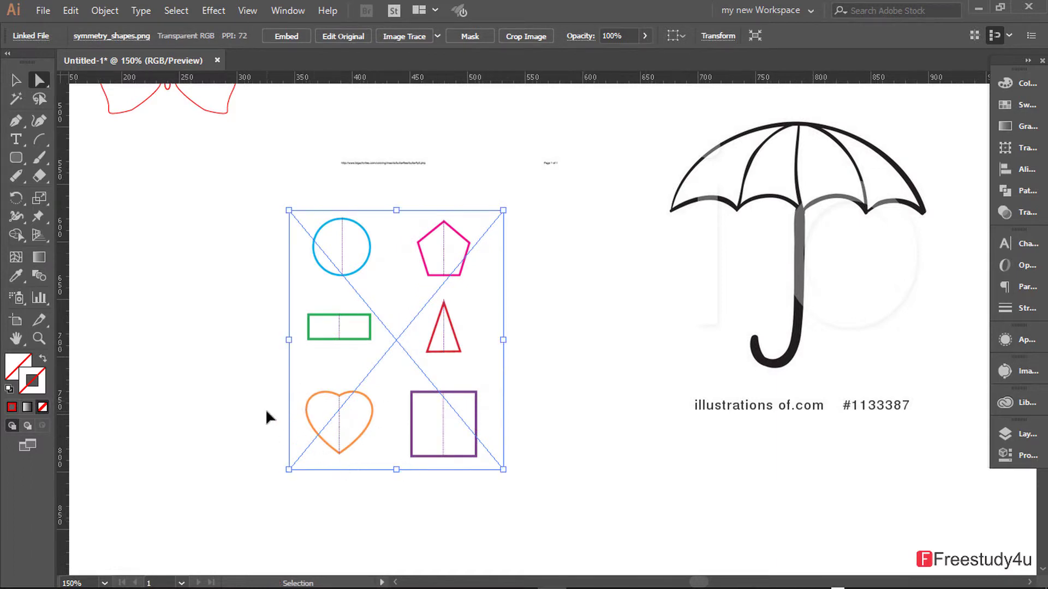
- Embed the placed symmetry_shapes.png reference image in the document
{"action": "scroll", "coordinate": [269, 417], "scroll_direction": "up", "scroll_amount": 3, "text": "alt"}
{"action": "scroll", "coordinate": [571, 449], "scroll_direction": "up", "scroll_amount": 1, "text": "alt"}
{"action": "left_click_drag", "start_coordinate": [529, 331], "coordinate": [525, 376]}
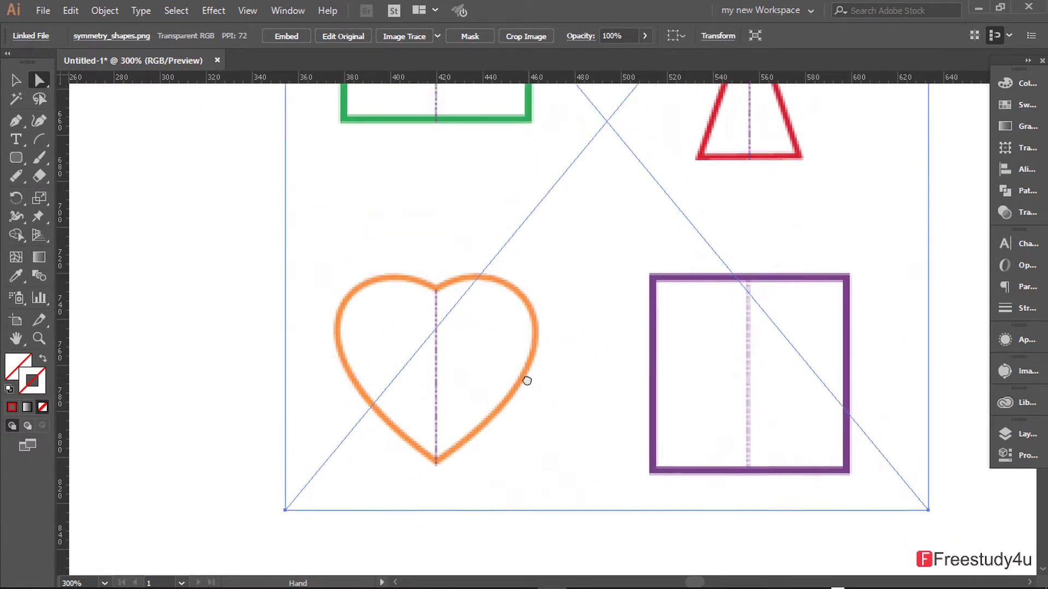
{"action": "left_click", "coordinate": [287, 37]}
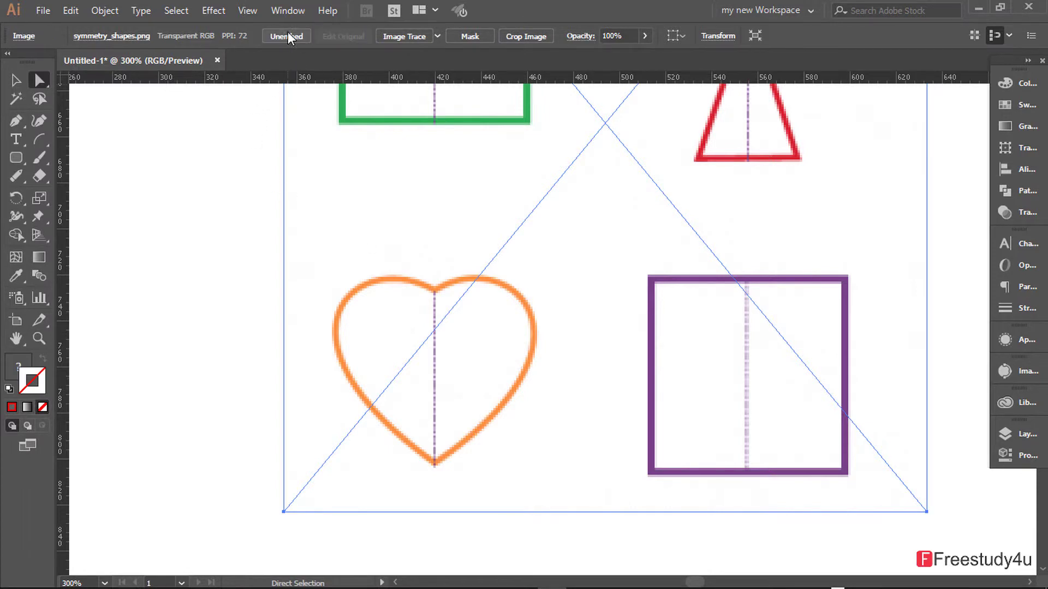
{"action": "left_click", "coordinate": [199, 292]}
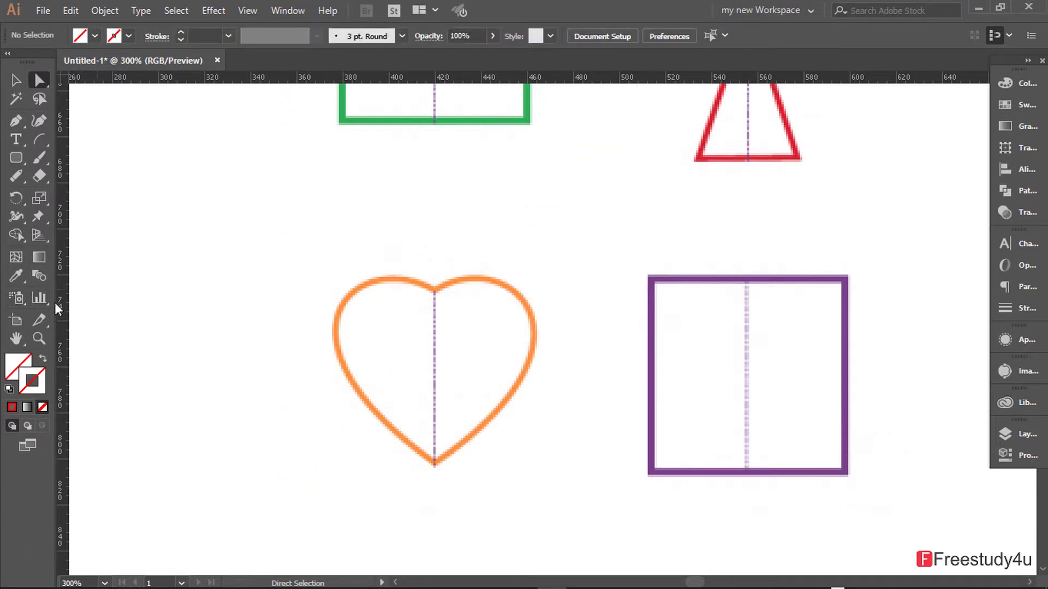
- Add a vertical guide through the orange heart's centre and zoom to 600% on it
{"action": "left_click_drag", "start_coordinate": [60, 309], "coordinate": [436, 360]}
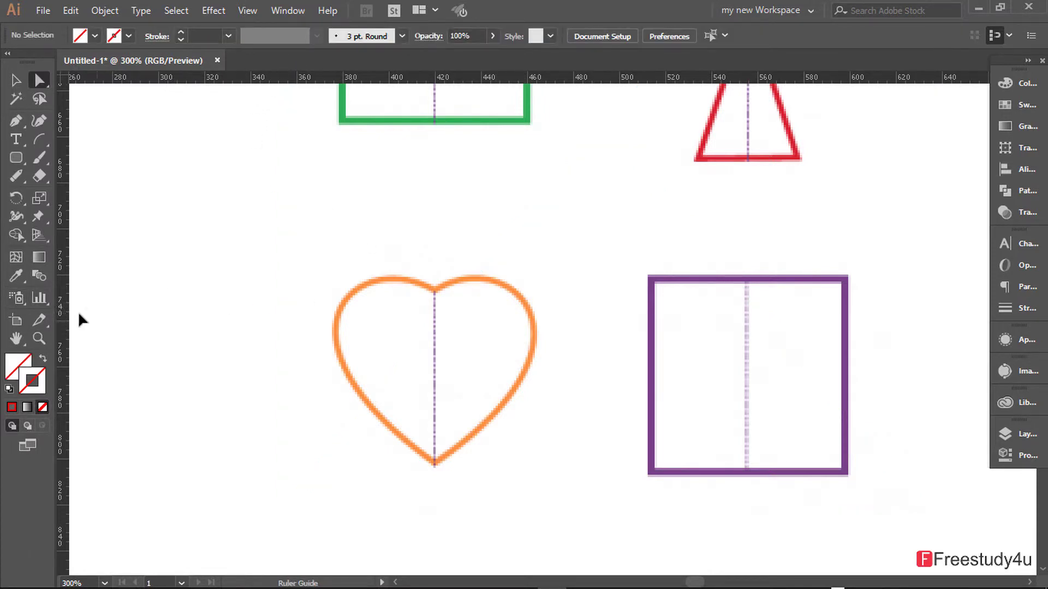
{"action": "left_click", "coordinate": [436, 354]}
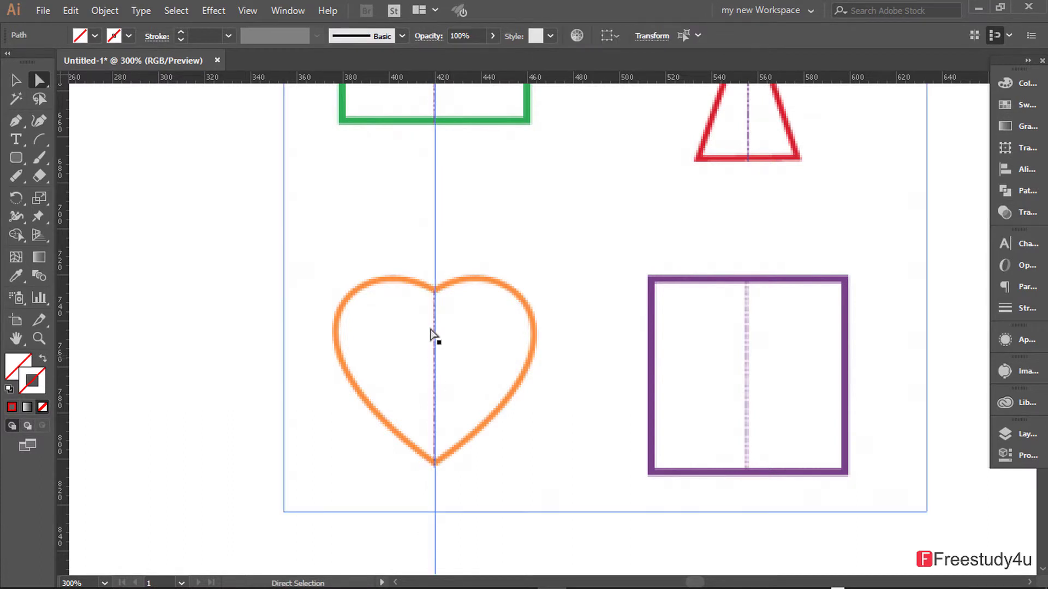
{"action": "scroll", "coordinate": [333, 310], "scroll_direction": "up", "scroll_amount": 1}
{"action": "scroll", "coordinate": [332, 307], "scroll_direction": "up", "scroll_amount": 1}
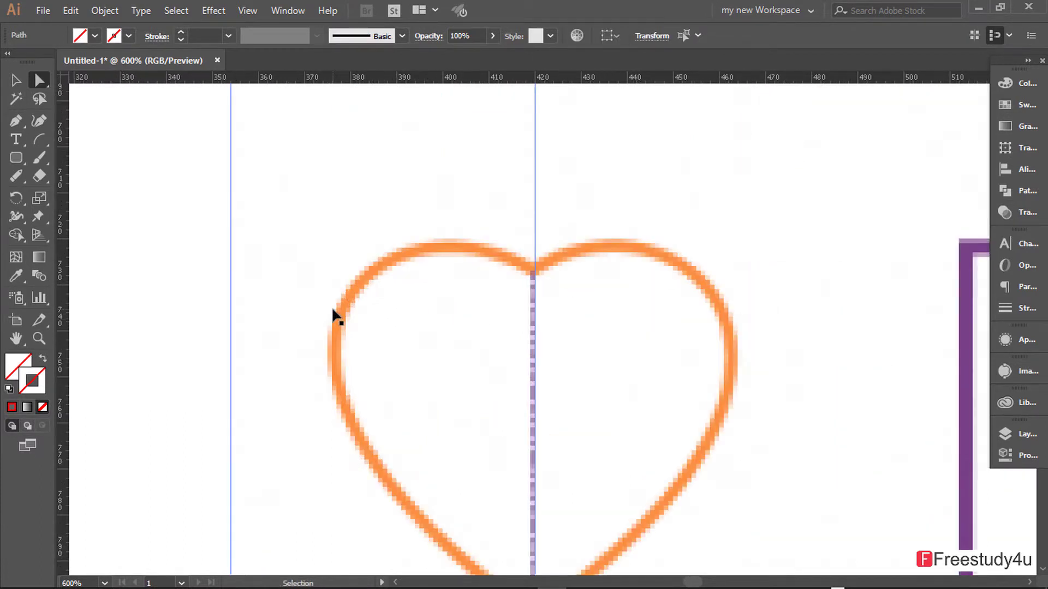
{"action": "left_click_drag", "start_coordinate": [604, 386], "coordinate": [545, 292]}
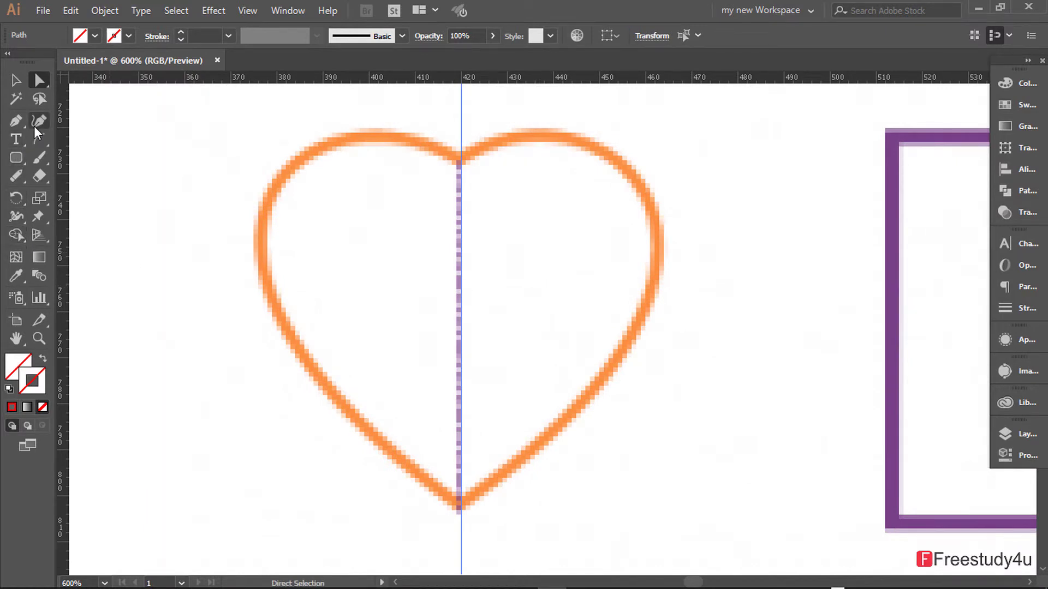
- Trace the heart's left half with the Pen tool, closing the path at the top centre
{"action": "left_click", "coordinate": [12, 123]}
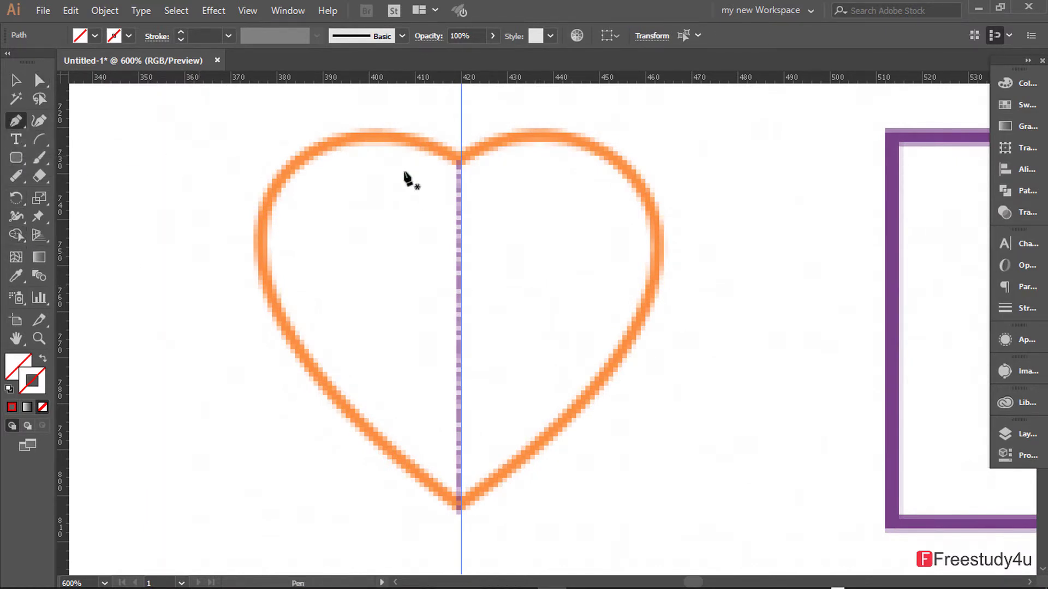
{"action": "left_click", "coordinate": [460, 160]}
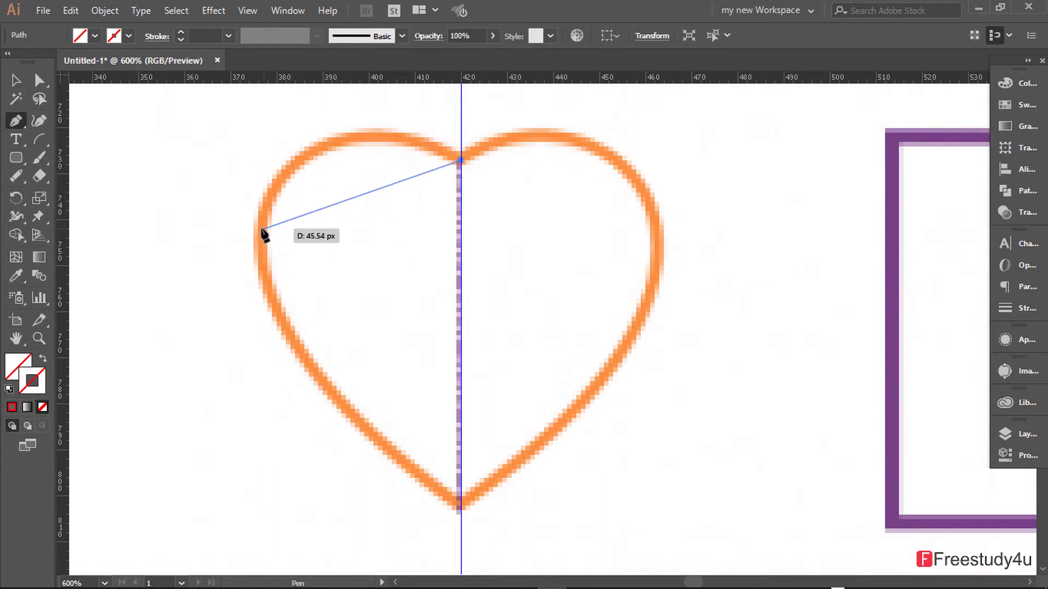
{"action": "left_click_drag", "start_coordinate": [258, 230], "coordinate": [210, 383]}
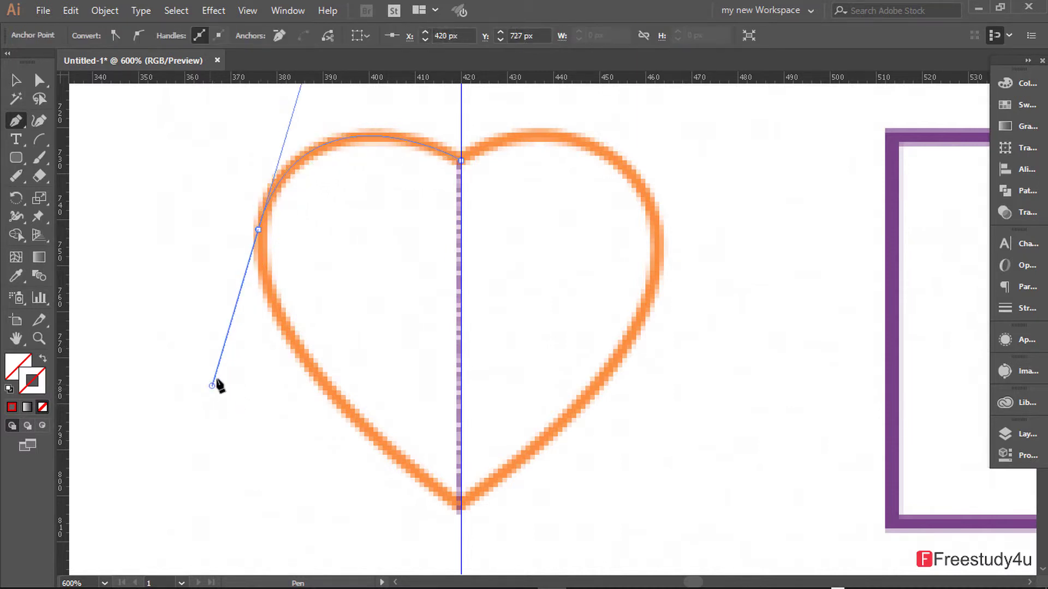
{"action": "left_click", "coordinate": [258, 230]}
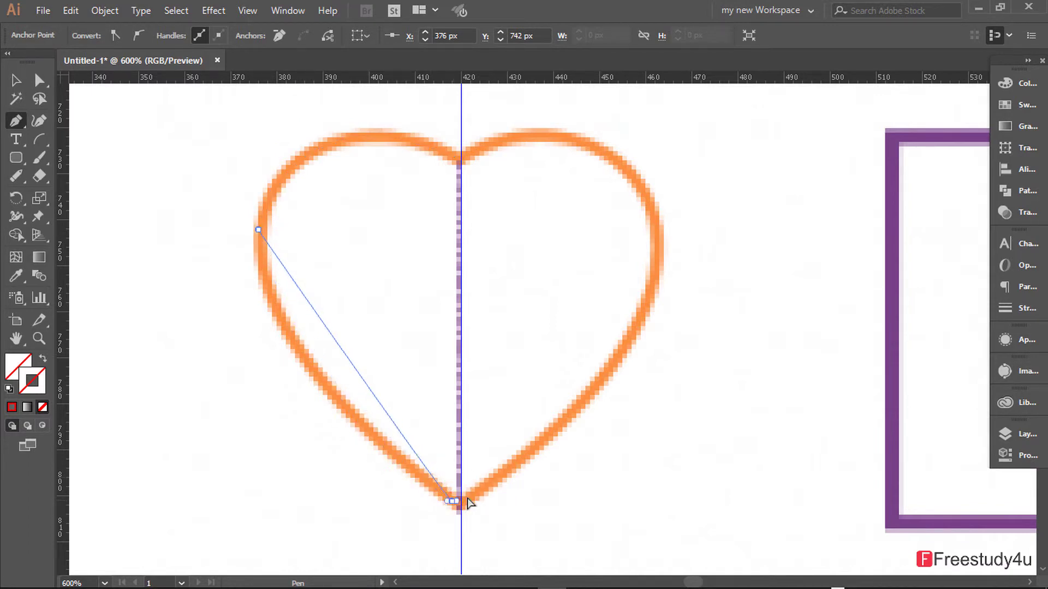
{"action": "mouse_move", "coordinate": [453, 501]}
{"action": "left_mouse_down"}
{"action": "mouse_move", "coordinate": [627, 568]}
{"action": "mouse_move", "coordinate": [652, 522]}
{"action": "left_mouse_up"}
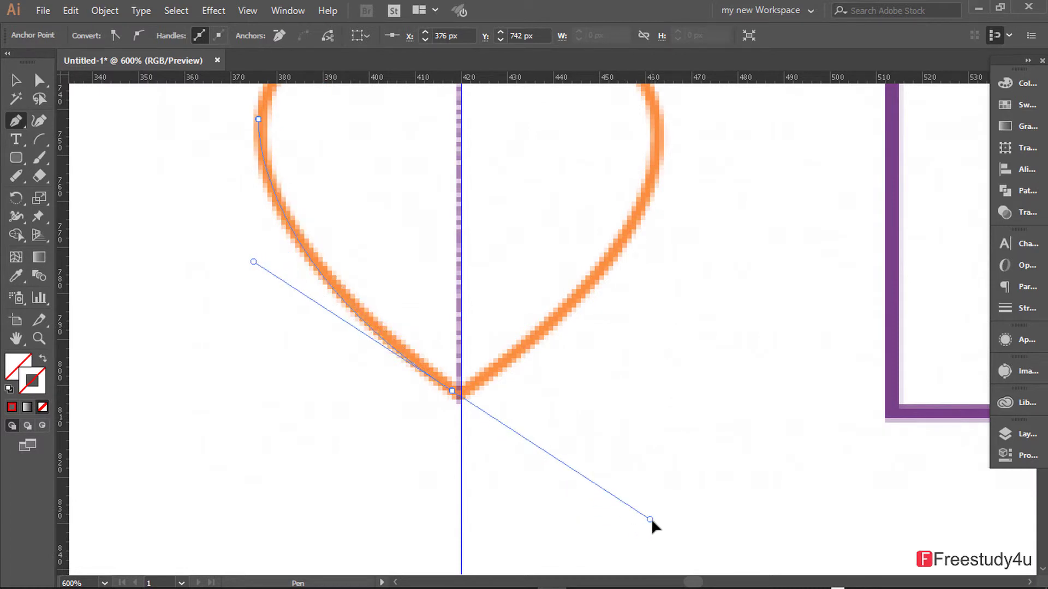
{"action": "left_click", "coordinate": [452, 391]}
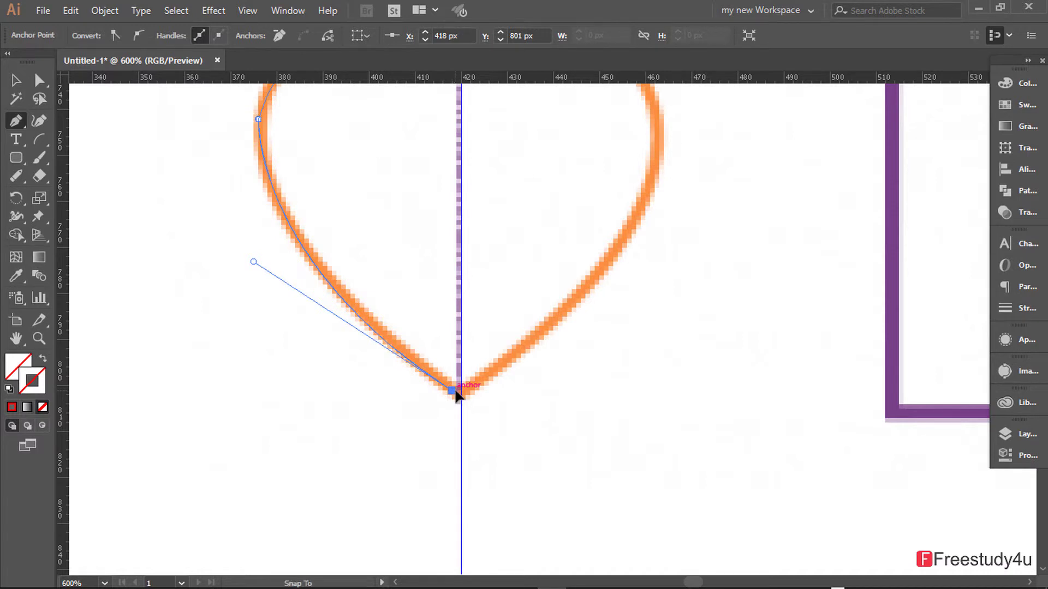
{"action": "key", "text": "ctrl"}
{"action": "left_click_drag", "start_coordinate": [453, 391], "coordinate": [461, 397]}
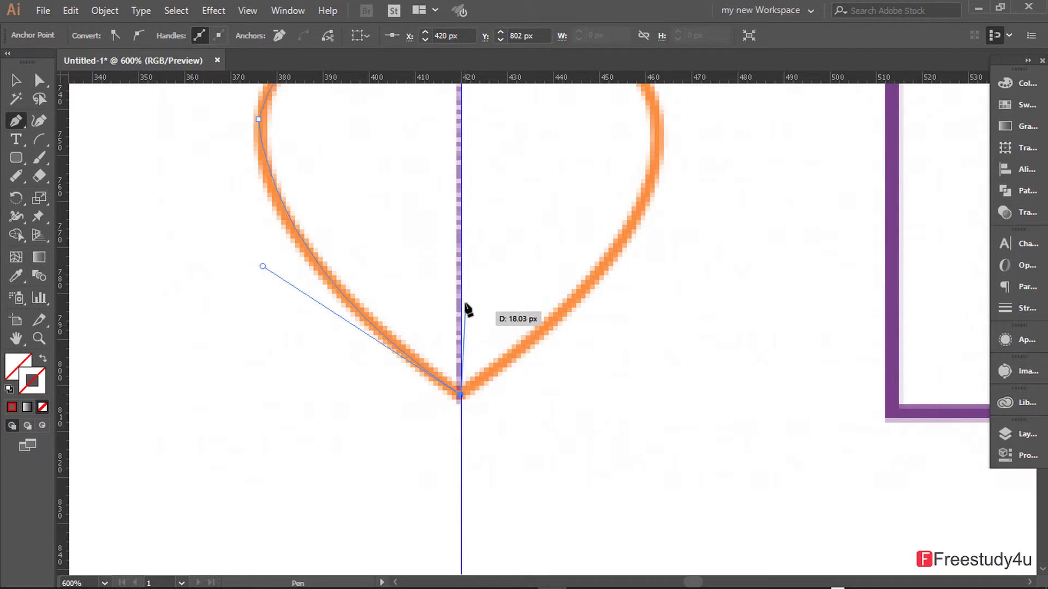
{"action": "scroll", "coordinate": [475, 300], "scroll_direction": "up", "scroll_amount": 3}
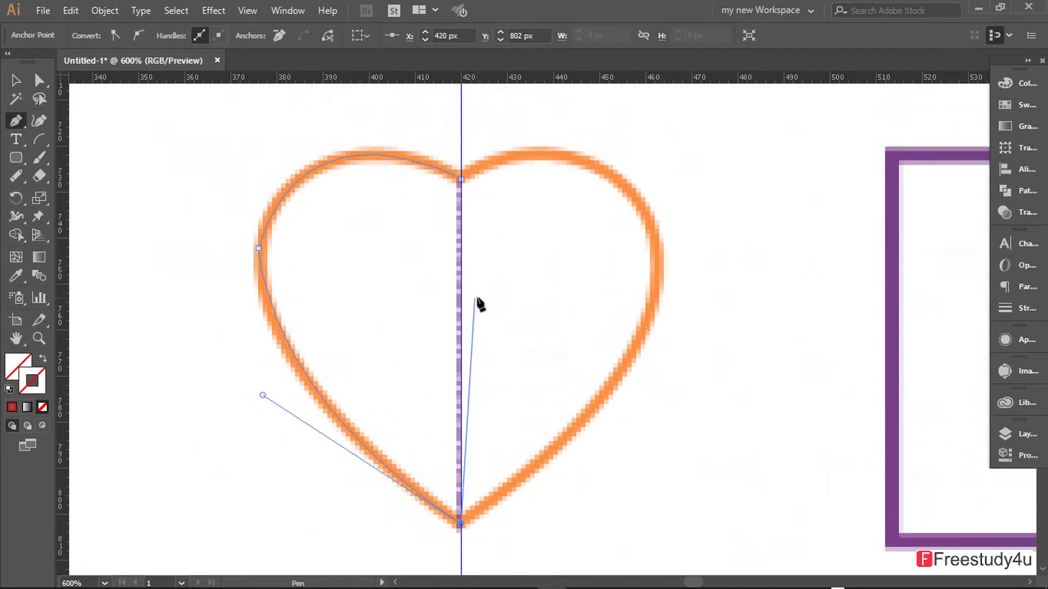
{"action": "left_click", "coordinate": [461, 179]}
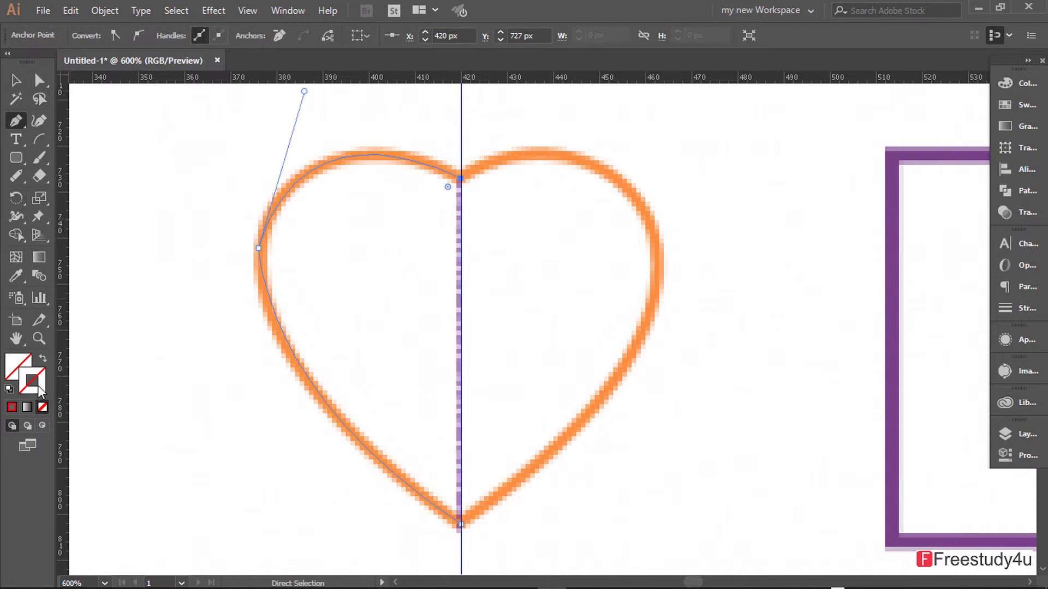
- Give the half-heart default white fill and black stroke, then reshape its upper and lower-left curves
{"action": "key", "text": "d"}
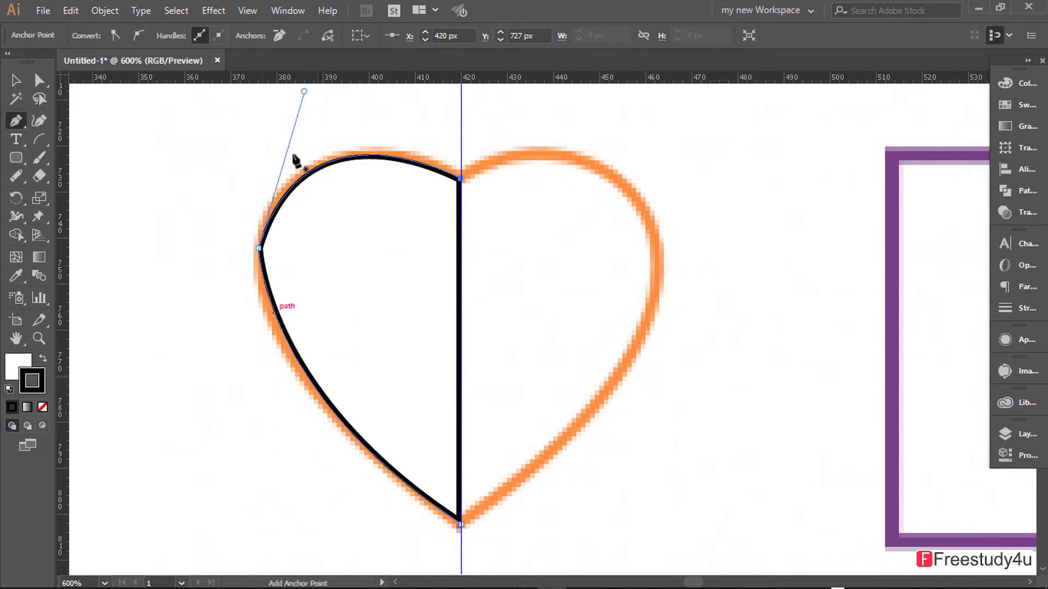
{"action": "key", "text": "a"}
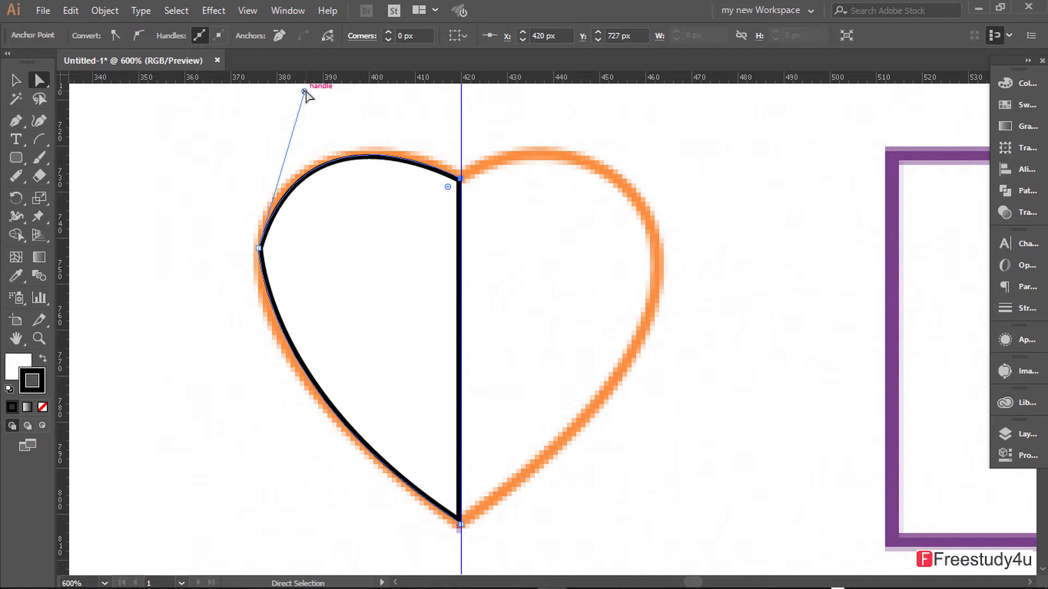
{"action": "mouse_move", "coordinate": [304, 91]}
{"action": "left_mouse_down"}
{"action": "mouse_move", "coordinate": [296, 228]}
{"action": "mouse_move", "coordinate": [285, 231]}
{"action": "left_mouse_up"}
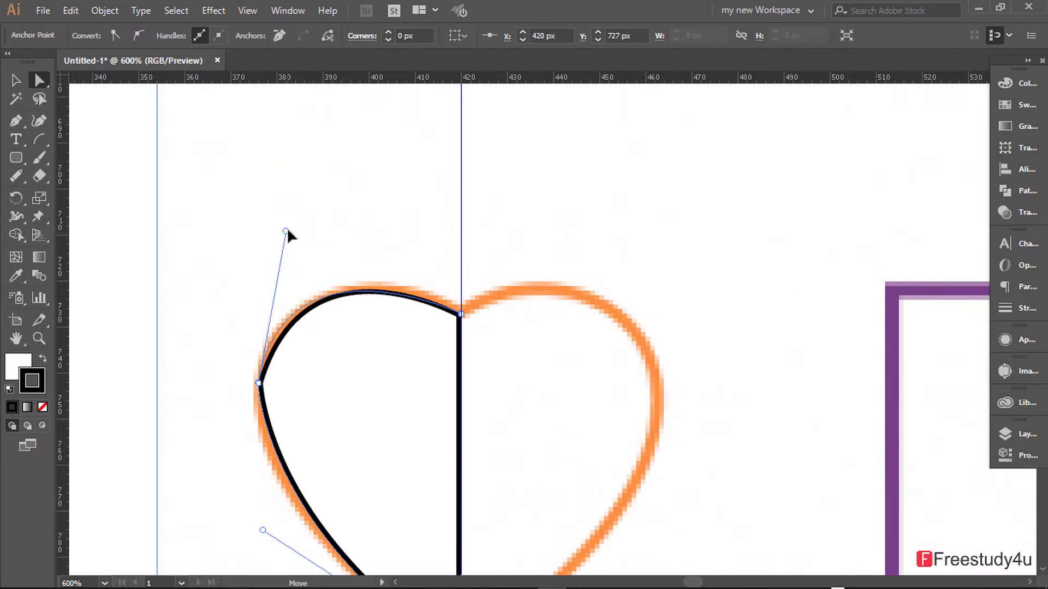
{"action": "left_click", "coordinate": [206, 370]}
{"action": "left_click", "coordinate": [259, 384]}
{"action": "left_click", "coordinate": [259, 384]}
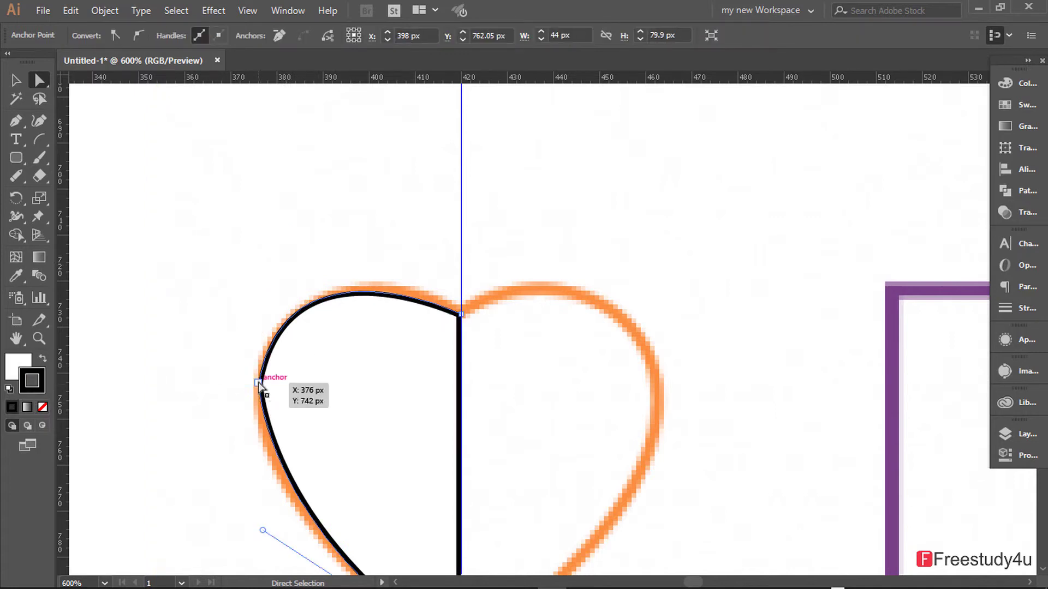
{"action": "left_click_drag", "start_coordinate": [322, 402], "coordinate": [297, 235]}
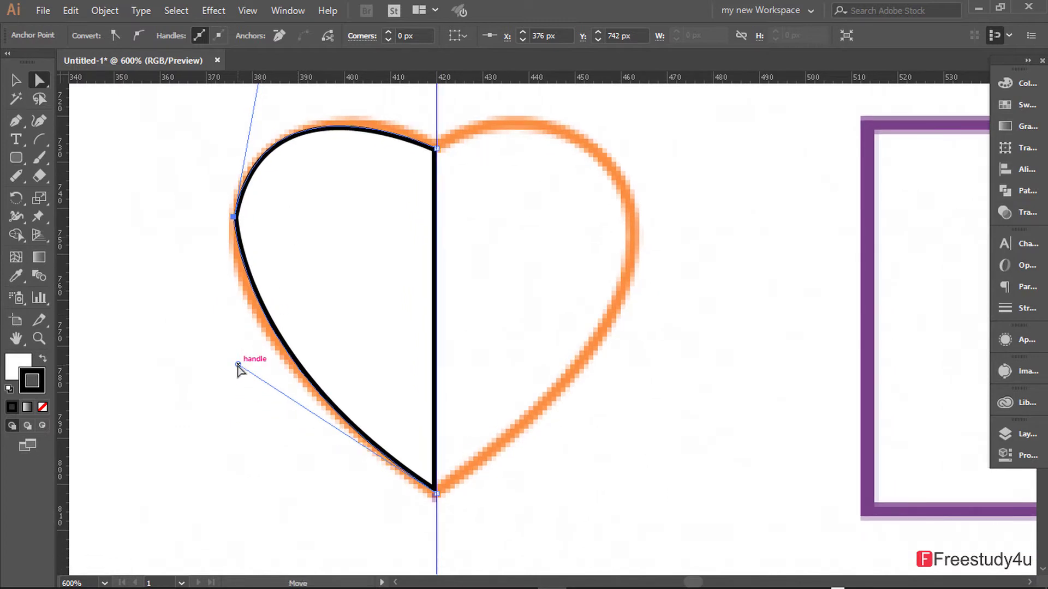
{"action": "left_click_drag", "start_coordinate": [238, 365], "coordinate": [228, 369]}
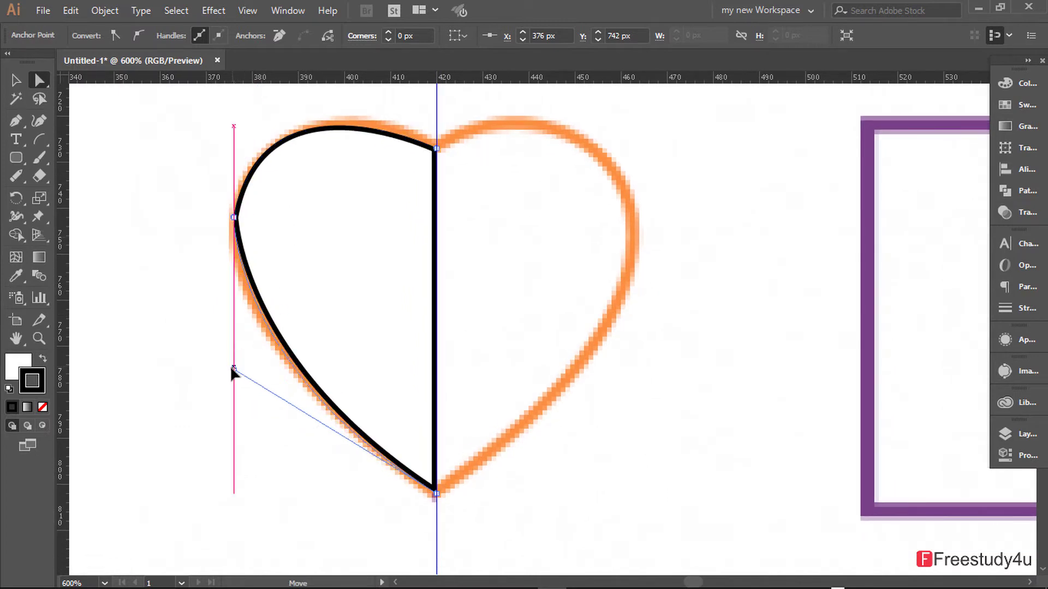
- Make the top centre anchor smooth and fine-tune the handles to follow the heart outline
{"action": "left_click", "coordinate": [308, 282]}
{"action": "left_click", "coordinate": [190, 185]}
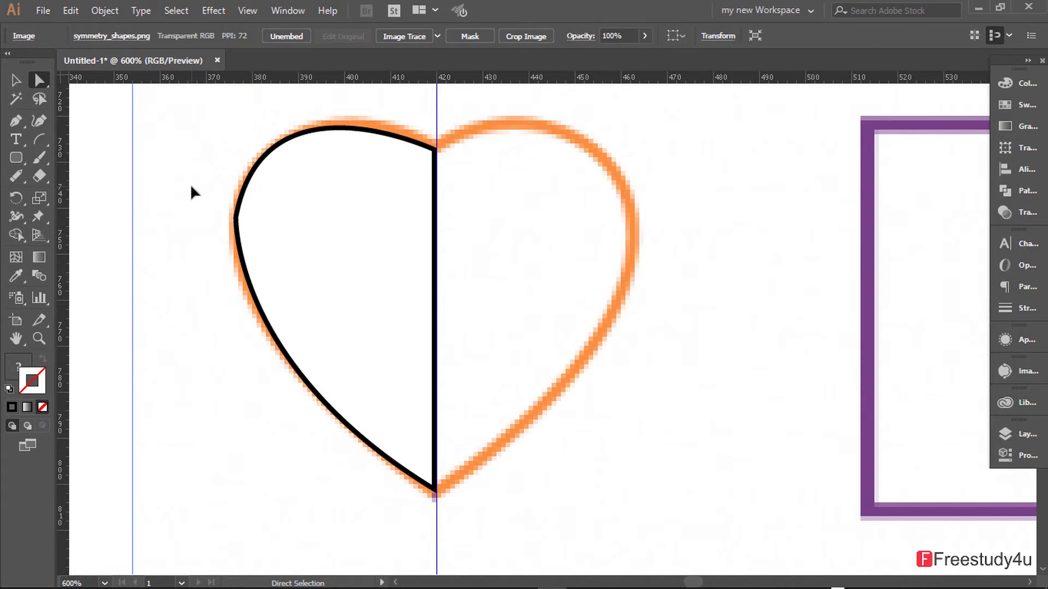
{"action": "left_click_drag", "start_coordinate": [234, 216], "coordinate": [236, 218]}
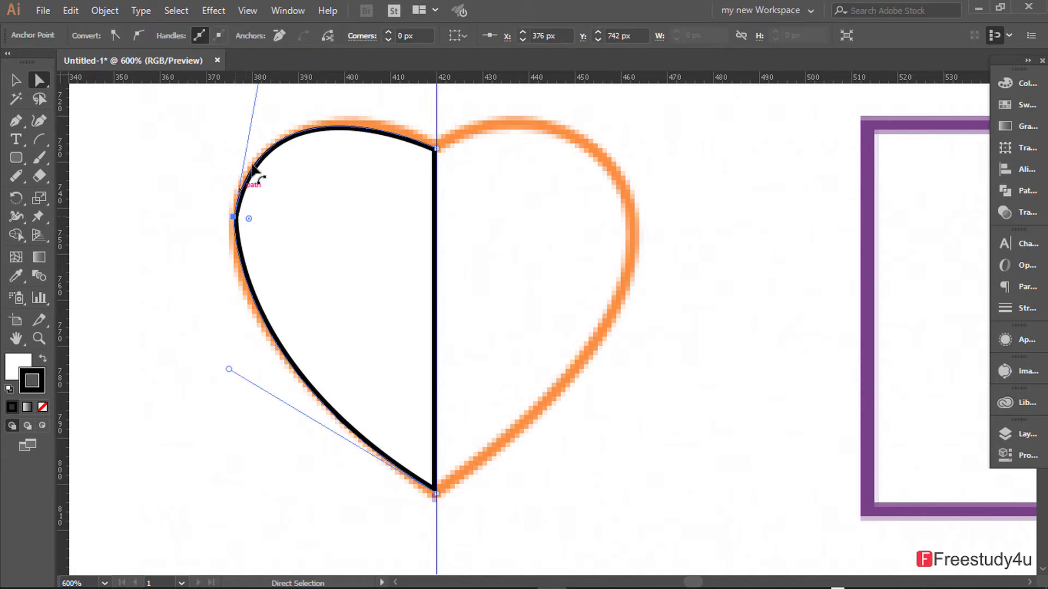
{"action": "scroll", "coordinate": [306, 235], "scroll_direction": "up", "scroll_amount": 2}
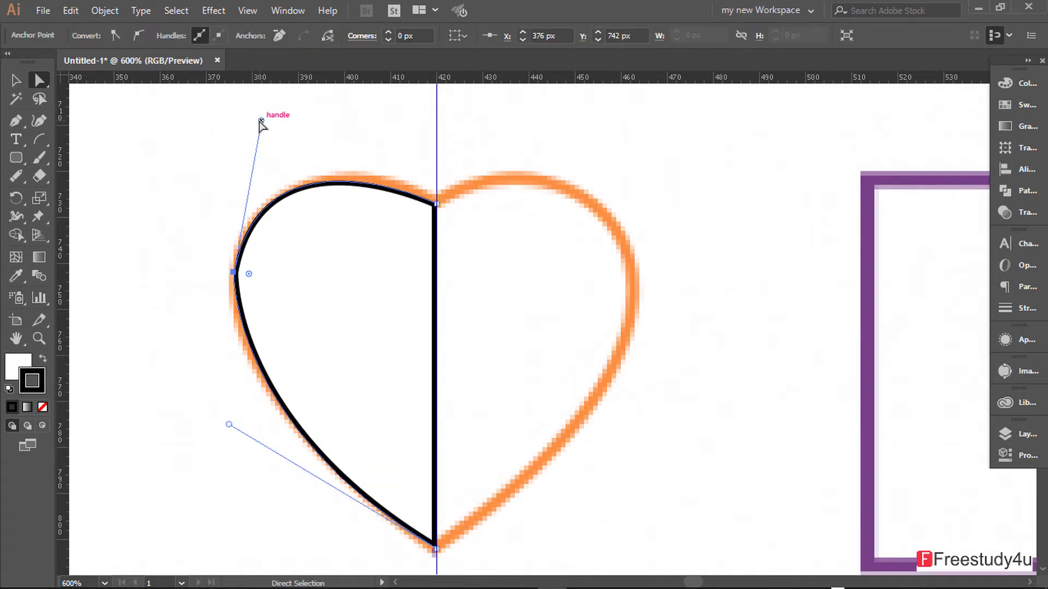
{"action": "left_click_drag", "start_coordinate": [261, 121], "coordinate": [248, 116]}
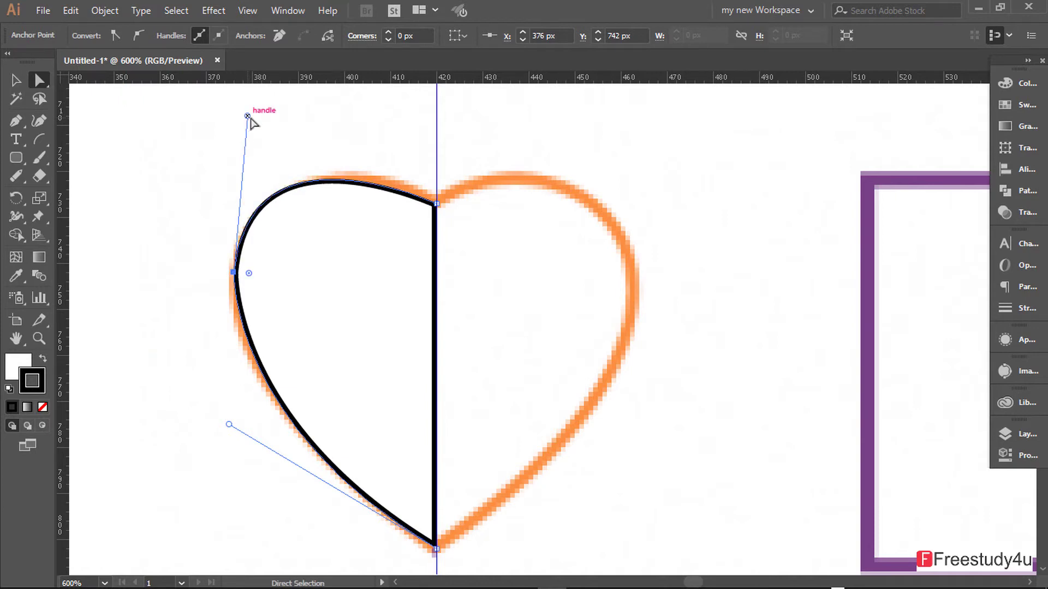
{"action": "left_click", "coordinate": [436, 204]}
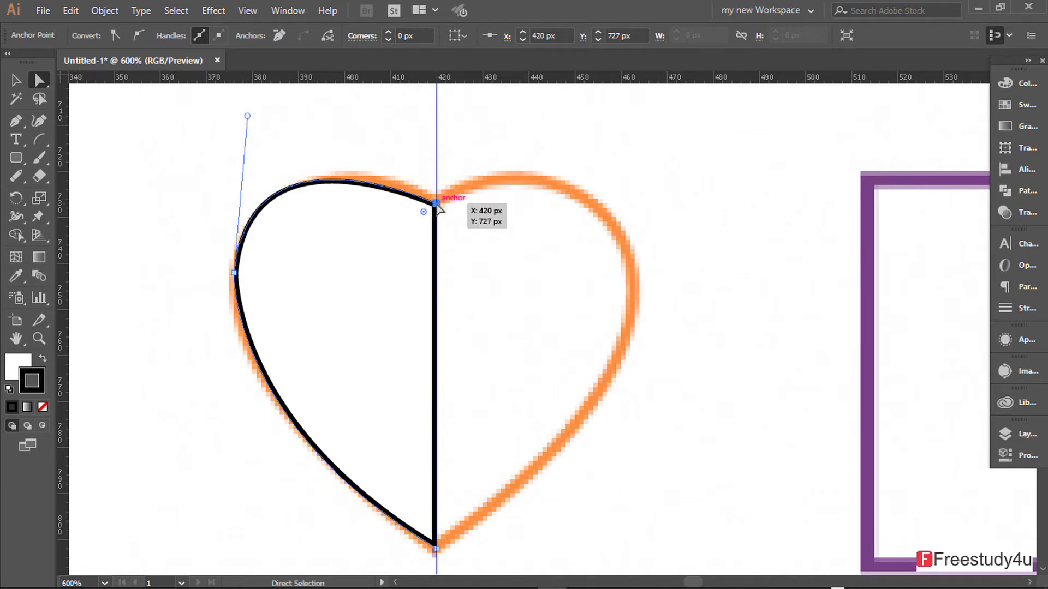
{"action": "left_click", "coordinate": [138, 35]}
{"action": "left_click_drag", "start_coordinate": [486, 281], "coordinate": [436, 204]}
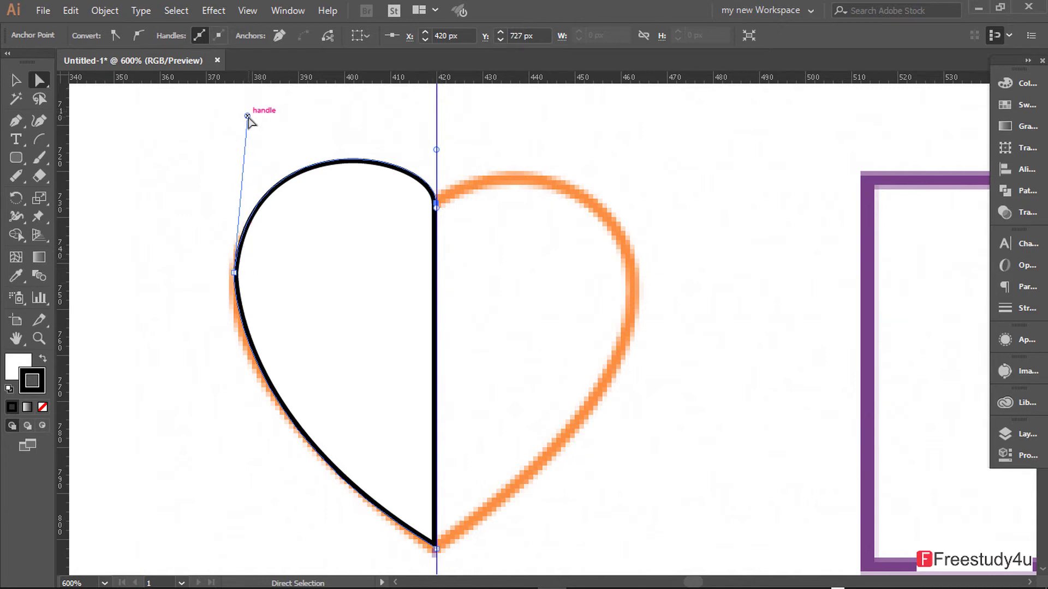
{"action": "left_click_drag", "start_coordinate": [247, 115], "coordinate": [233, 116]}
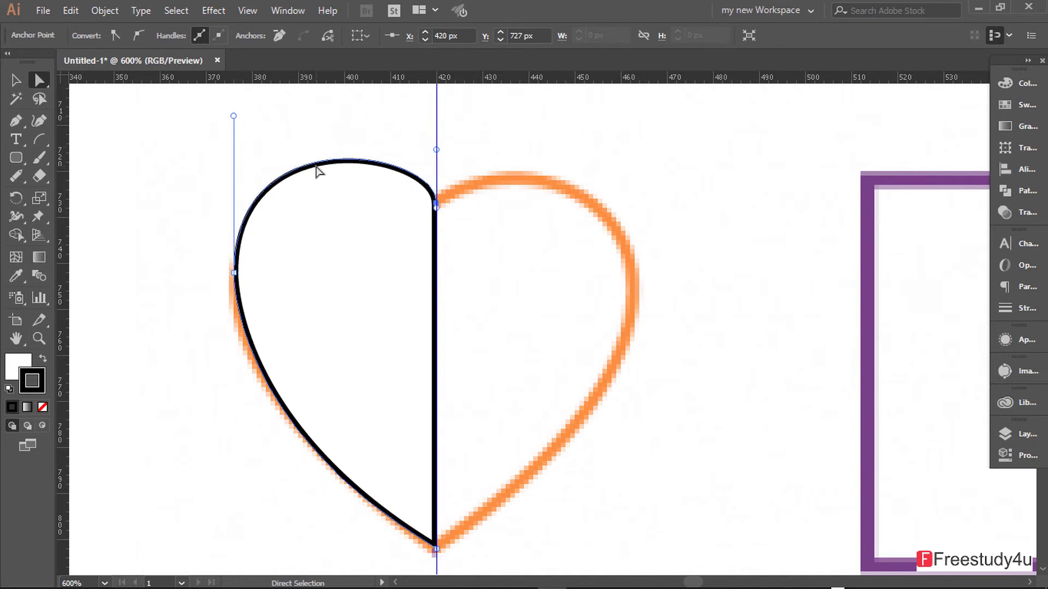
{"action": "key", "text": "Down"}
{"action": "key", "text": "Down"}
{"action": "key", "text": "Up"}
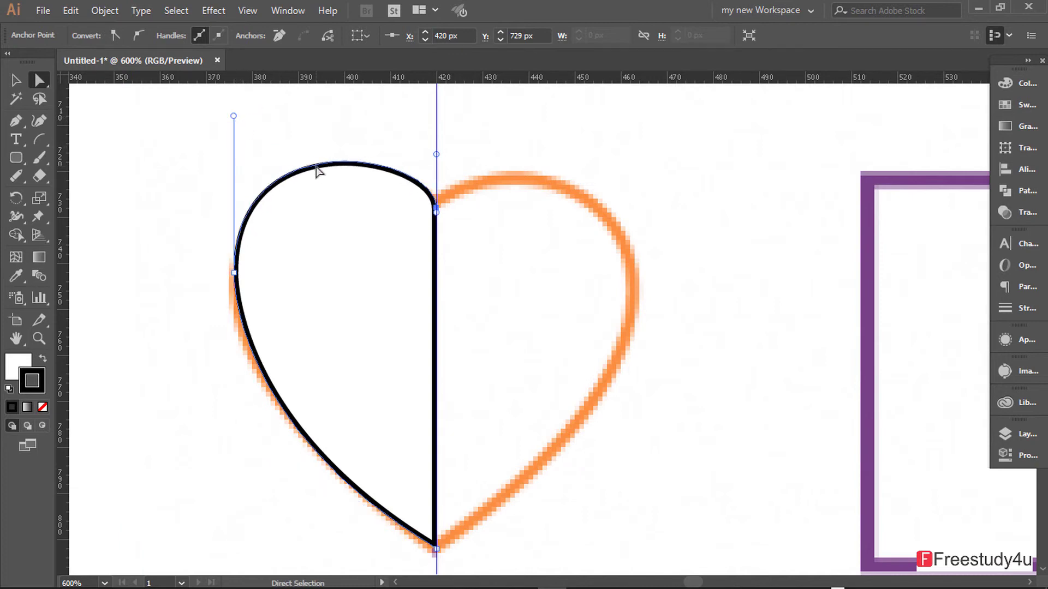
- Nudge the traced half-heart down slightly
{"action": "left_click", "coordinate": [15, 80]}
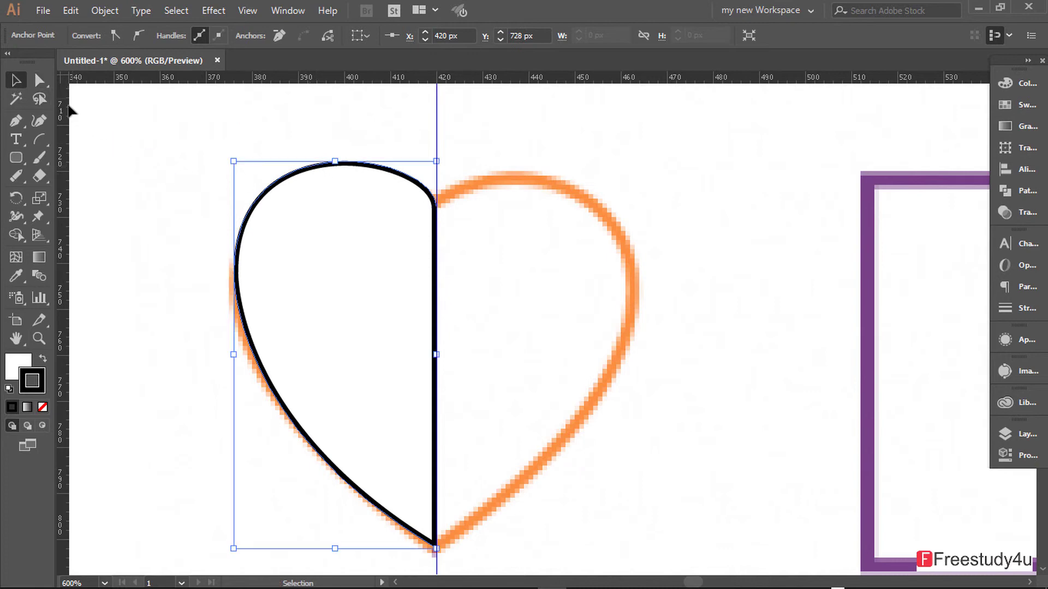
{"action": "key", "text": "Down"}
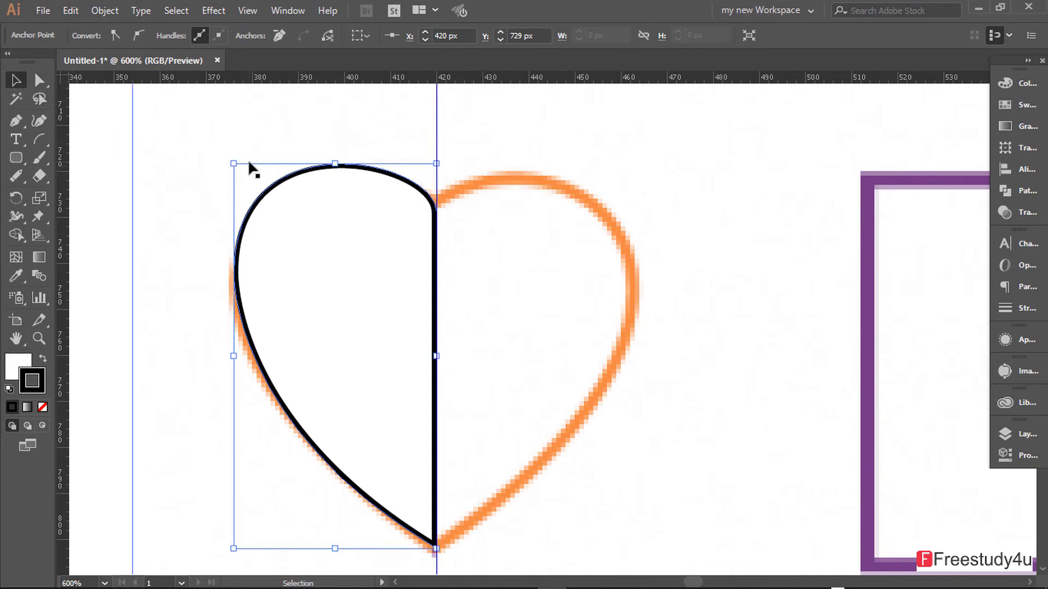
{"action": "left_click", "coordinate": [254, 166]}
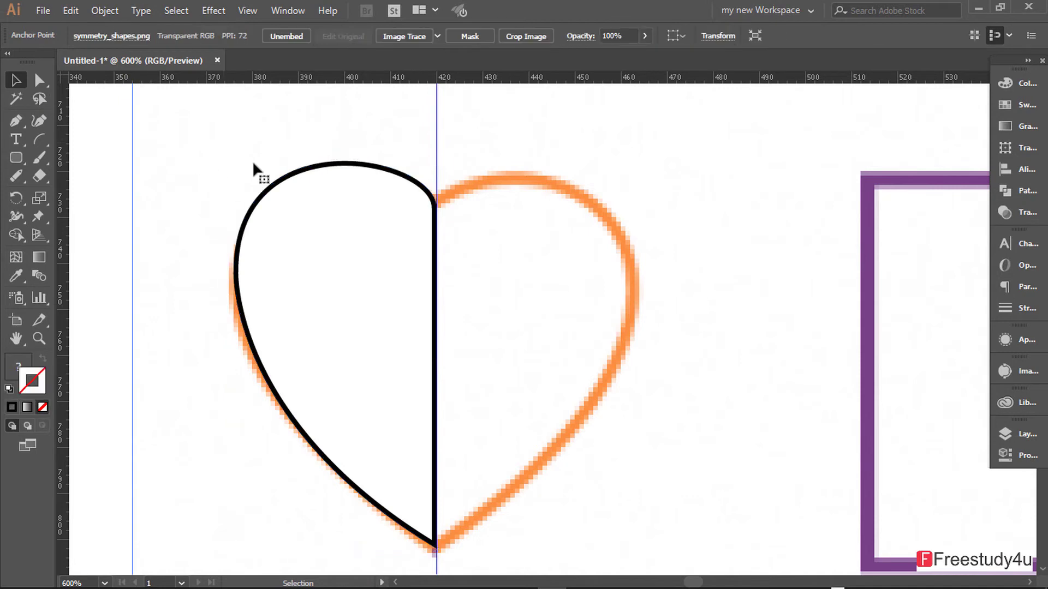
{"action": "left_click", "coordinate": [333, 164]}
{"action": "key", "text": "Down"}
{"action": "key", "text": "Down"}
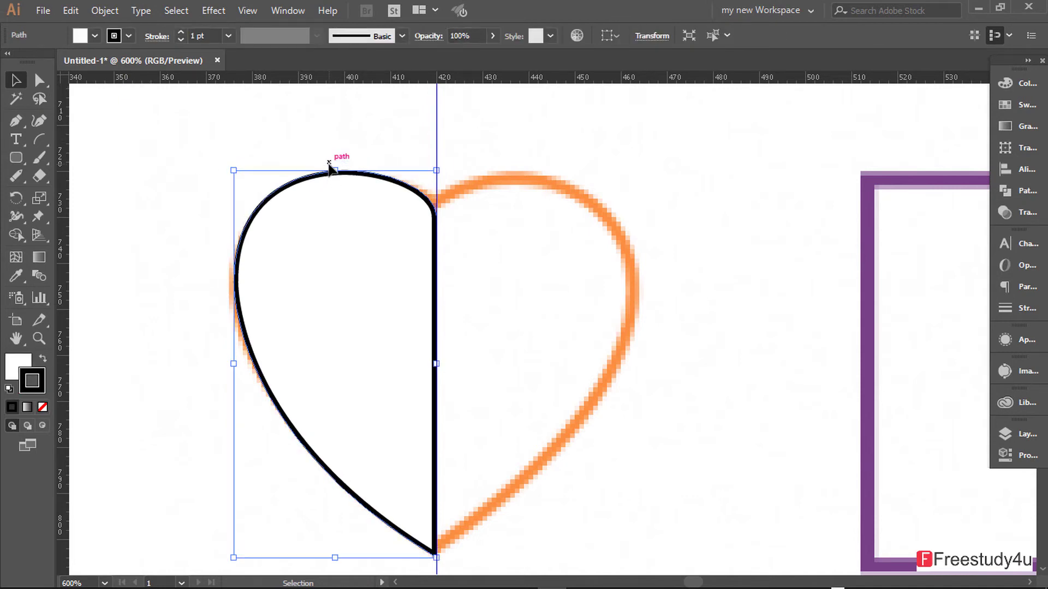
{"action": "left_click", "coordinate": [296, 136]}
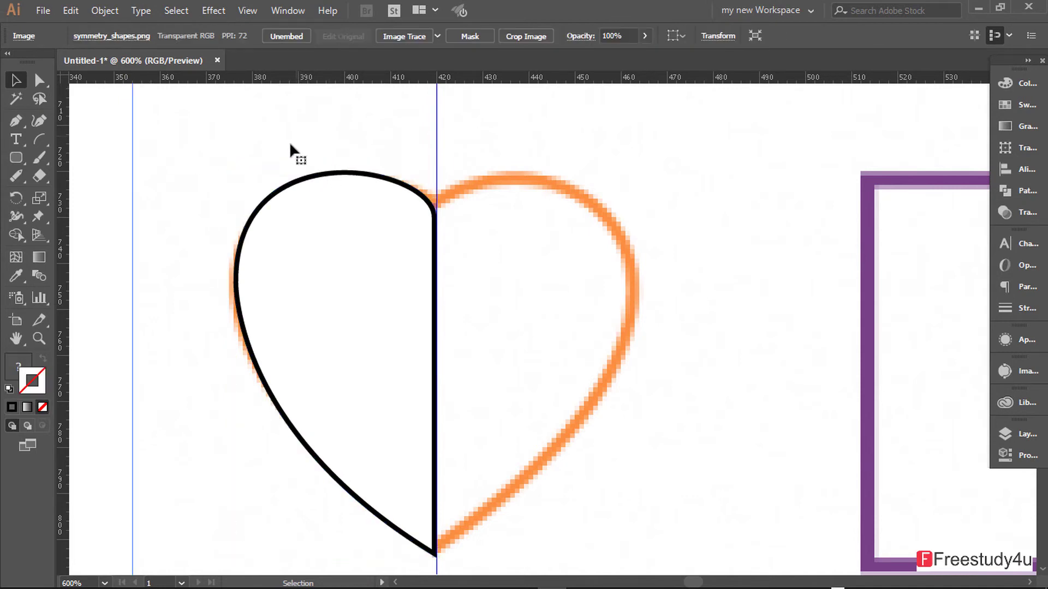
{"action": "left_click", "coordinate": [267, 204]}
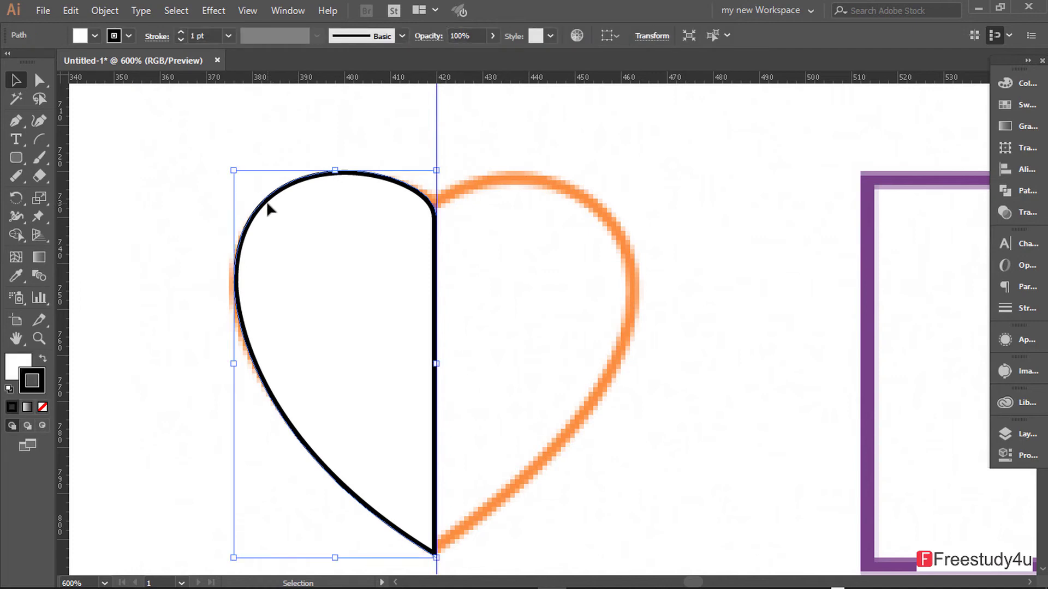
- Move the symmetrical-shapes reference image off to the right, clear of the half-heart
{"action": "scroll", "coordinate": [272, 206], "scroll_direction": "down", "scroll_amount": 2}
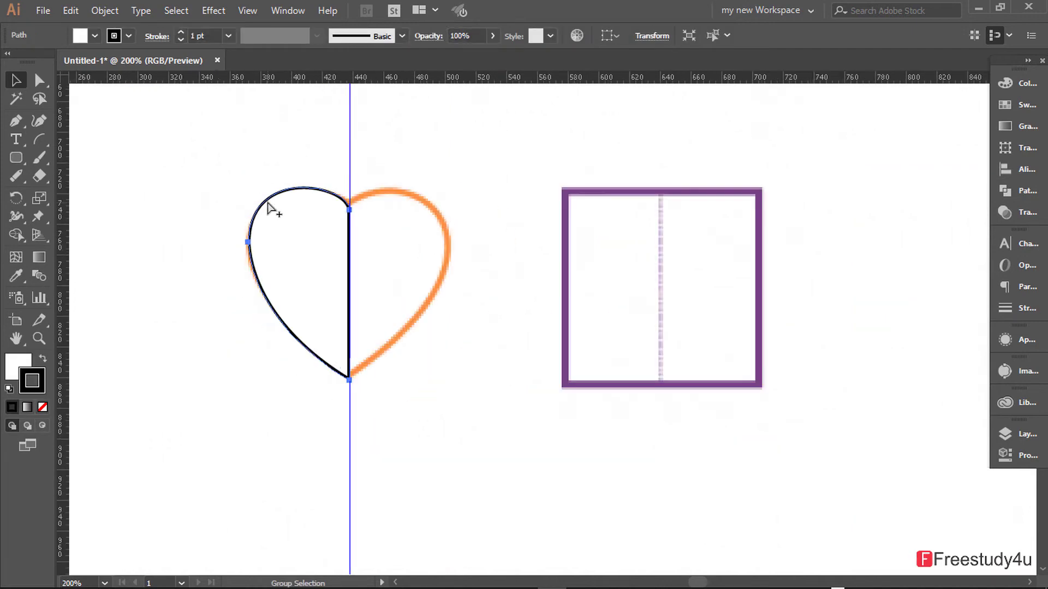
{"action": "scroll", "coordinate": [270, 200], "scroll_direction": "down", "scroll_amount": 1}
{"action": "key", "text": "v"}
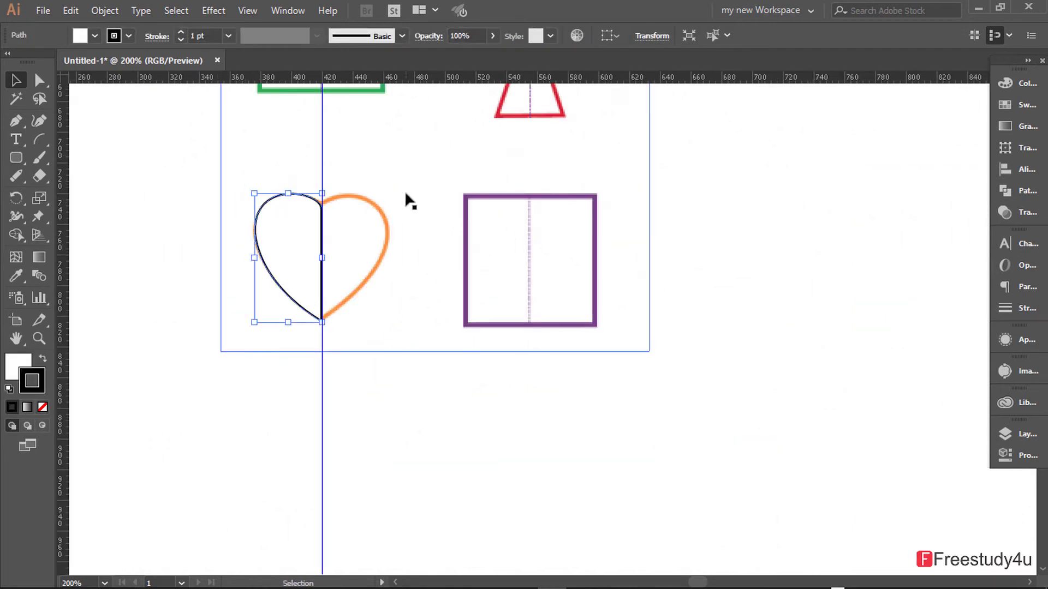
{"action": "left_click_drag", "start_coordinate": [407, 198], "coordinate": [708, 319]}
{"action": "left_click_drag", "start_coordinate": [607, 339], "coordinate": [710, 359]}
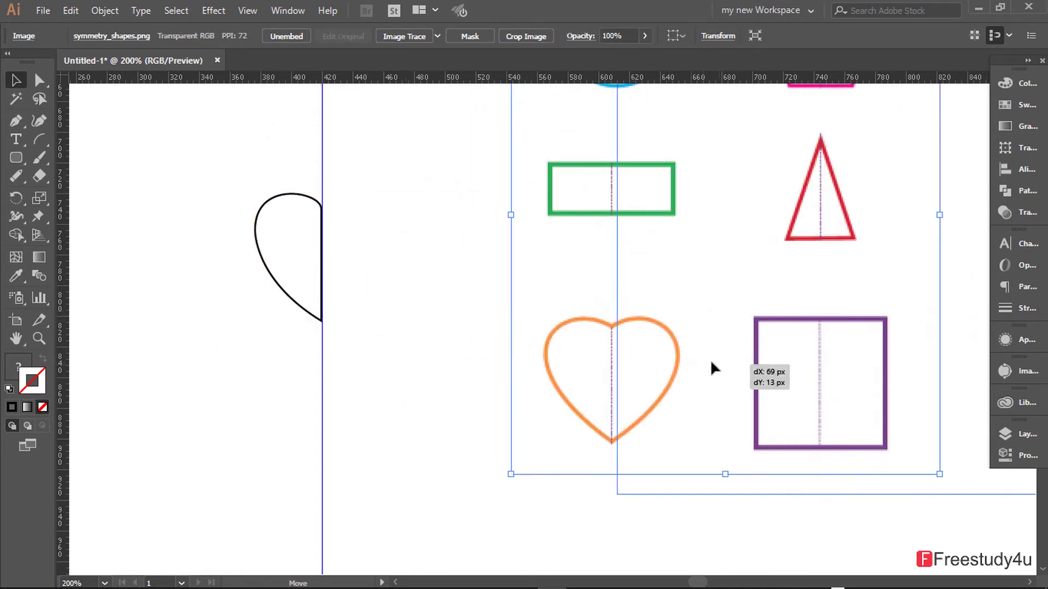
{"action": "scroll", "coordinate": [262, 218], "scroll_direction": "up", "scroll_amount": 2}
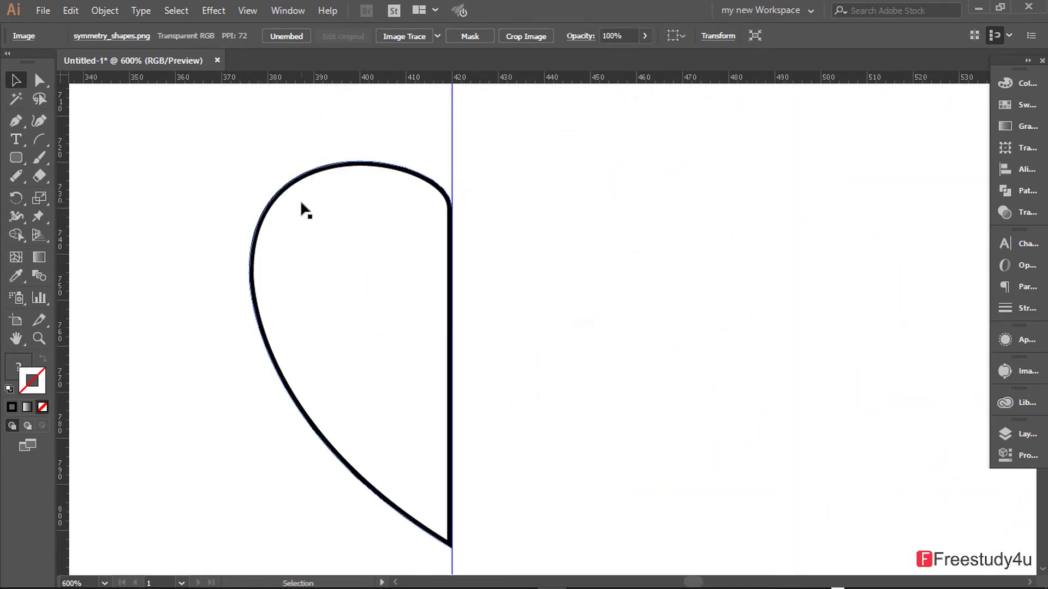
- Reflect a vertical copy of the half-heart and move it right to meet the original
{"action": "left_click", "coordinate": [319, 181]}
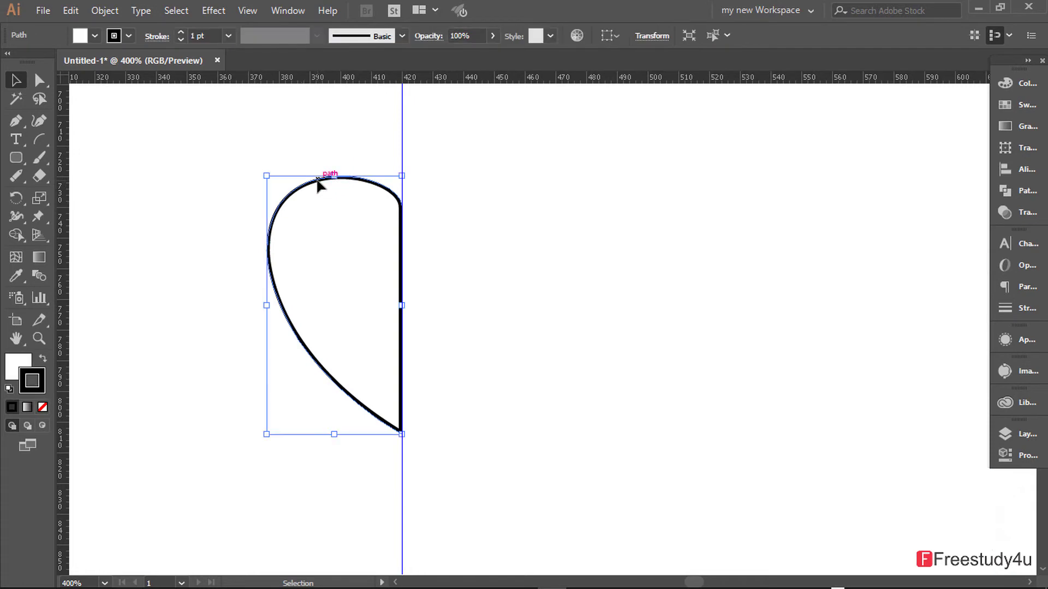
{"action": "right_click", "coordinate": [317, 180]}
{"action": "mouse_move", "coordinate": [364, 404]}
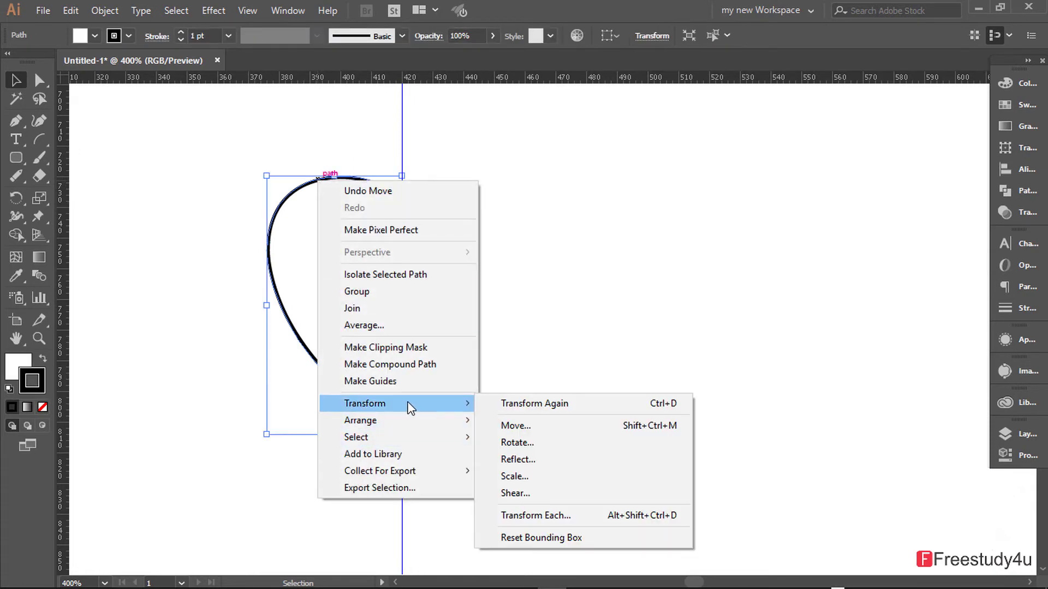
{"action": "left_click", "coordinate": [539, 461]}
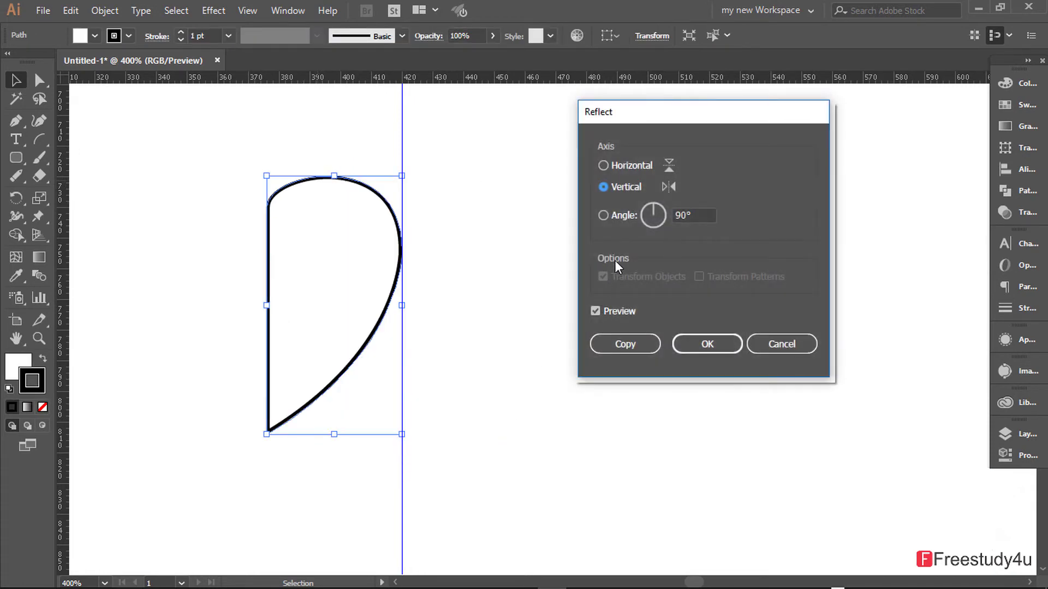
{"action": "left_click", "coordinate": [642, 334]}
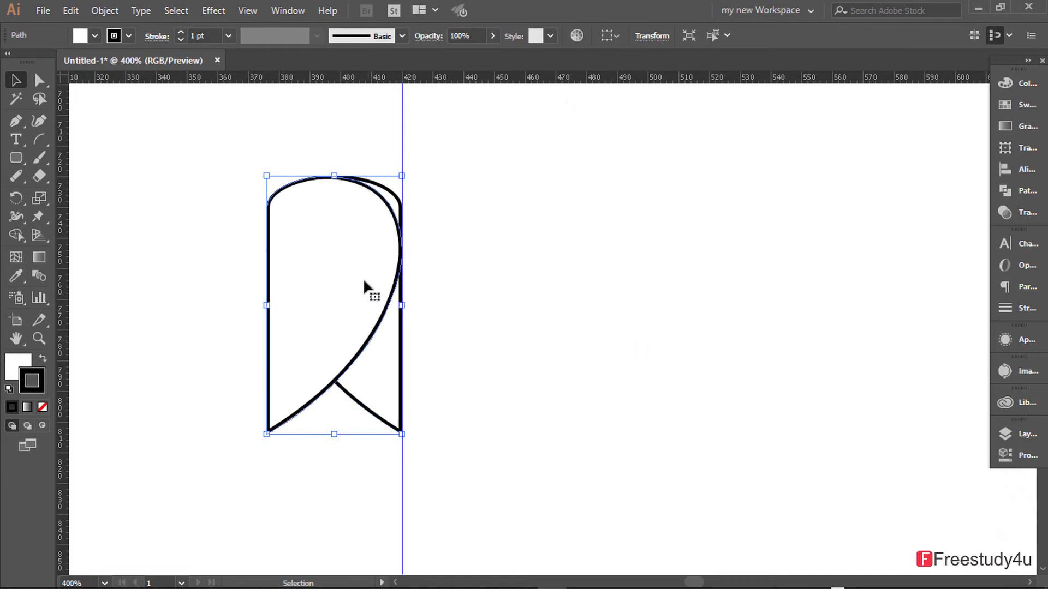
{"action": "left_click_drag", "start_coordinate": [384, 290], "coordinate": [519, 289]}
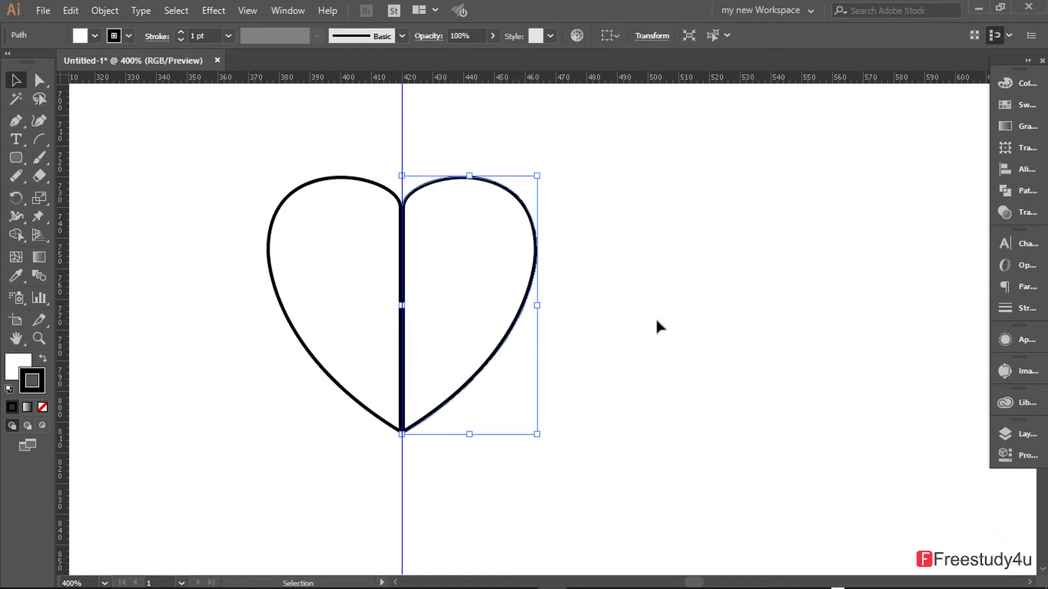
- Marquee-select both halves of the heart
{"action": "left_click", "coordinate": [657, 327]}
{"action": "left_click", "coordinate": [489, 293]}
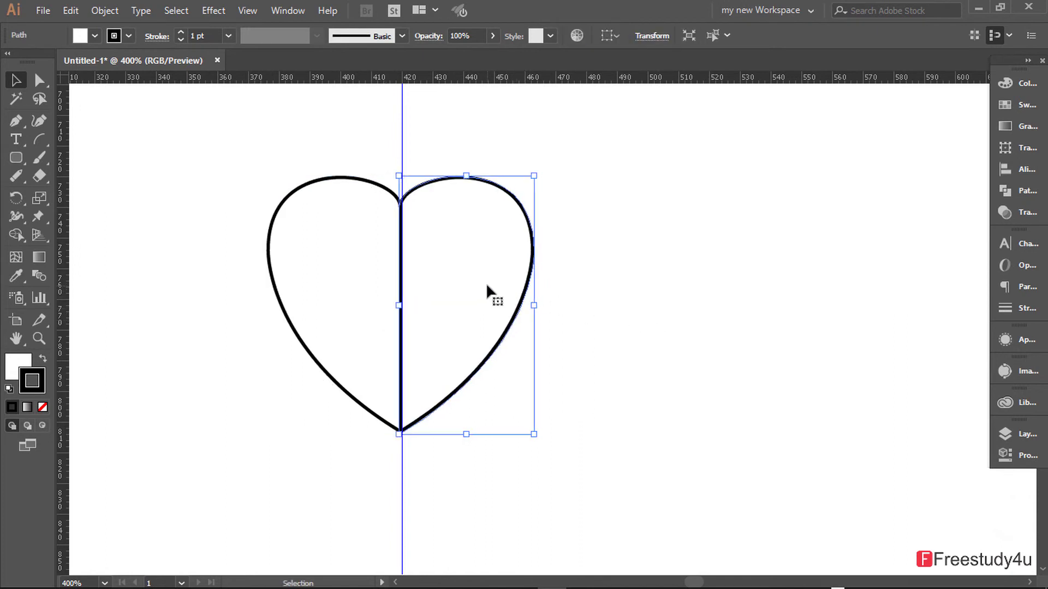
{"action": "left_click", "coordinate": [593, 278]}
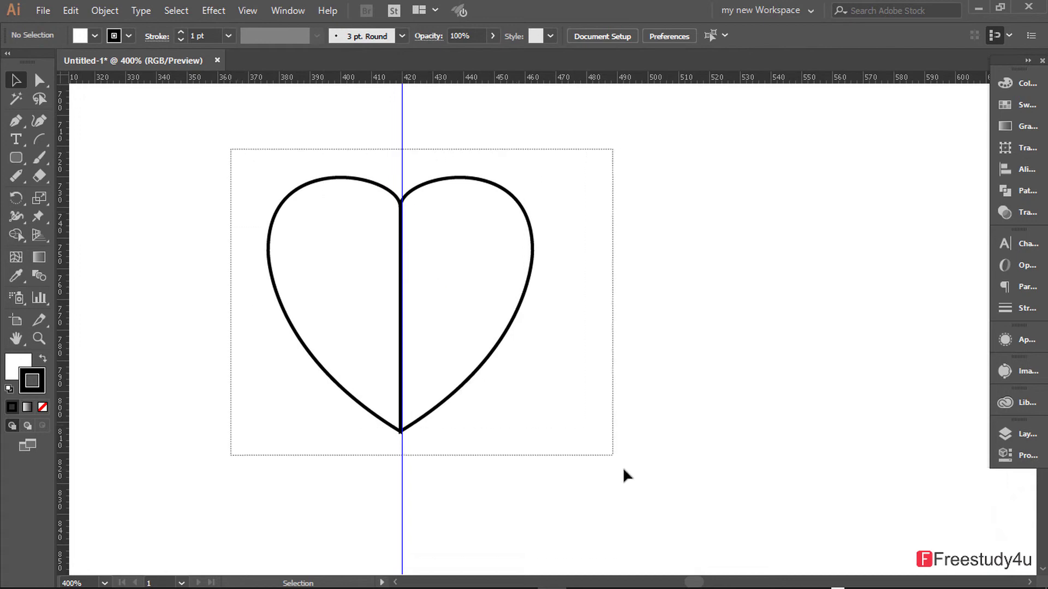
{"action": "left_click_drag", "start_coordinate": [229, 149], "coordinate": [624, 471]}
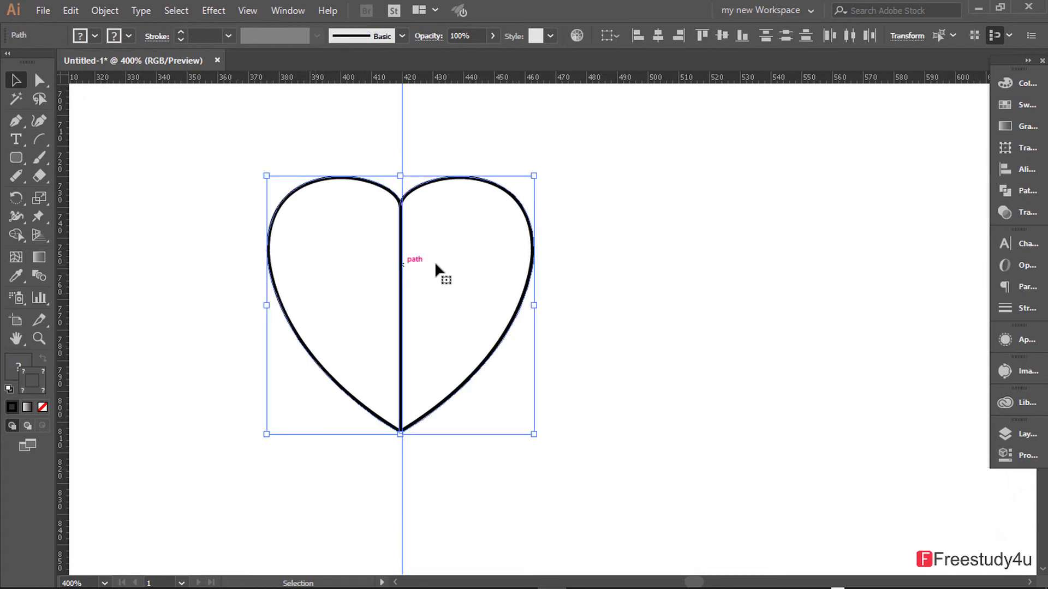
- Merge both heart halves into one shape with the Shape Builder Tool
{"action": "left_click", "coordinate": [16, 236]}
{"action": "left_click_drag", "start_coordinate": [15, 238], "coordinate": [64, 245]}
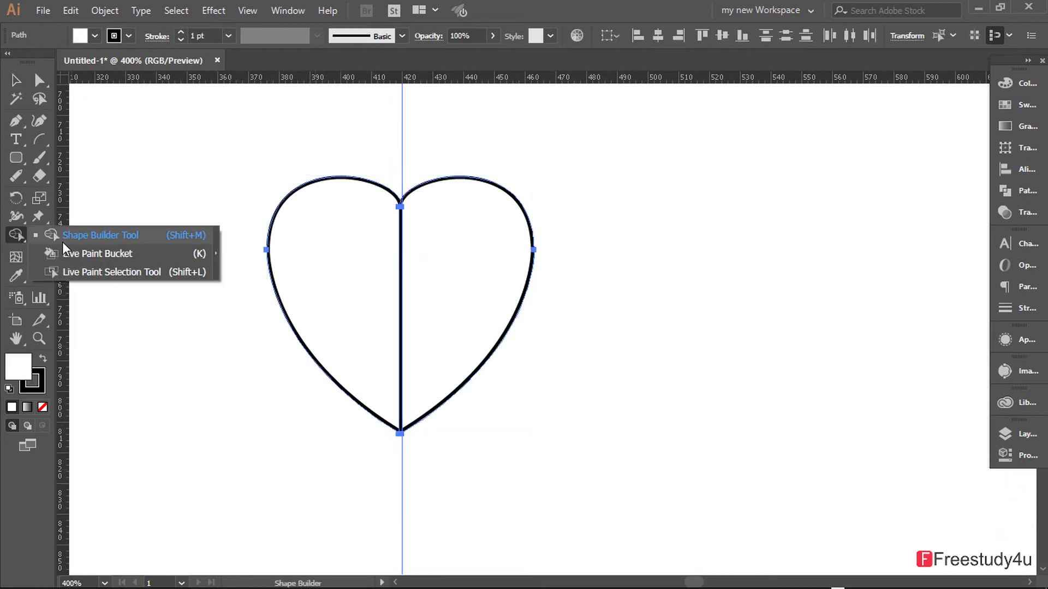
{"action": "left_click", "coordinate": [63, 243]}
{"action": "left_click_drag", "start_coordinate": [355, 275], "coordinate": [481, 274]}
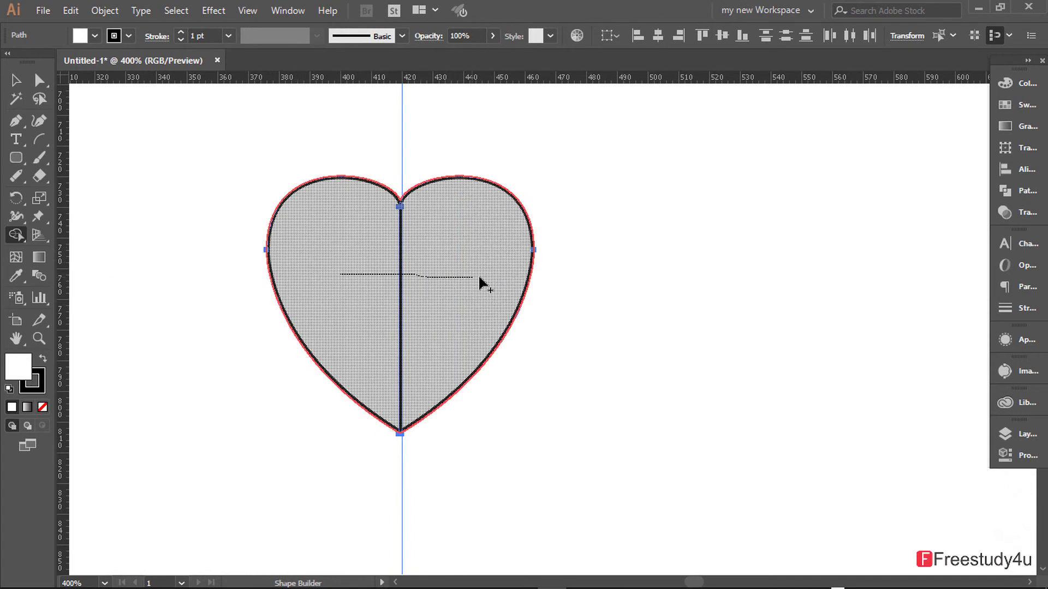
- Move the merged heart just right of the centre guide
{"action": "left_click", "coordinate": [16, 82]}
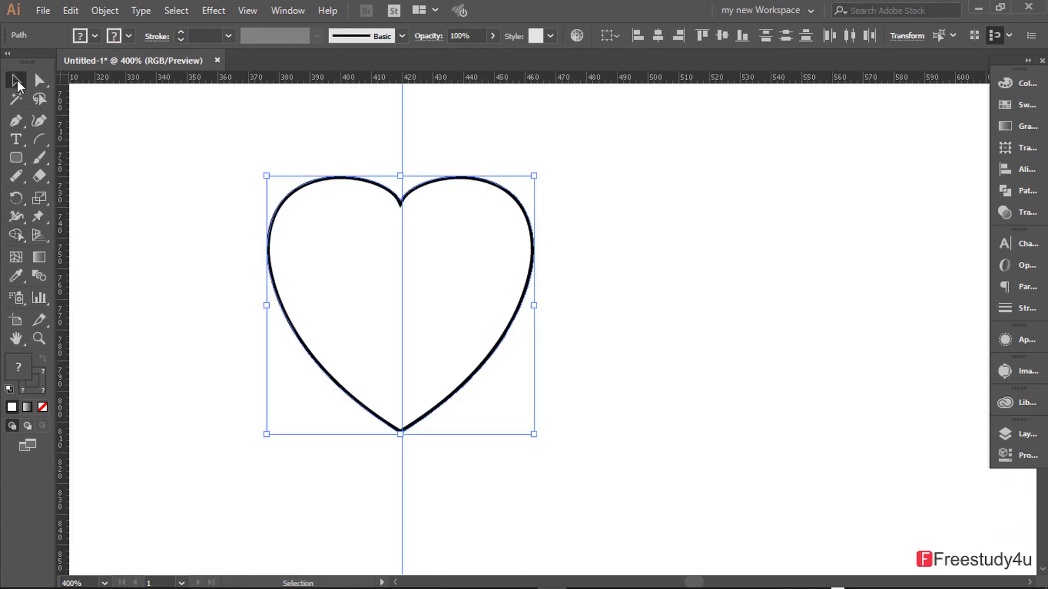
{"action": "left_click", "coordinate": [635, 184]}
{"action": "mouse_move", "coordinate": [435, 268]}
{"action": "left_mouse_down"}
{"action": "mouse_move", "coordinate": [666, 266]}
{"action": "mouse_move", "coordinate": [559, 267]}
{"action": "left_mouse_up"}
{"action": "left_click", "coordinate": [860, 326]}
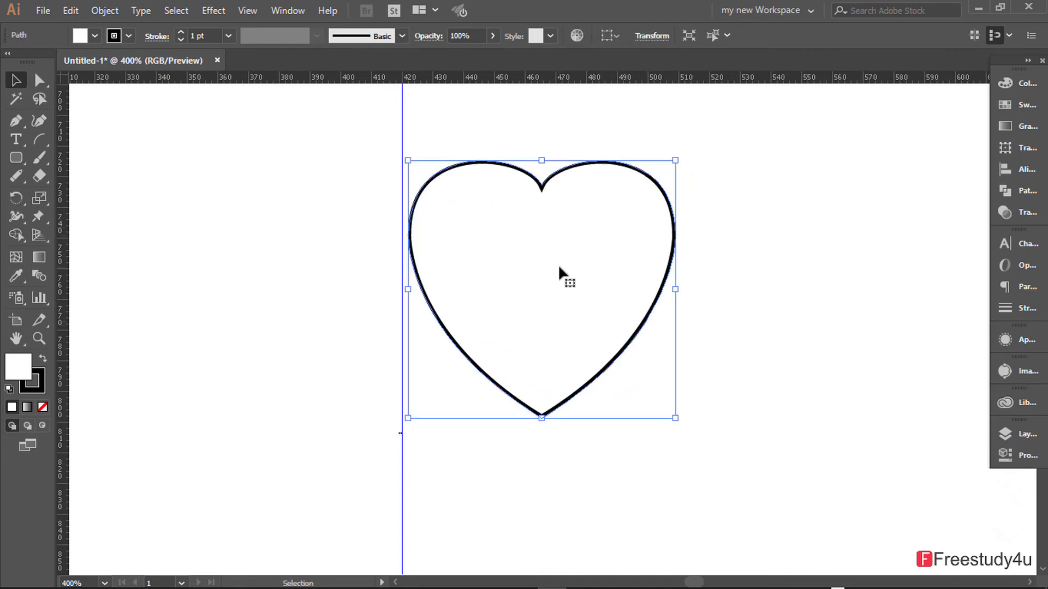
- Set both the heart's stroke and fill to the red swatch, then deselect it
{"action": "left_click", "coordinate": [127, 35]}
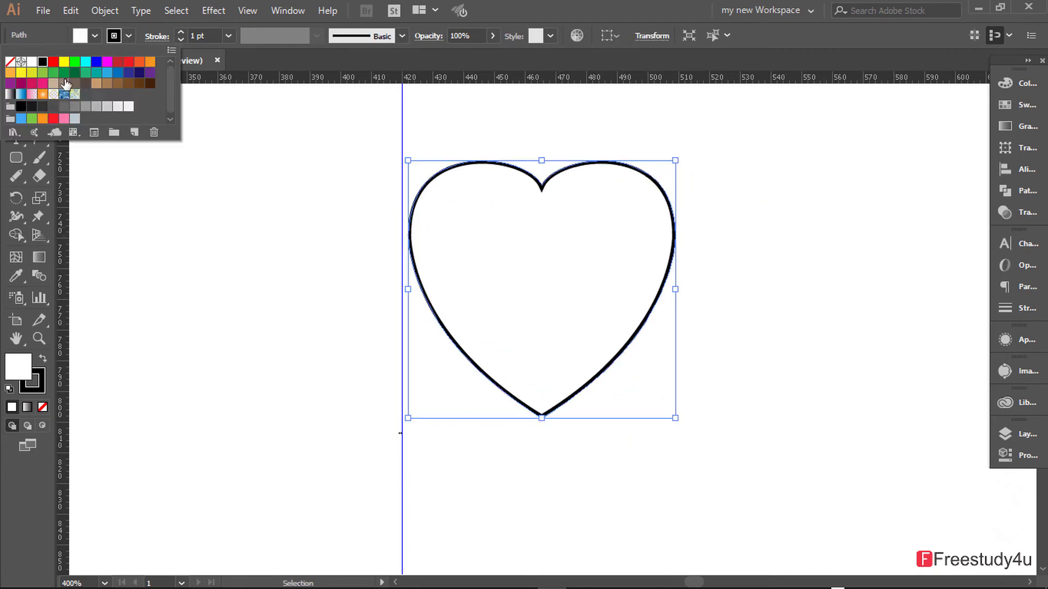
{"action": "left_click", "coordinate": [53, 61]}
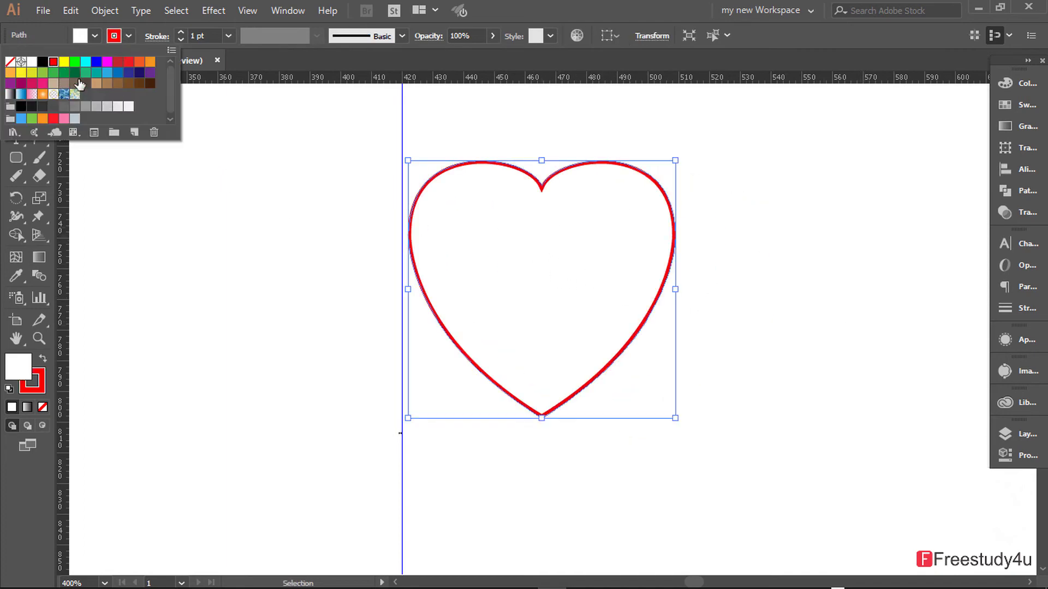
{"action": "left_click", "coordinate": [95, 32]}
{"action": "left_click", "coordinate": [94, 35]}
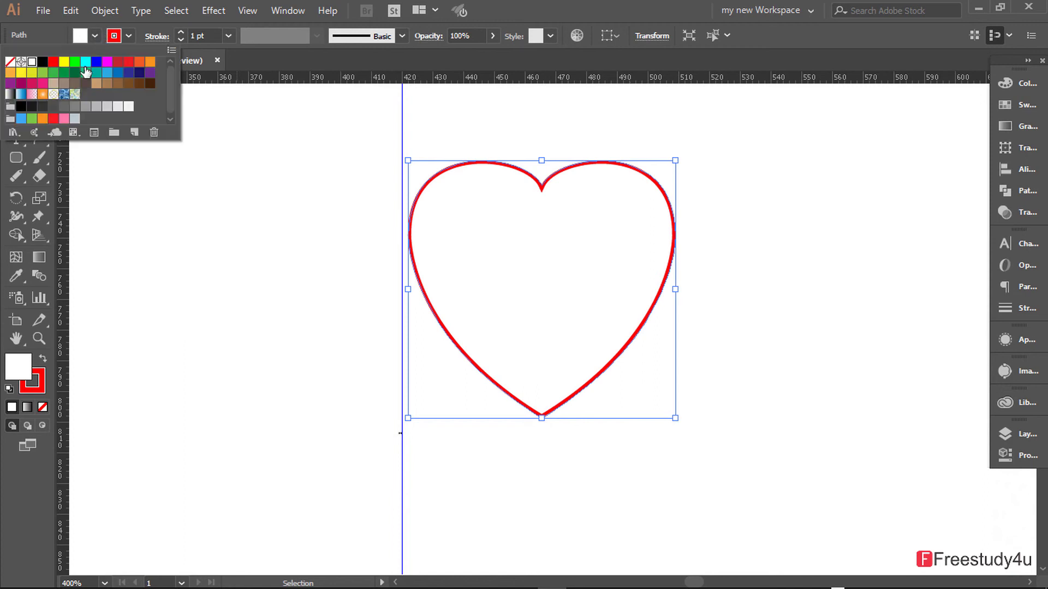
{"action": "left_click", "coordinate": [53, 61]}
{"action": "left_click", "coordinate": [259, 222]}
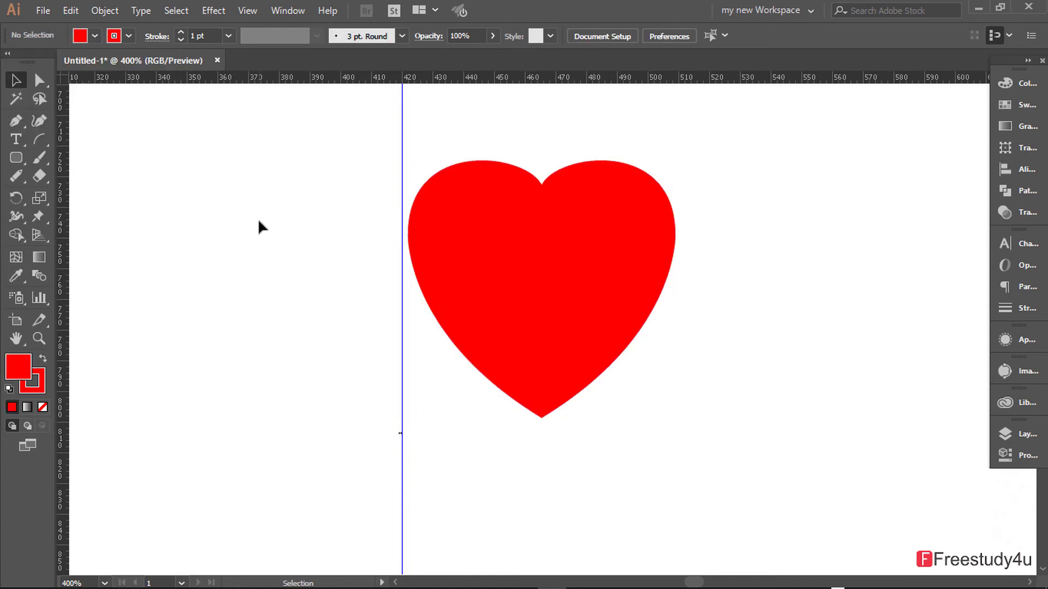
- Zoom out, select the red heart together with the shapes reference, and delete them
{"action": "key", "text": "ctrl+minus"}
{"action": "key", "text": "ctrl+minus"}
{"action": "scroll", "coordinate": [258, 228], "scroll_direction": "down", "scroll_amount": 2, "text": "alt"}
{"action": "scroll", "coordinate": [259, 228], "scroll_direction": "down", "scroll_amount": 2, "text": "alt"}
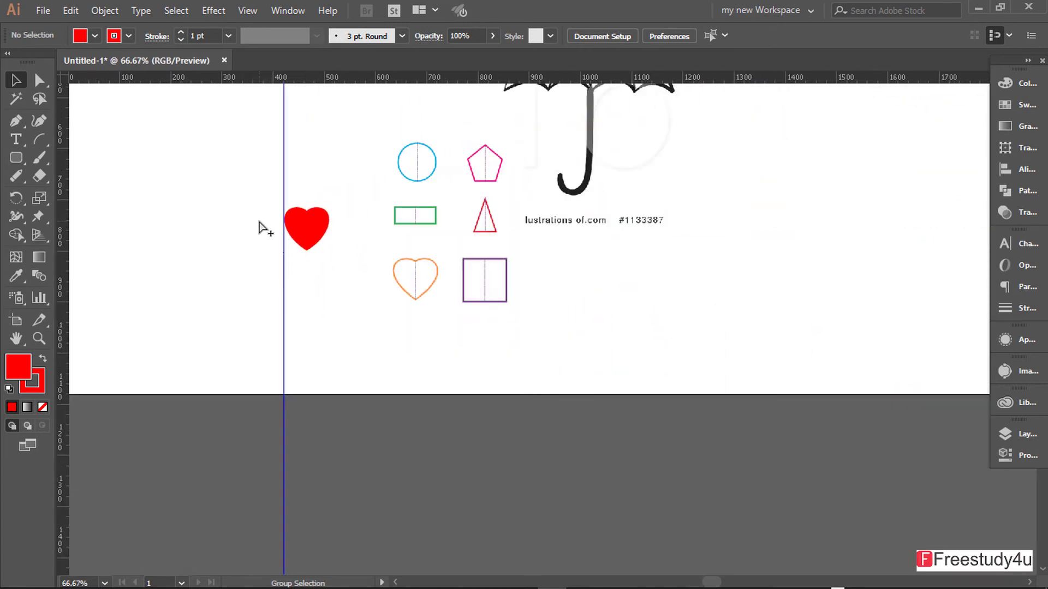
{"action": "scroll", "coordinate": [259, 228], "scroll_direction": "up", "scroll_amount": 1, "text": "alt"}
{"action": "scroll", "coordinate": [306, 207], "scroll_direction": "up", "scroll_amount": 1, "text": "alt"}
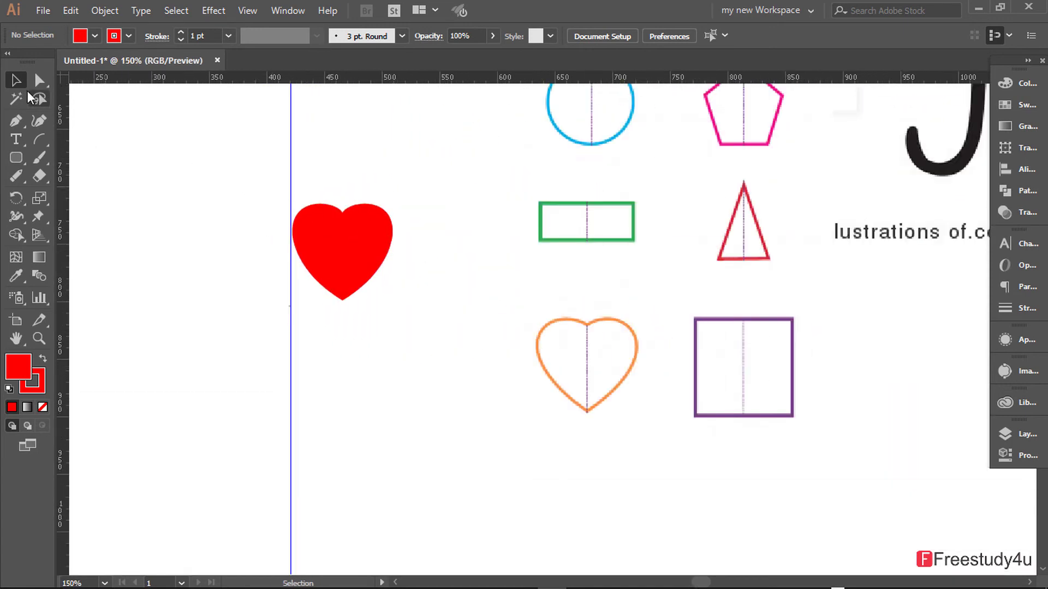
{"action": "left_click_drag", "start_coordinate": [284, 190], "coordinate": [577, 413]}
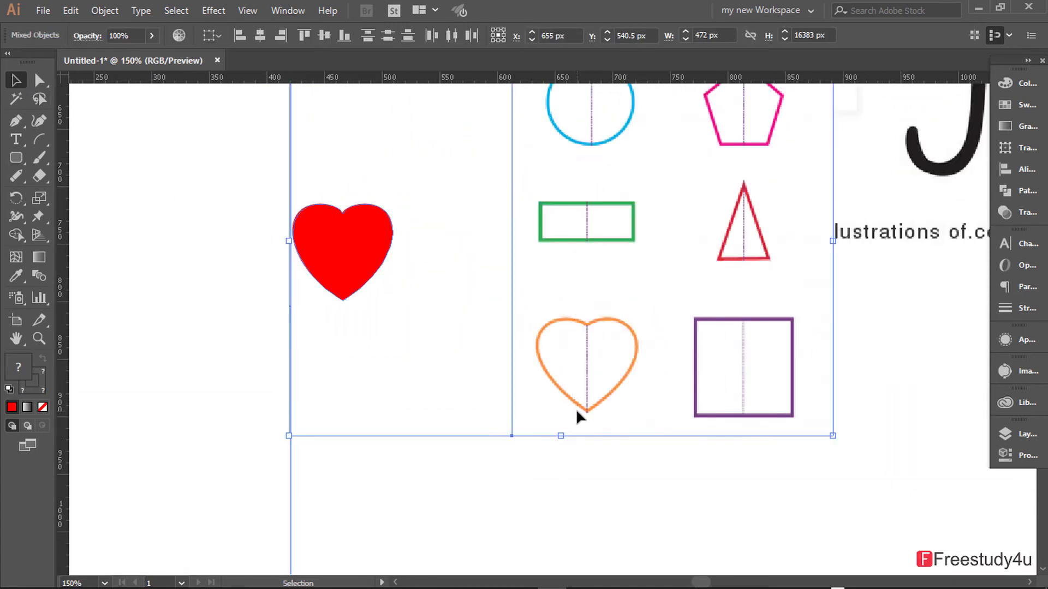
{"action": "key", "text": "Delete"}
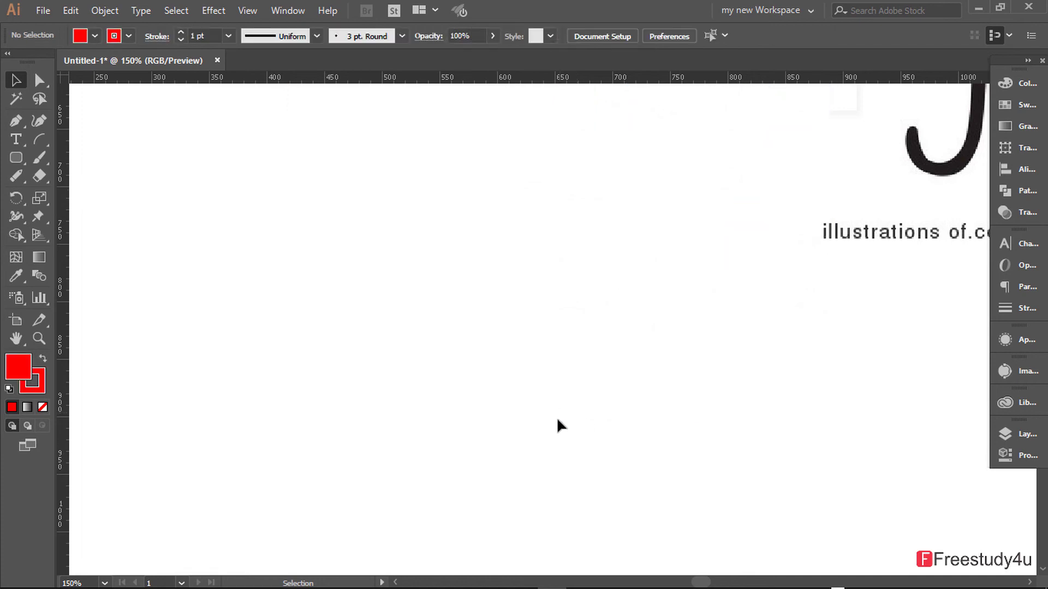
{"action": "scroll", "coordinate": [559, 424], "scroll_direction": "down", "scroll_amount": 4}
{"action": "scroll", "coordinate": [709, 363], "scroll_direction": "up", "scroll_amount": 2}
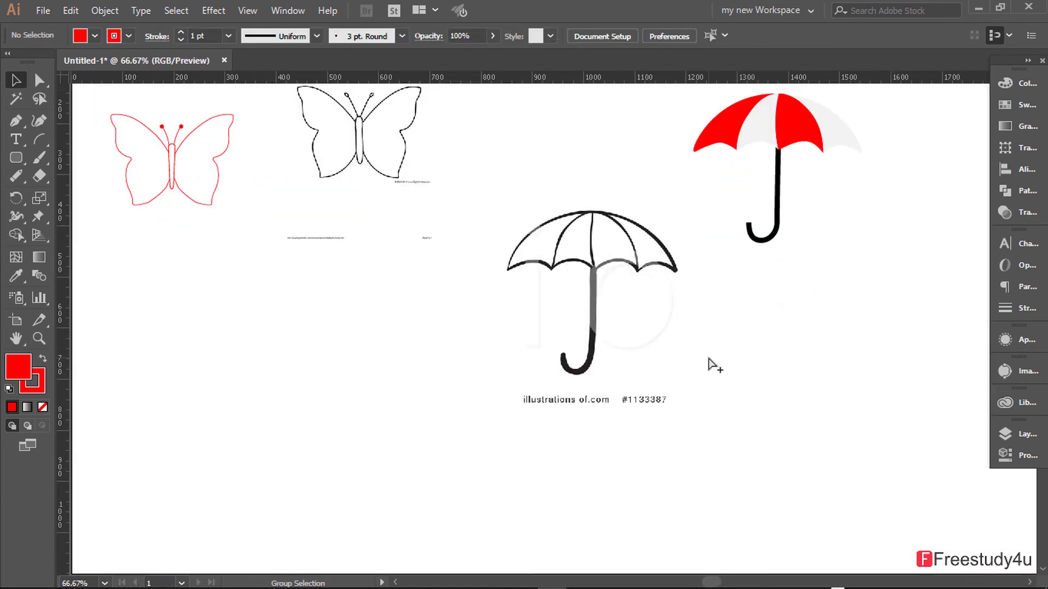